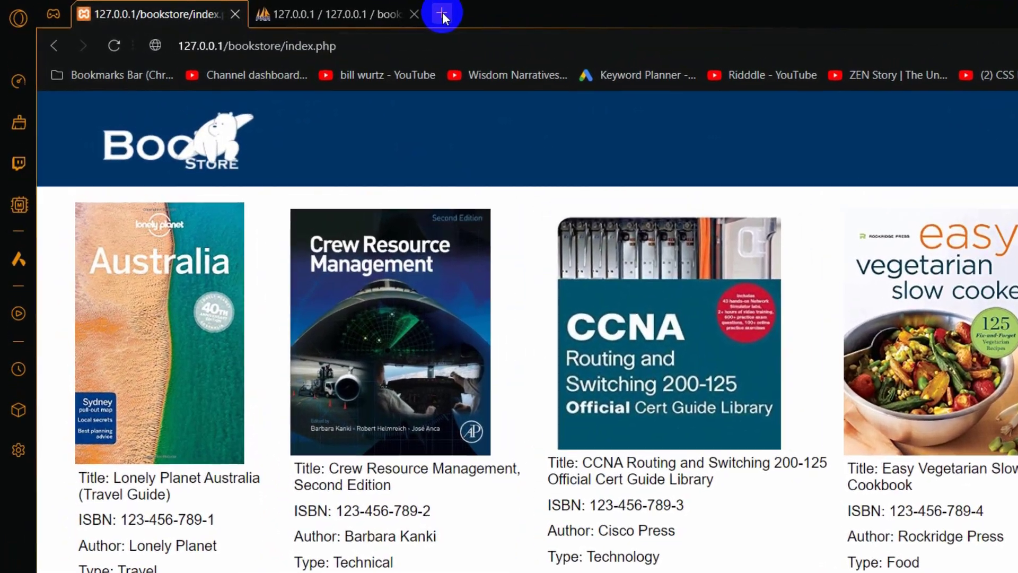
Load 000webhost.com and start creating a free website.
{"action": "type", "text": "000webhost.com"}
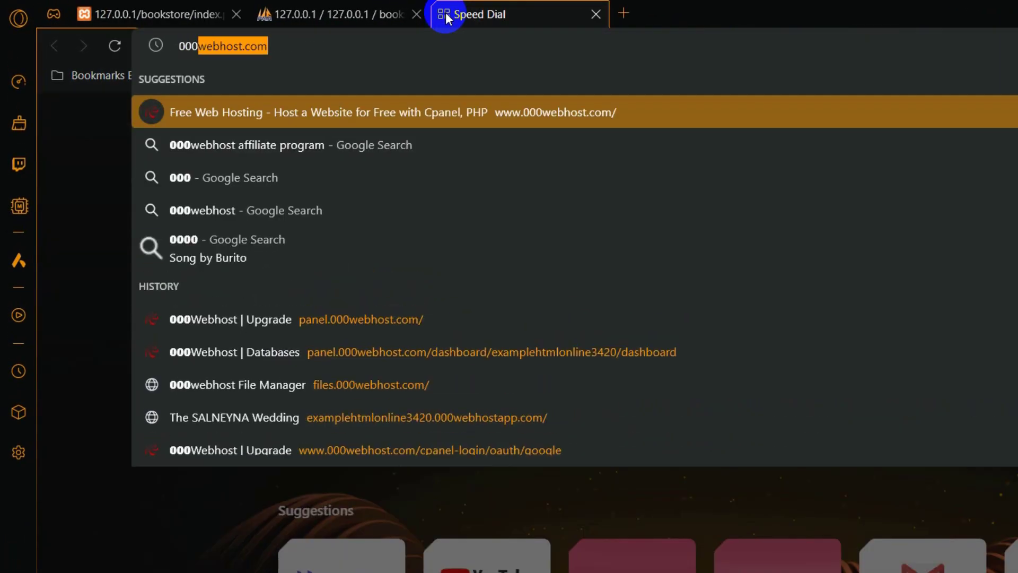
{"action": "key", "text": "Return"}
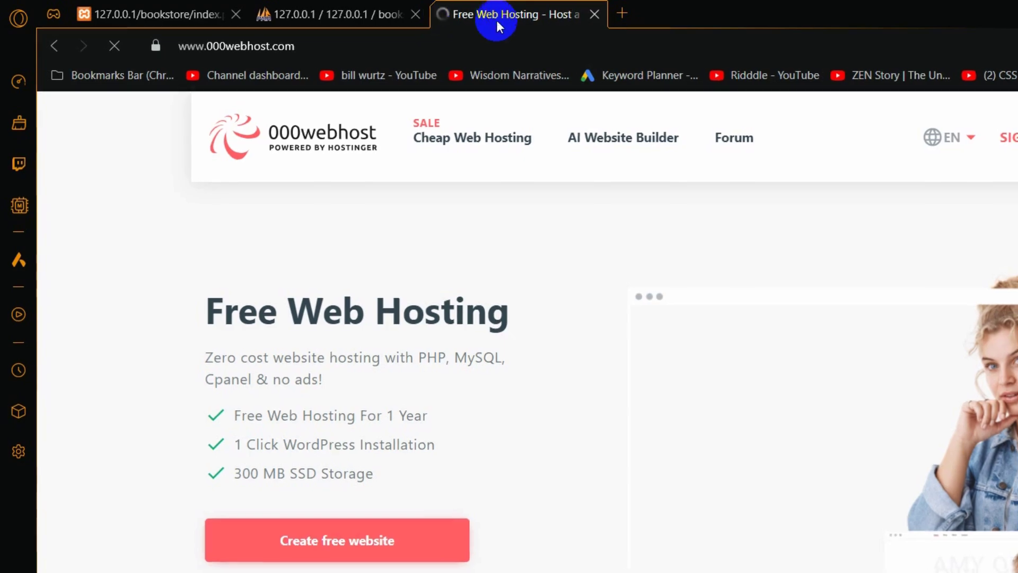
{"action": "left_click", "coordinate": [264, 399]}
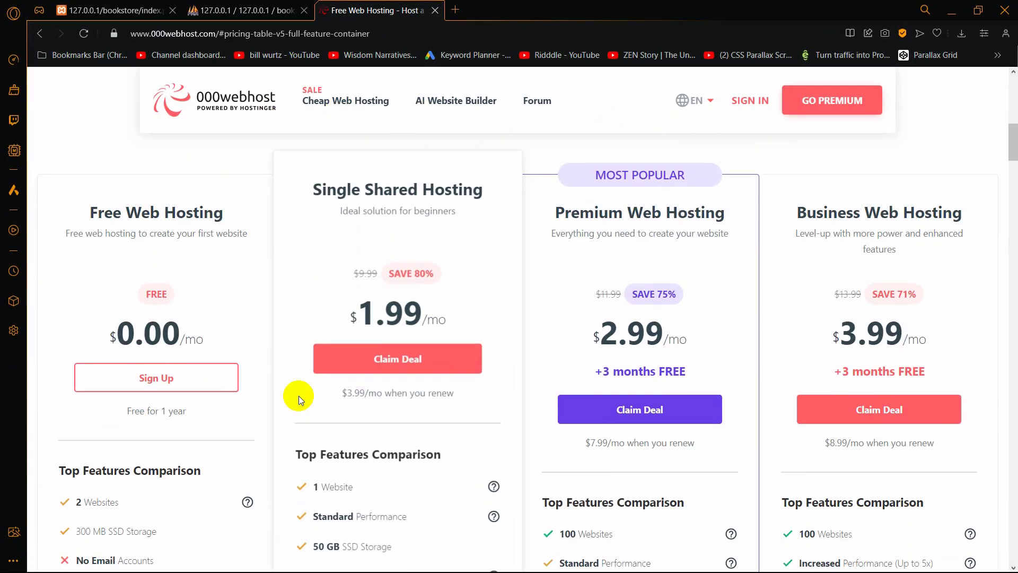
Review the Free Web Hosting plan's features, such as 2 Websites, then sign up for it.
{"action": "triple_click", "coordinate": [106, 195]}
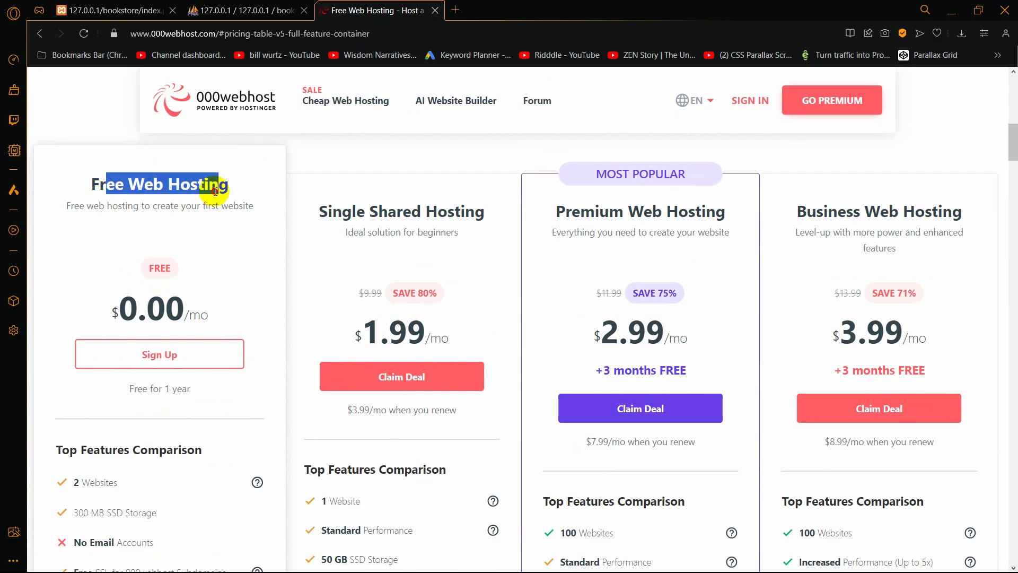
{"action": "scroll", "coordinate": [215, 214], "scroll_direction": "down", "scroll_amount": 1}
{"action": "left_click", "coordinate": [212, 216]}
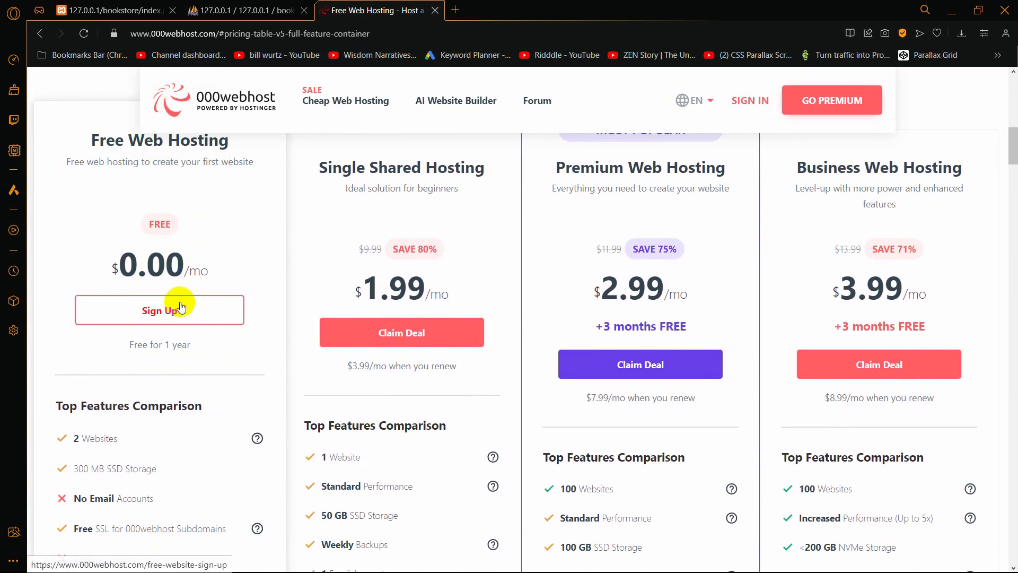
{"action": "scroll", "coordinate": [162, 291], "scroll_direction": "down", "scroll_amount": 1}
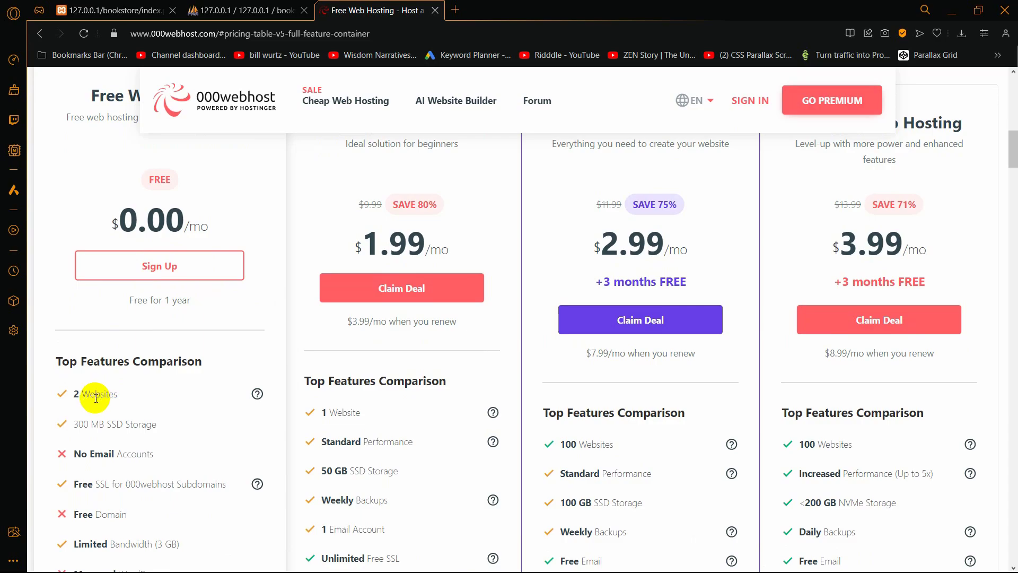
{"action": "double_click", "coordinate": [80, 396]}
{"action": "left_click", "coordinate": [141, 420]}
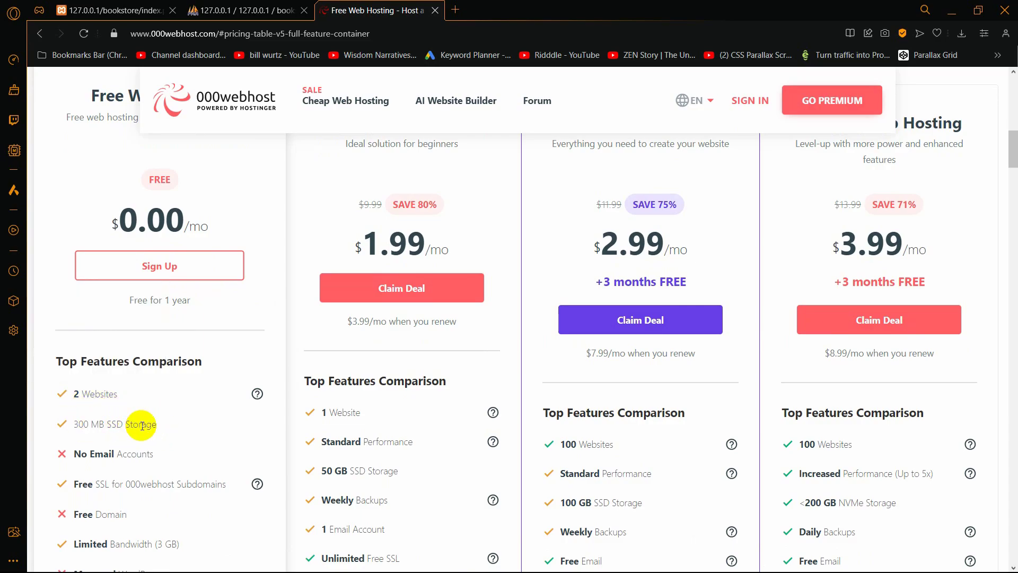
{"action": "scroll", "coordinate": [142, 425], "scroll_direction": "up", "scroll_amount": 3}
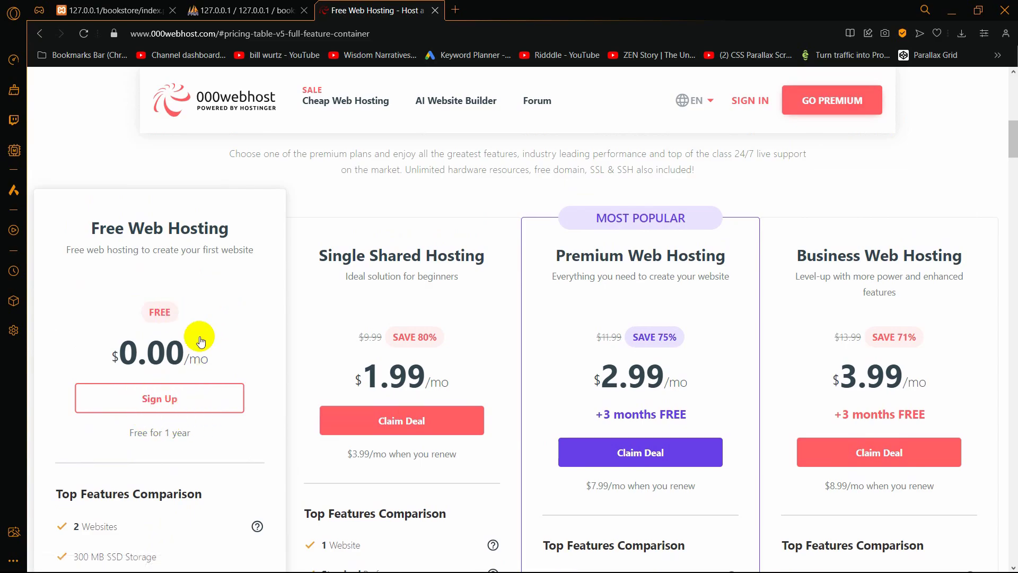
{"action": "left_click", "coordinate": [168, 401]}
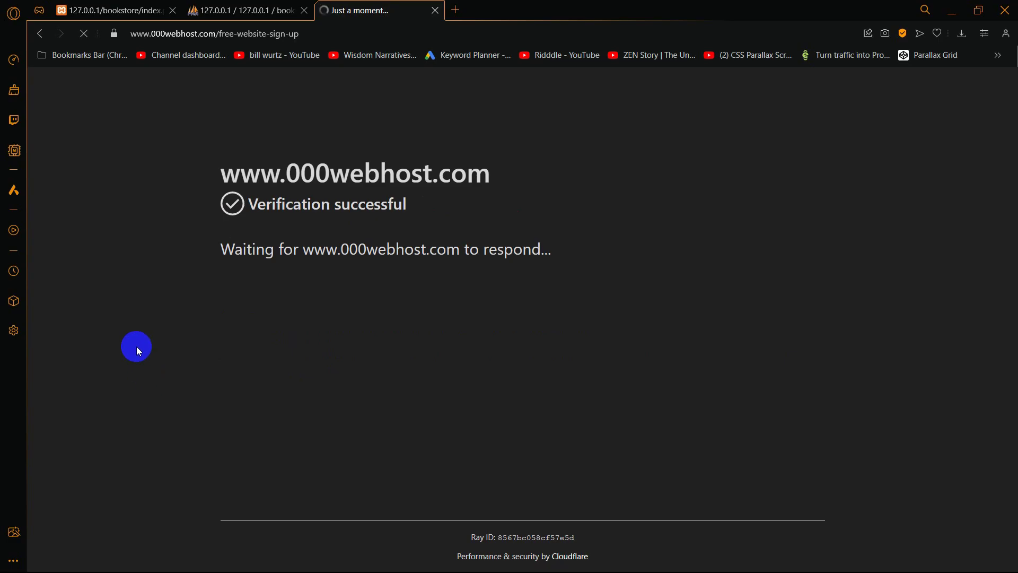
Log in with a Google account and start the onboarding to the empty Create website form.
{"action": "scroll", "coordinate": [211, 359], "scroll_direction": "down", "scroll_amount": 1}
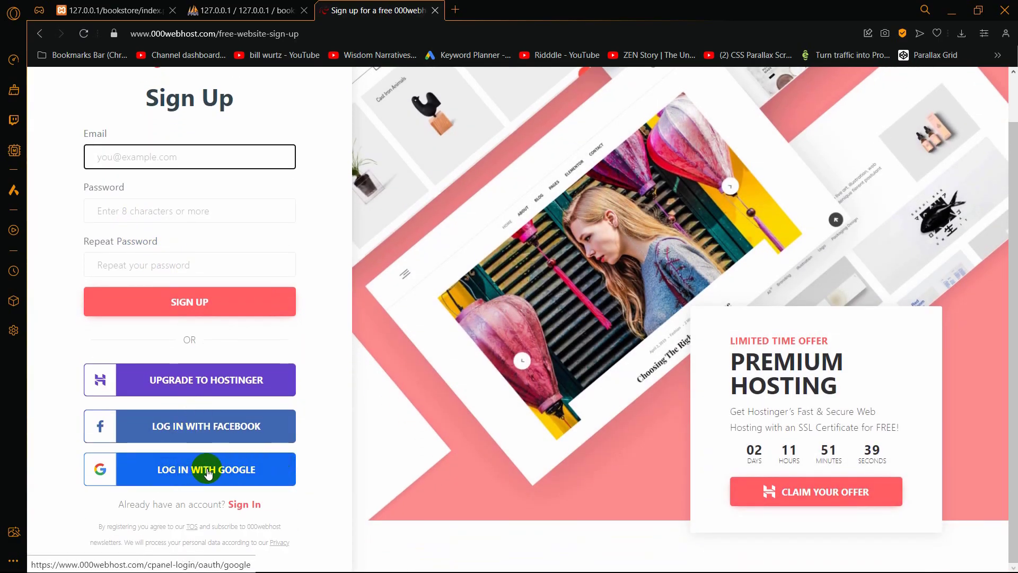
{"action": "left_click", "coordinate": [208, 474]}
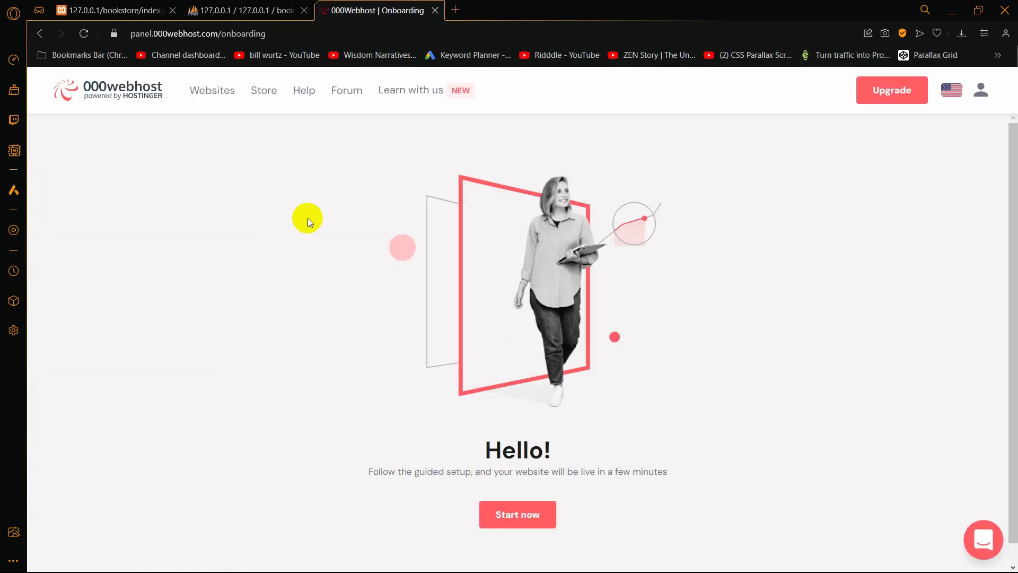
{"action": "scroll", "coordinate": [512, 323], "scroll_direction": "down", "scroll_amount": 1}
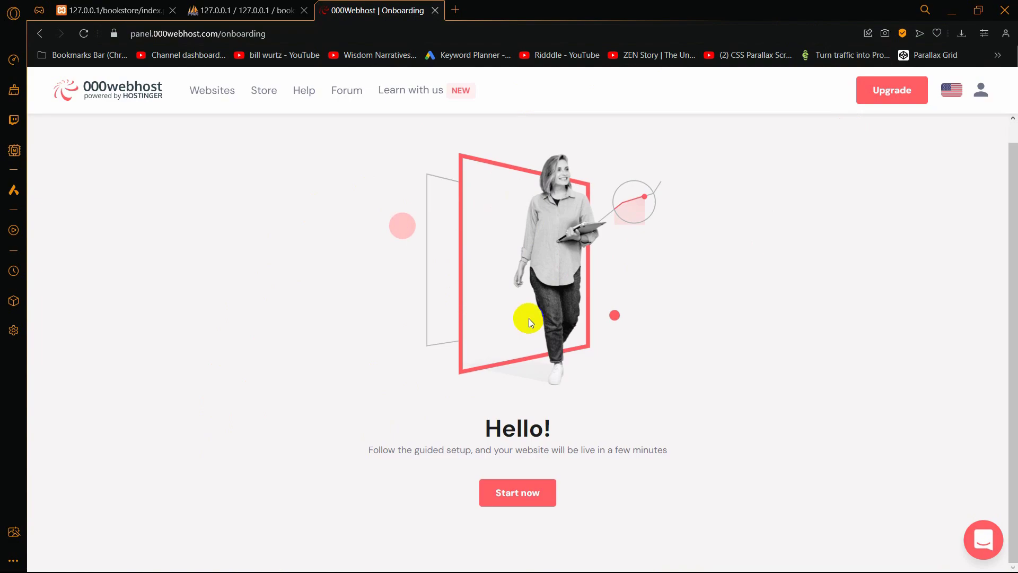
{"action": "left_click", "coordinate": [529, 493]}
{"action": "left_click", "coordinate": [435, 238]}
{"action": "left_click", "coordinate": [383, 189]}
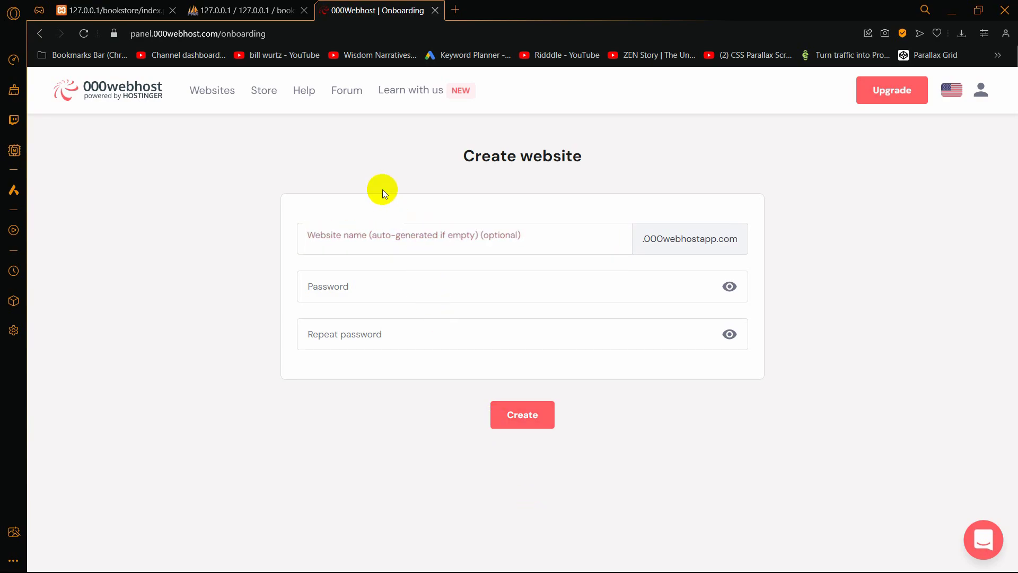
Enter 'phpbookstoreproject' as the website name.
{"action": "left_click", "coordinate": [435, 237]}
{"action": "left_click", "coordinate": [449, 209]}
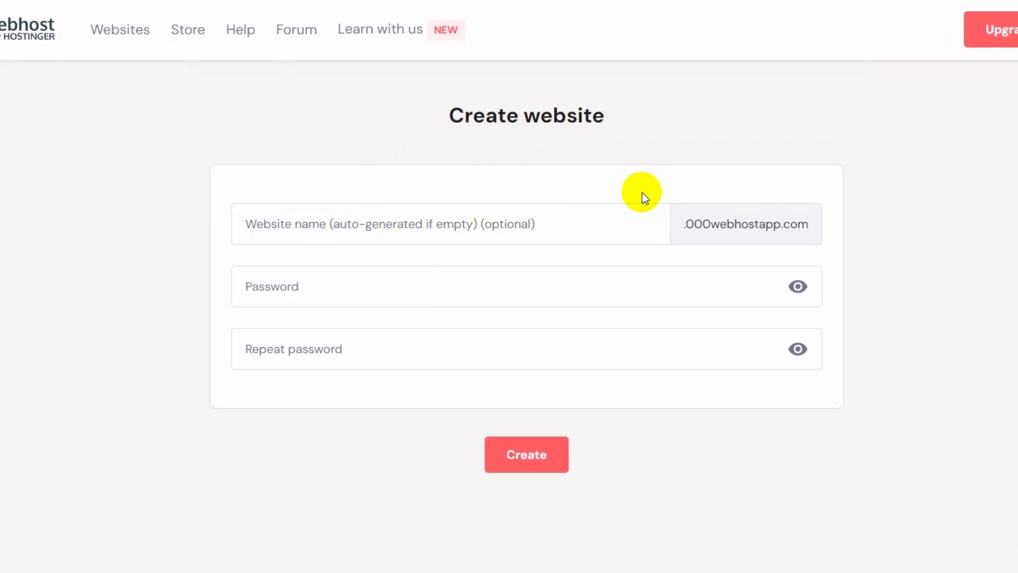
{"action": "left_click", "coordinate": [451, 225]}
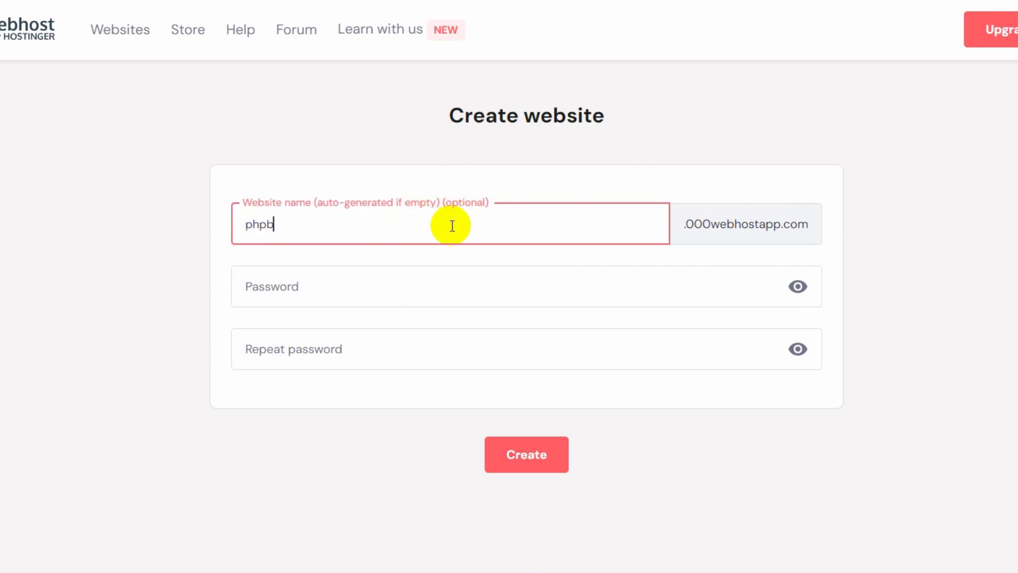
{"action": "type", "text": "phpbookstoreproject"}
{"action": "left_click", "coordinate": [689, 146]}
Enter and repeat the website password, then create the site.
{"action": "left_click", "coordinate": [332, 294]}
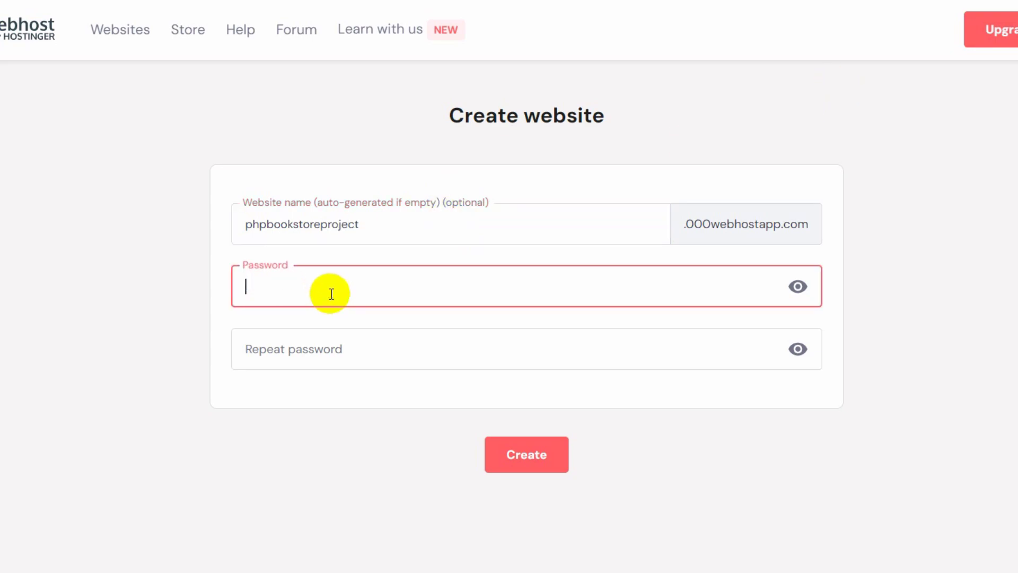
{"action": "type", "text": "••••••••••••"}
{"action": "left_click", "coordinate": [342, 433]}
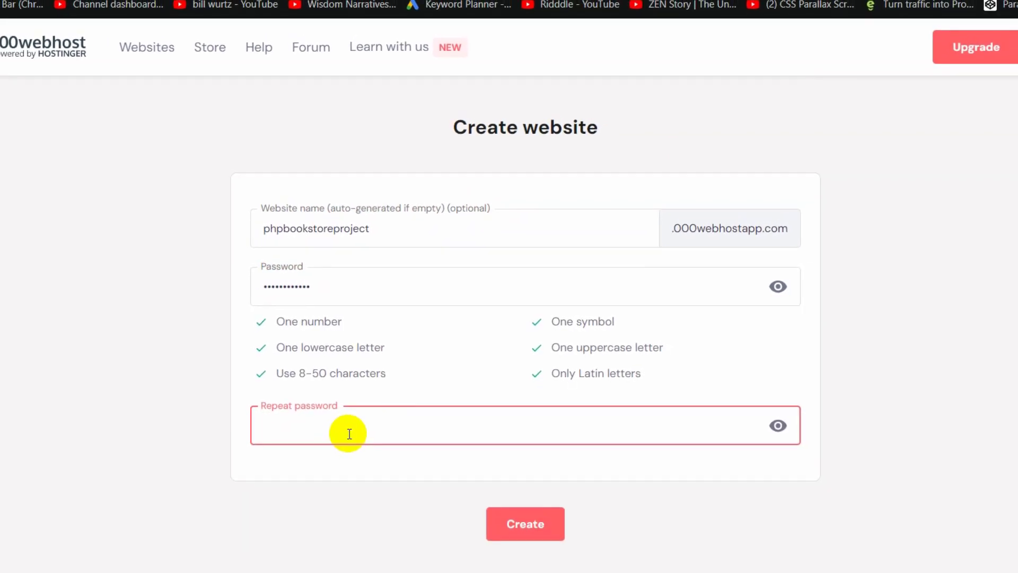
{"action": "type", "text": "••••••"}
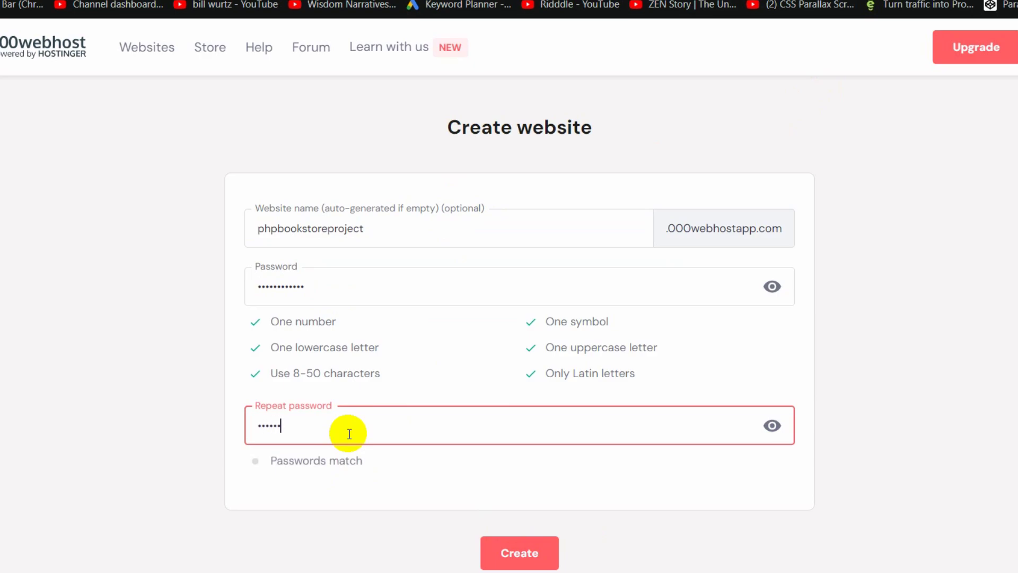
{"action": "type", "text": "••••••"}
{"action": "left_click", "coordinate": [513, 551]}
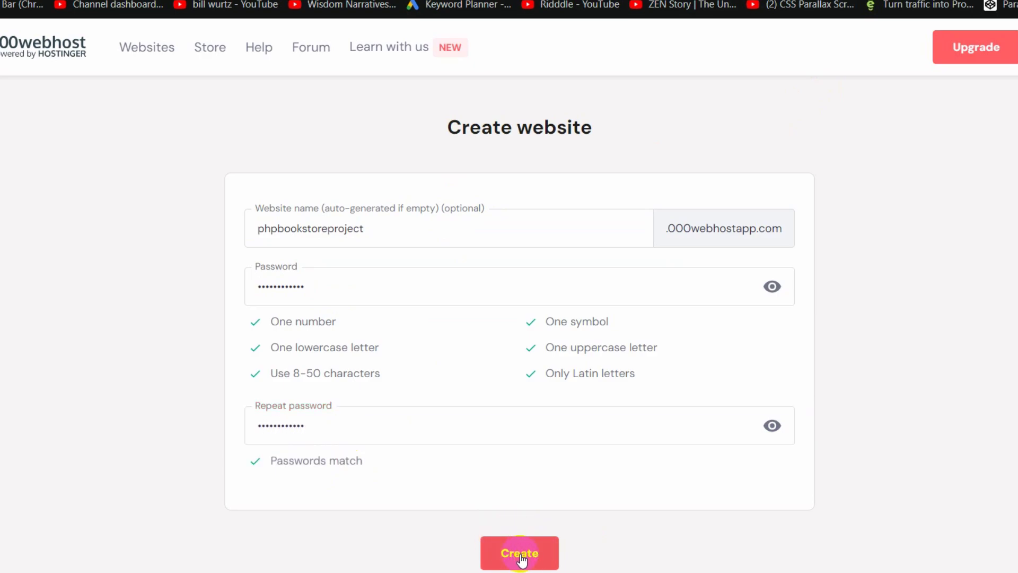
{"action": "left_click", "coordinate": [522, 558]}
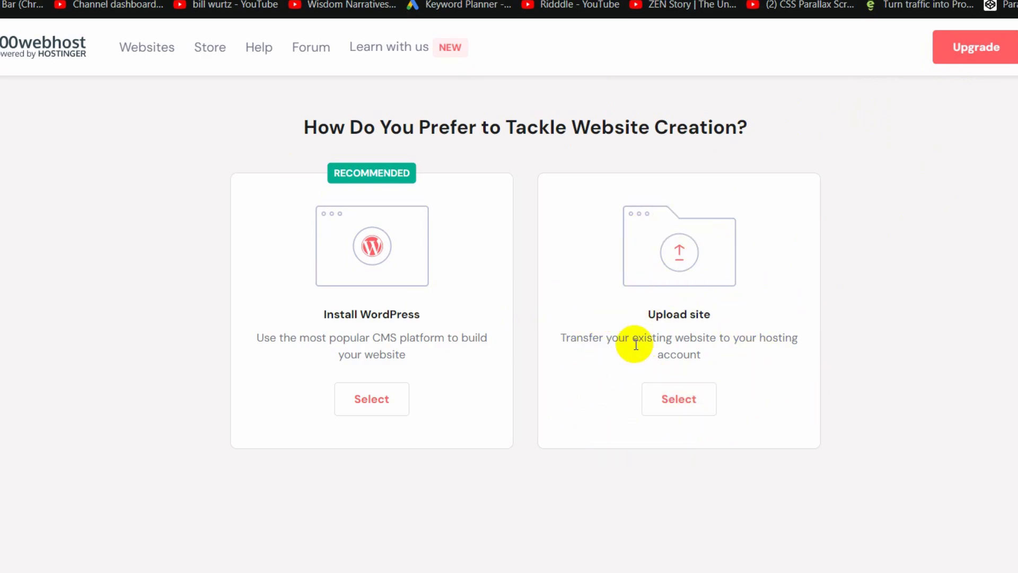
Choose Upload site and open the public_html folder in File Manager.
{"action": "left_click", "coordinate": [686, 402]}
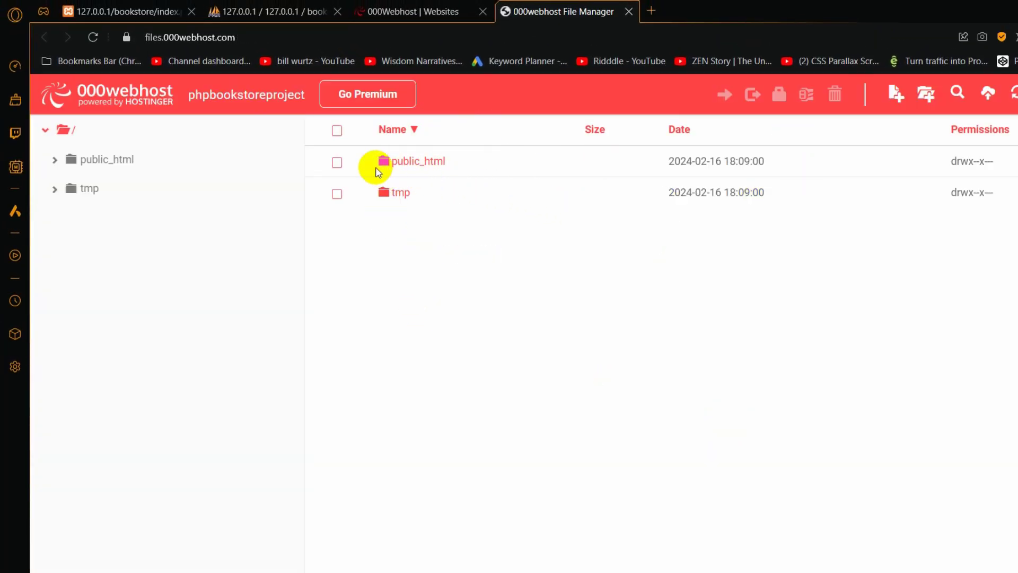
{"action": "double_click", "coordinate": [425, 161]}
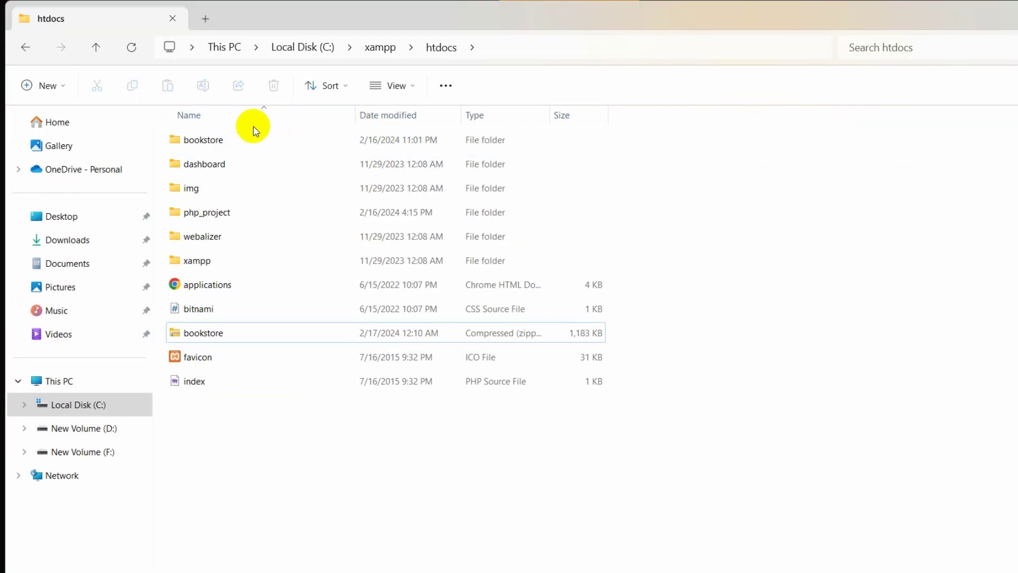
{"action": "left_click", "coordinate": [202, 140]}
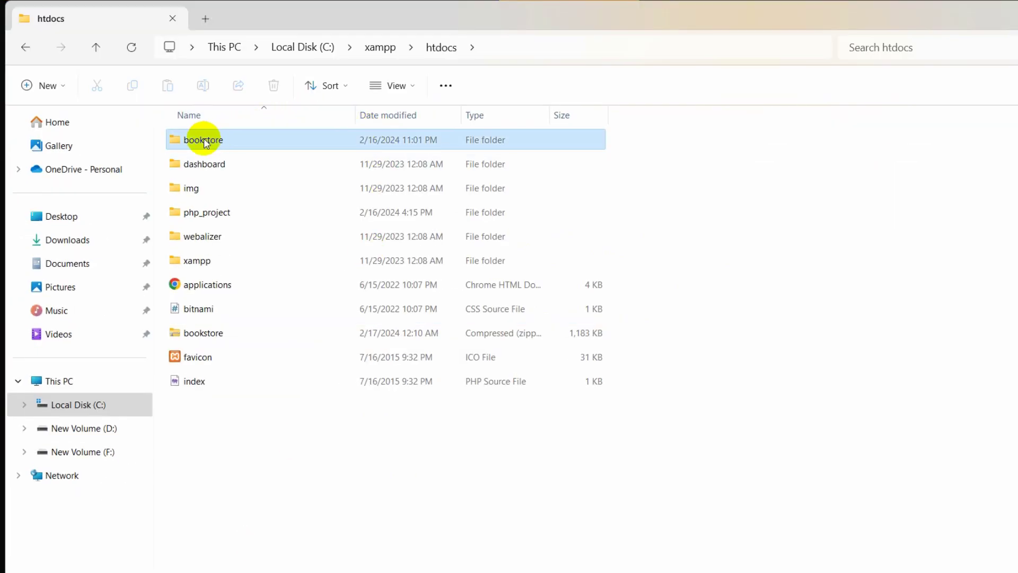
{"action": "double_click", "coordinate": [252, 142]}
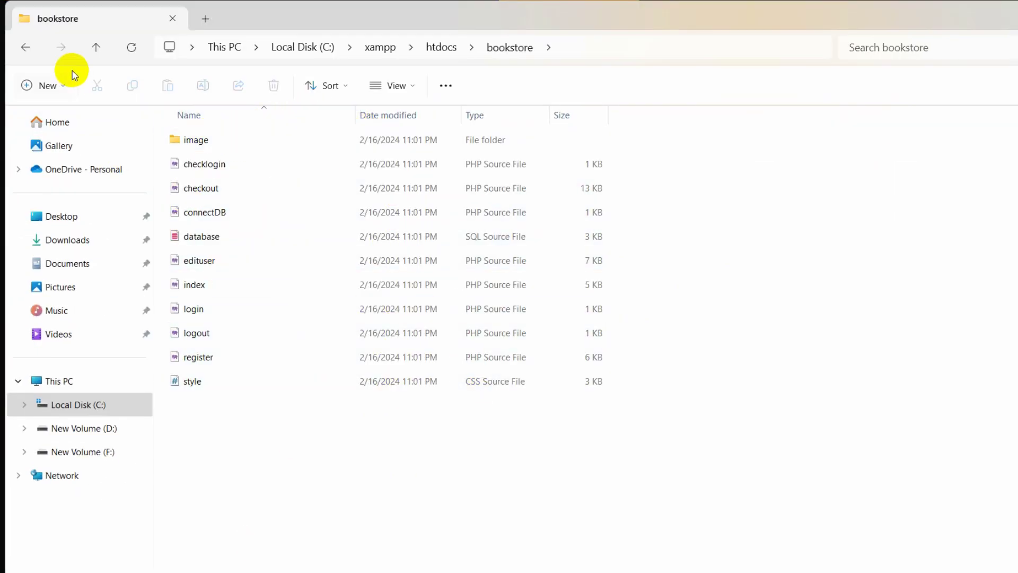
{"action": "left_click", "coordinate": [25, 48]}
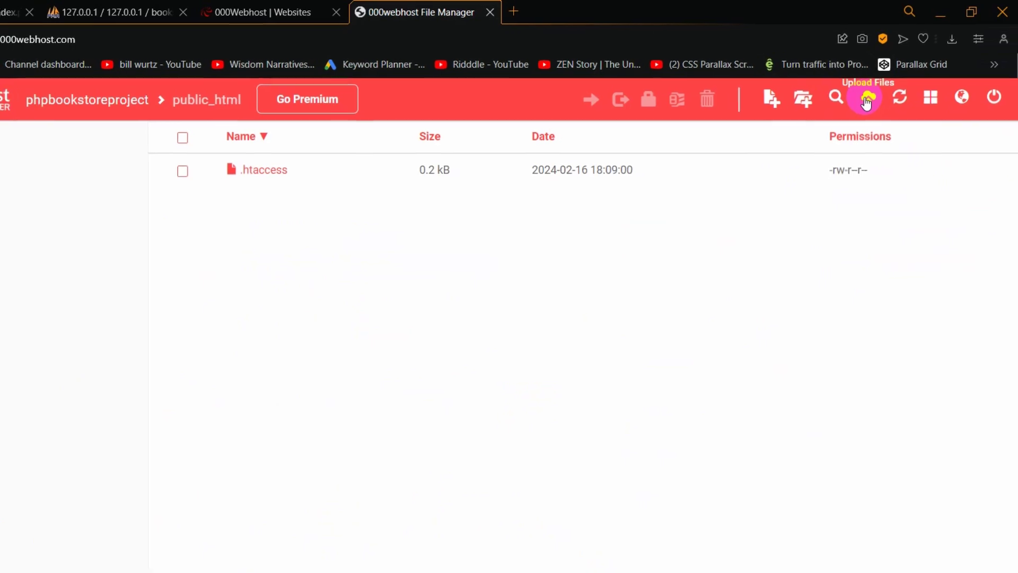
Select the bookstore's PHP files and style.css from xampp/htdocs for upload.
{"action": "left_click", "coordinate": [864, 101]}
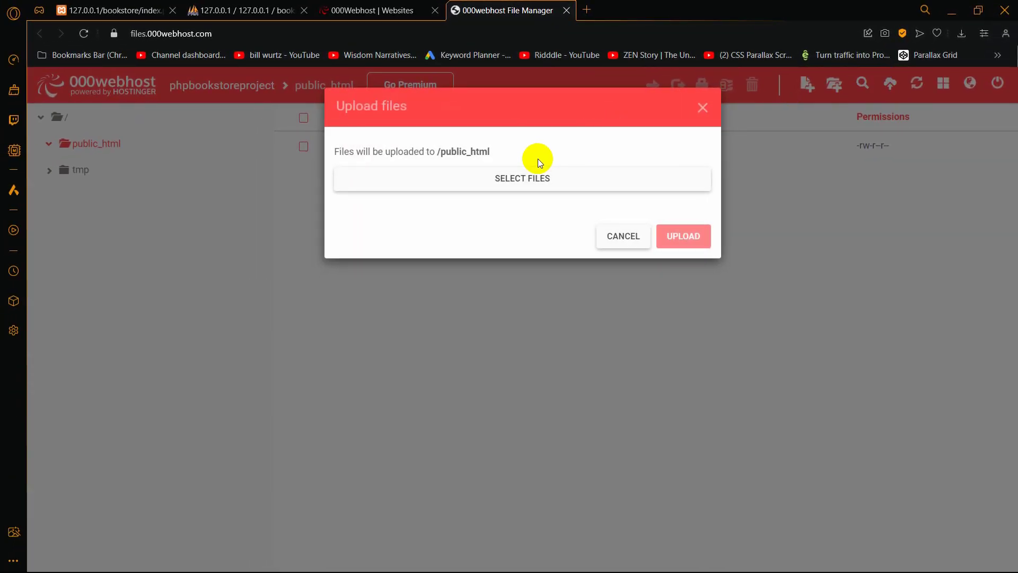
{"action": "left_click", "coordinate": [527, 177]}
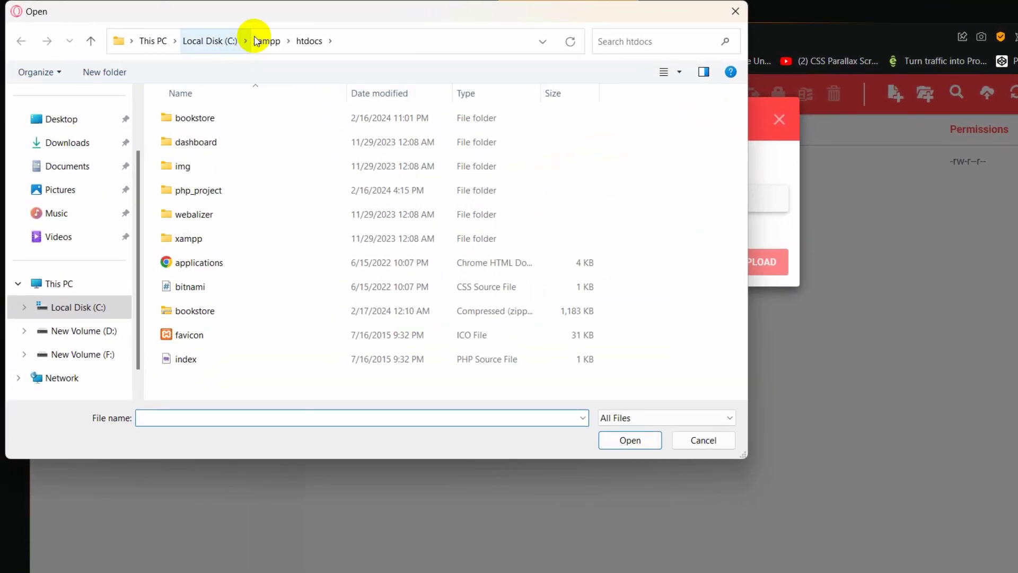
{"action": "left_click", "coordinate": [241, 37]}
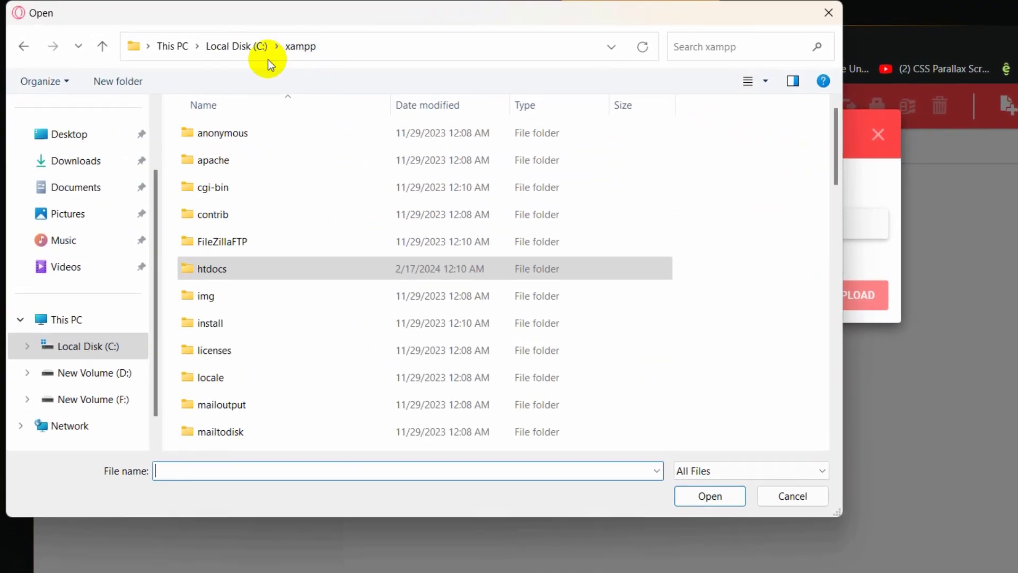
{"action": "double_click", "coordinate": [287, 268]}
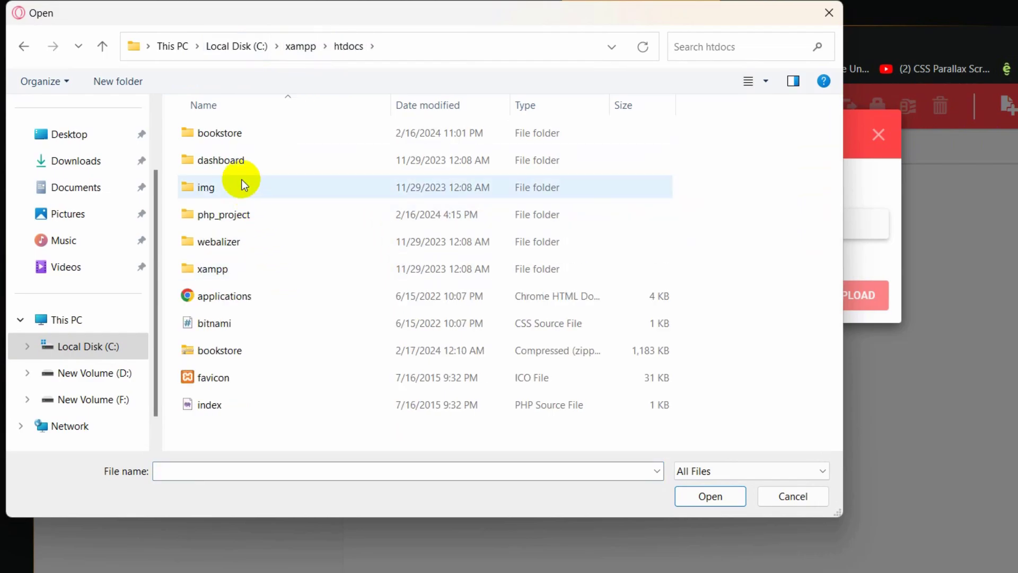
{"action": "double_click", "coordinate": [265, 132]}
{"action": "left_click_drag", "start_coordinate": [726, 397], "coordinate": [317, 157]}
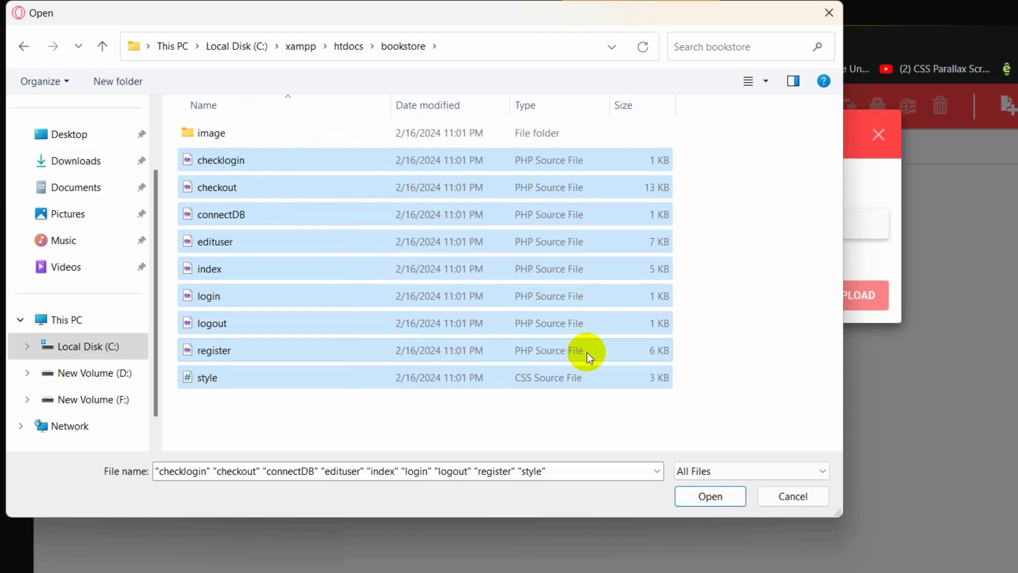
{"action": "left_click", "coordinate": [710, 497]}
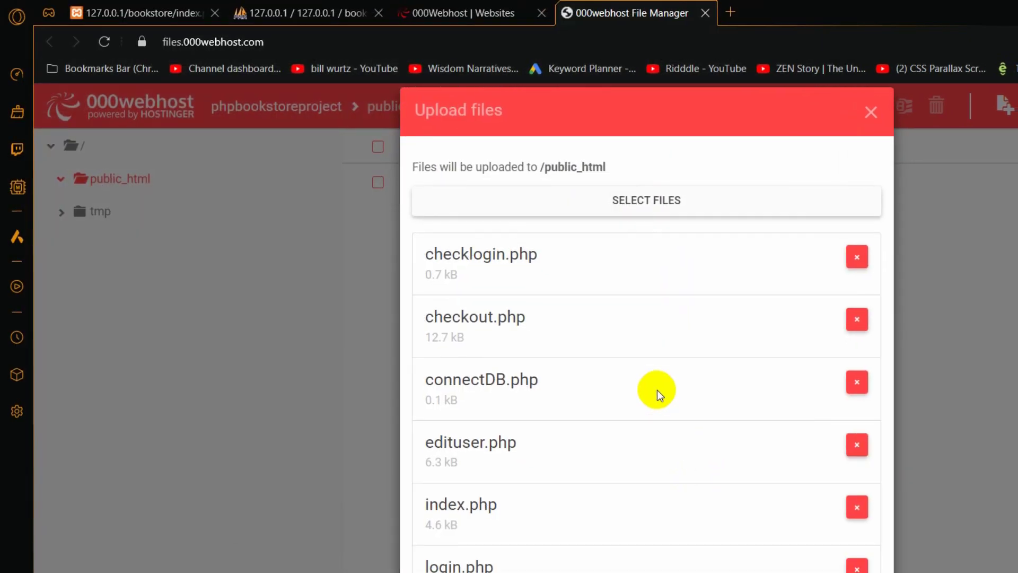
Upload the chosen bookstore files into public_html.
{"action": "scroll", "coordinate": [657, 390], "scroll_direction": "down", "scroll_amount": 3}
{"action": "scroll", "coordinate": [631, 340], "scroll_direction": "up", "scroll_amount": 3}
{"action": "scroll", "coordinate": [647, 301], "scroll_direction": "down", "scroll_amount": 3}
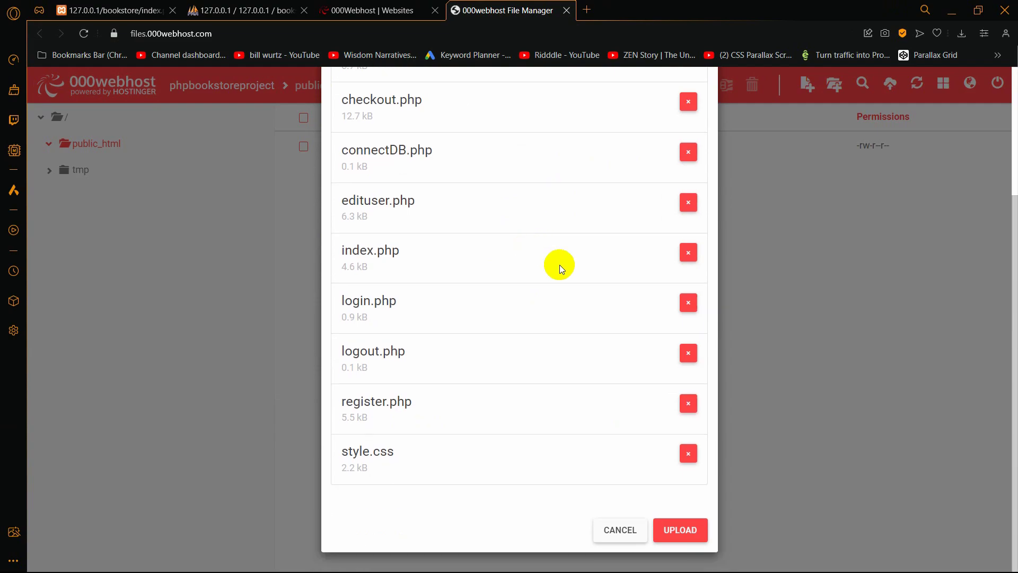
{"action": "left_click", "coordinate": [685, 533]}
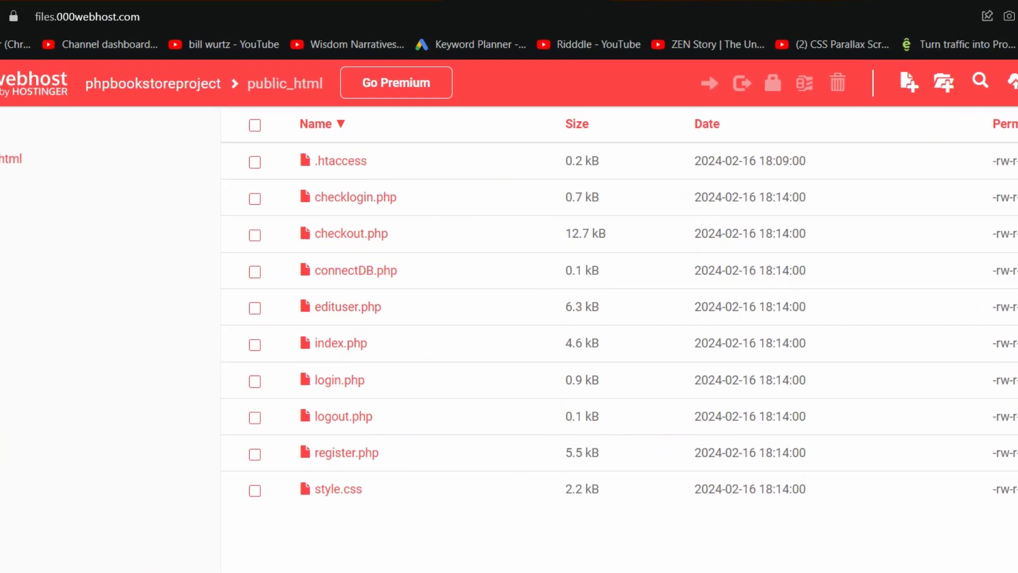
{"action": "key", "text": "alt+Tab"}
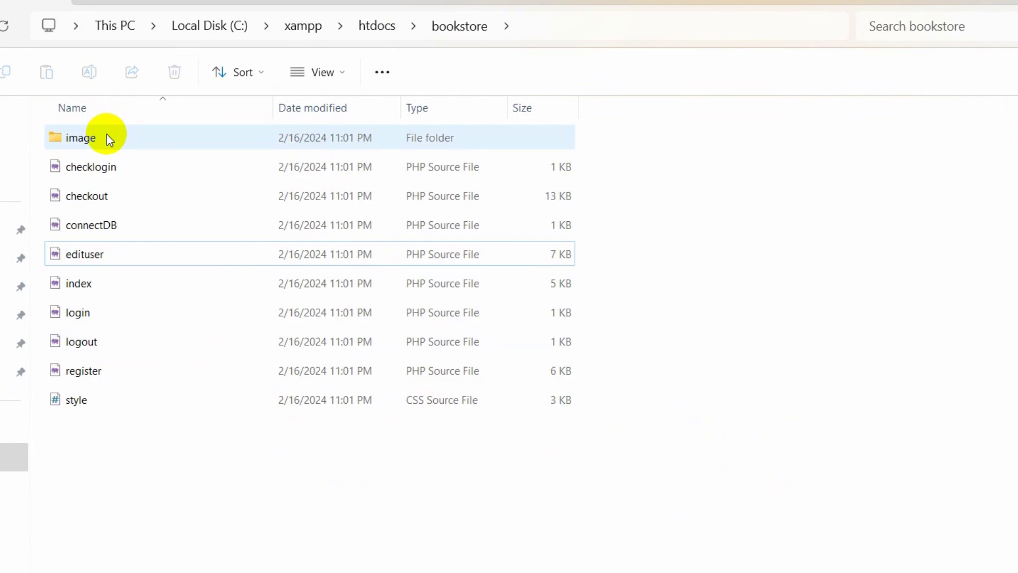
{"action": "double_click", "coordinate": [146, 135]}
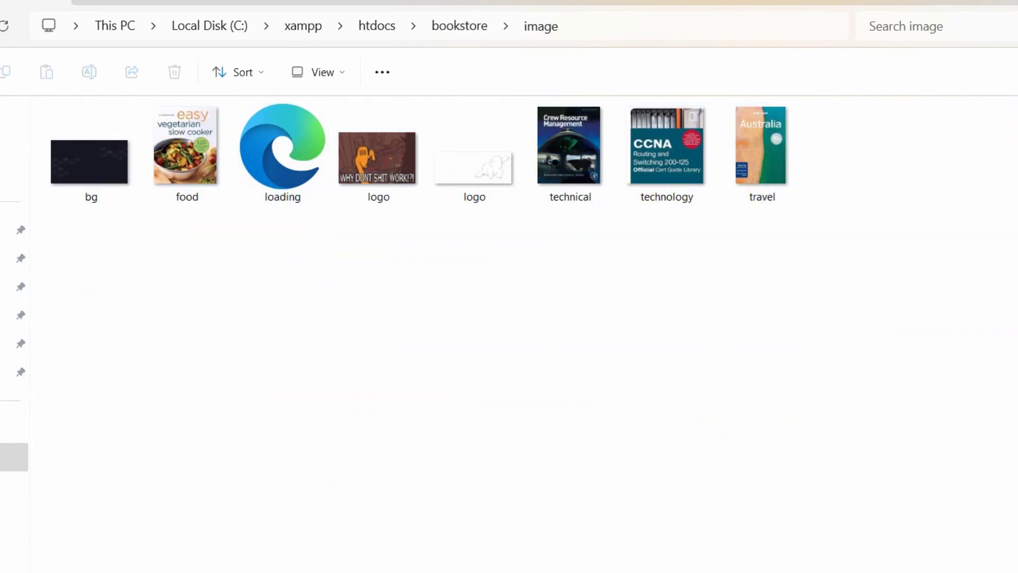
{"action": "key", "text": "alt+Left"}
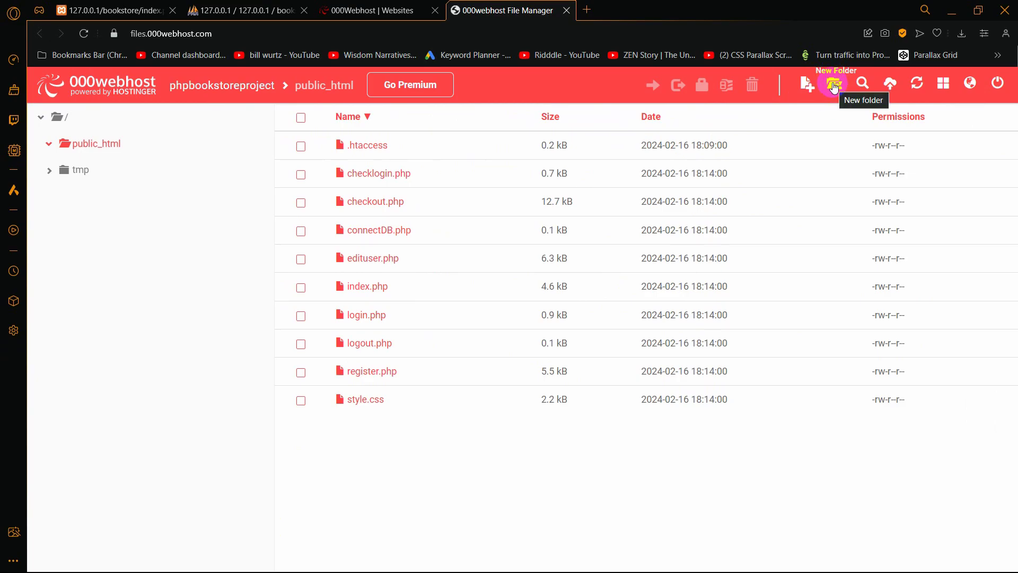
Create a folder named 'image' in public_html and open it.
{"action": "left_click", "coordinate": [834, 85]}
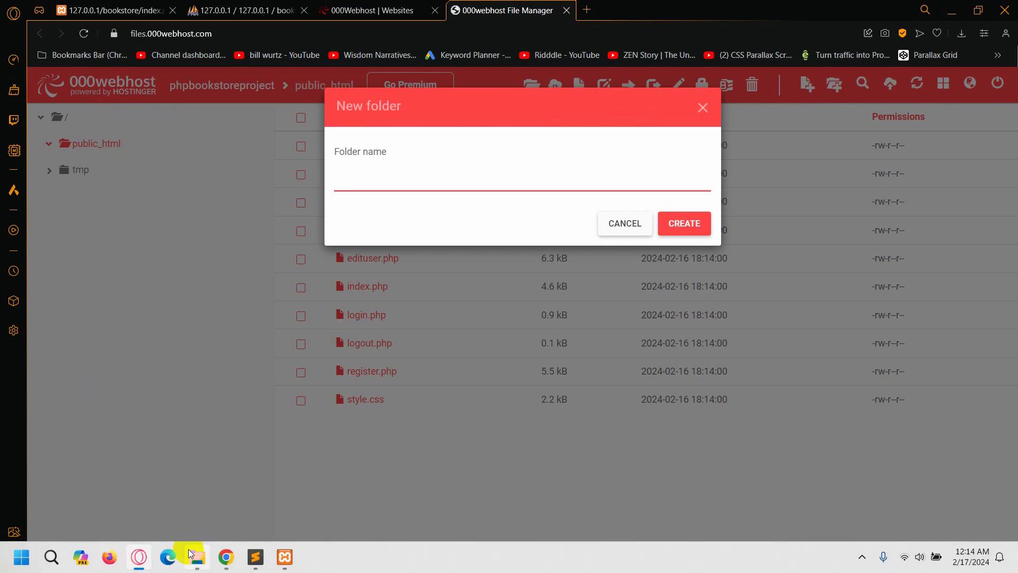
{"action": "left_click", "coordinate": [193, 556]}
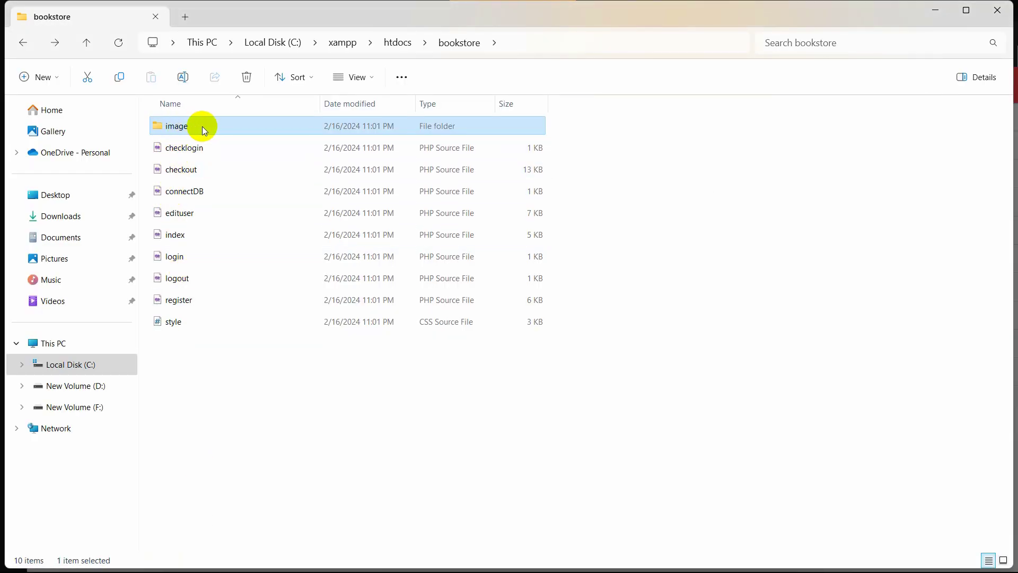
{"action": "left_click", "coordinate": [936, 10]}
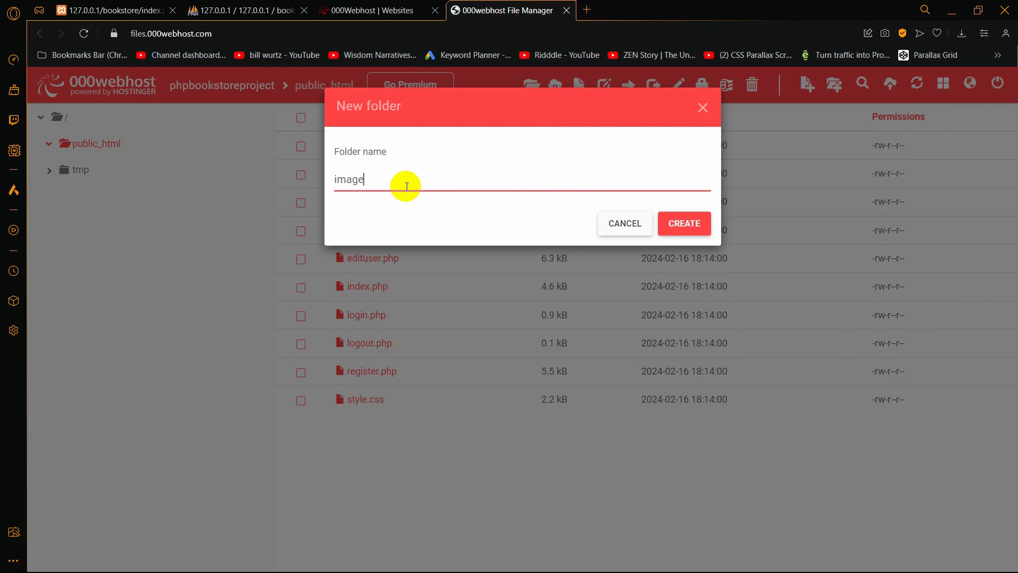
{"action": "left_click", "coordinate": [685, 222]}
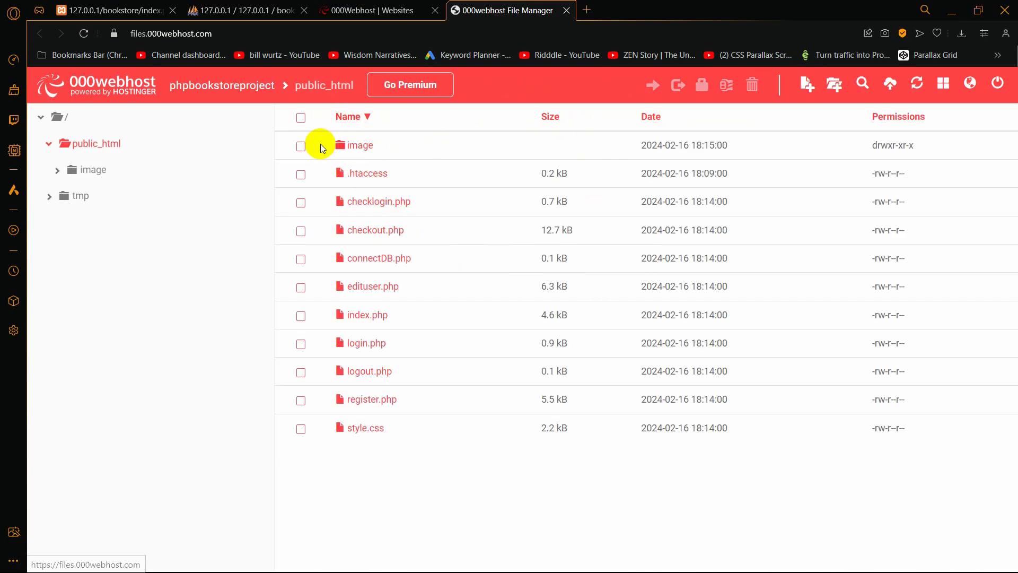
{"action": "left_click", "coordinate": [366, 153]}
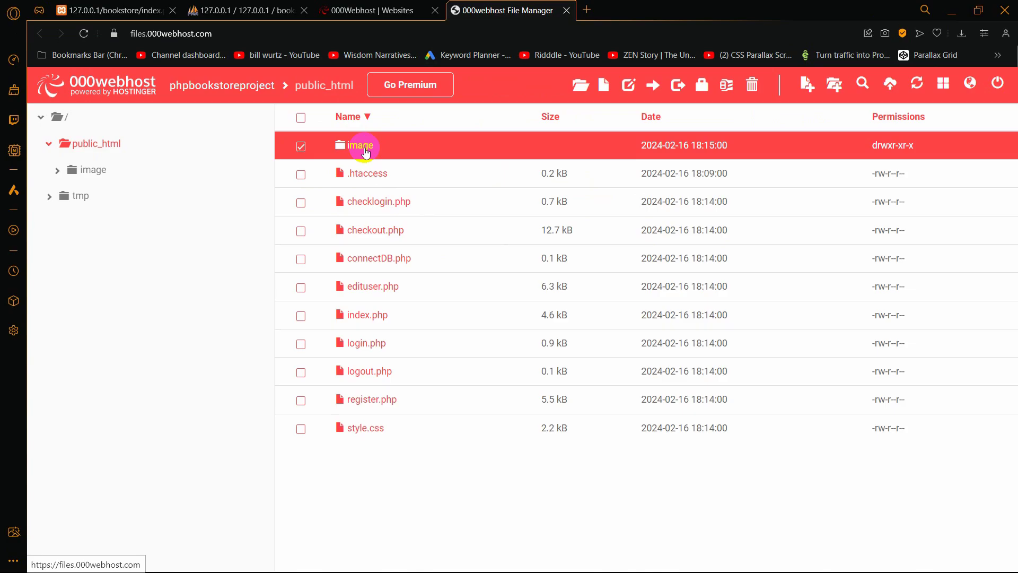
{"action": "double_click", "coordinate": [366, 153]}
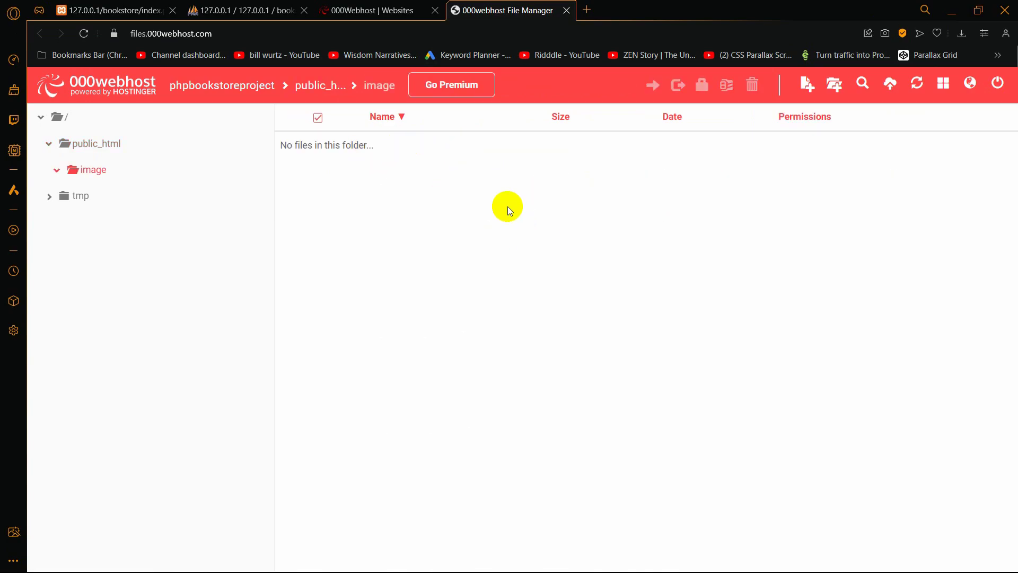
{"action": "left_click", "coordinate": [109, 145]}
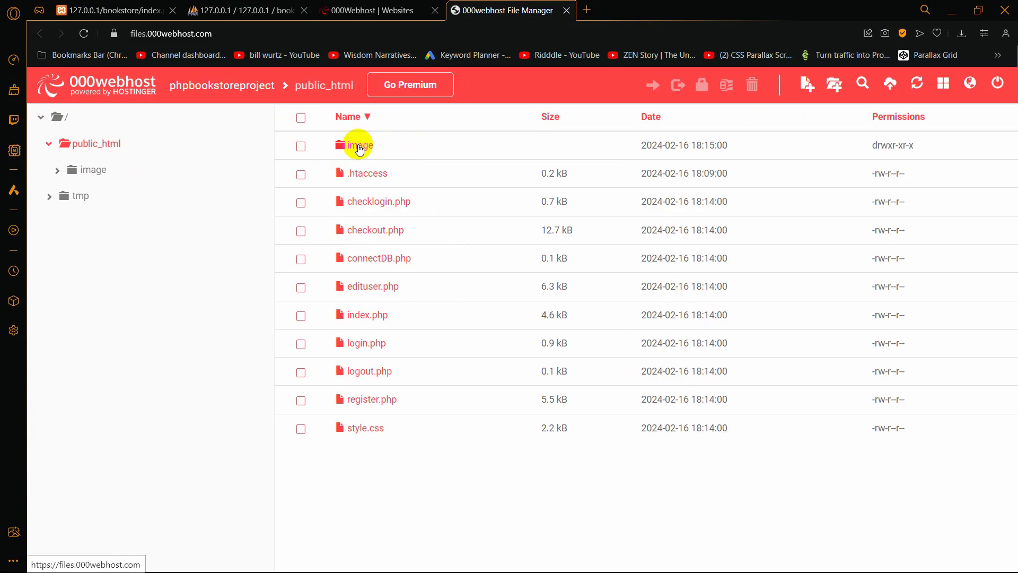
{"action": "left_click", "coordinate": [359, 147]}
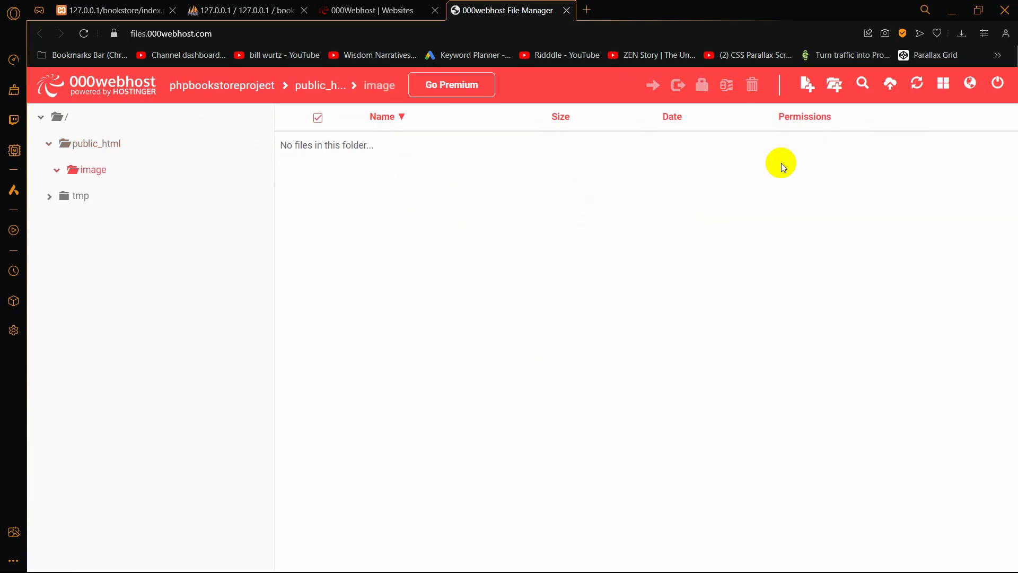
Upload all eight pictures from the local image folder, including bg.gif, logo.png and travel.jpg.
{"action": "left_click", "coordinate": [893, 86]}
{"action": "left_click", "coordinate": [534, 178]}
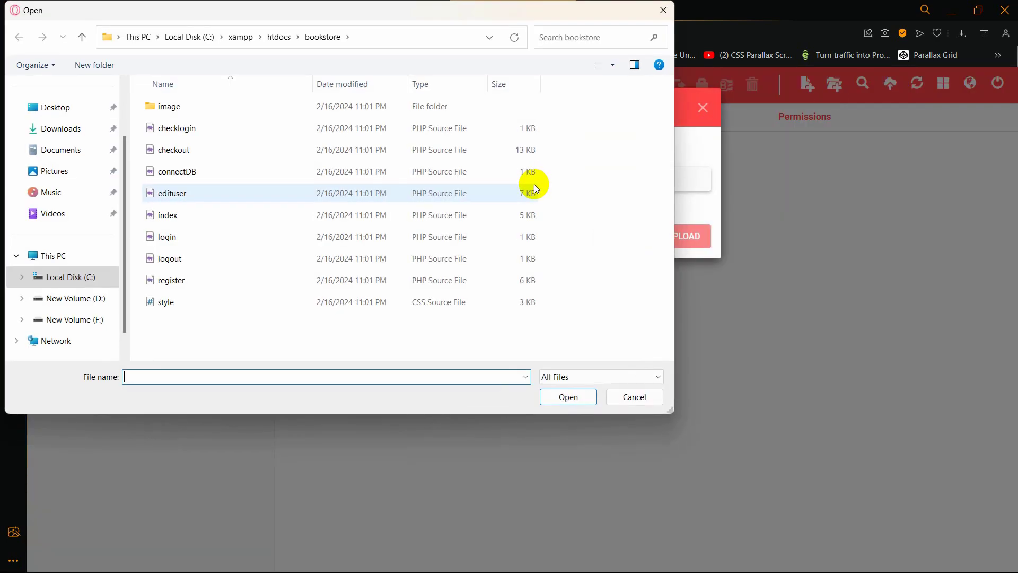
{"action": "double_click", "coordinate": [391, 110]}
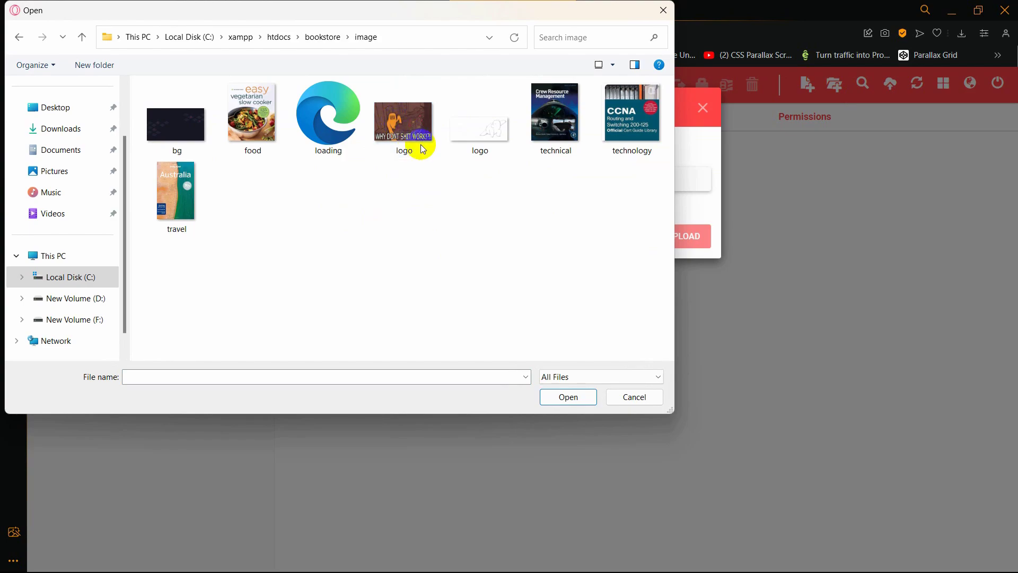
{"action": "left_click_drag", "start_coordinate": [167, 268], "coordinate": [641, 95]}
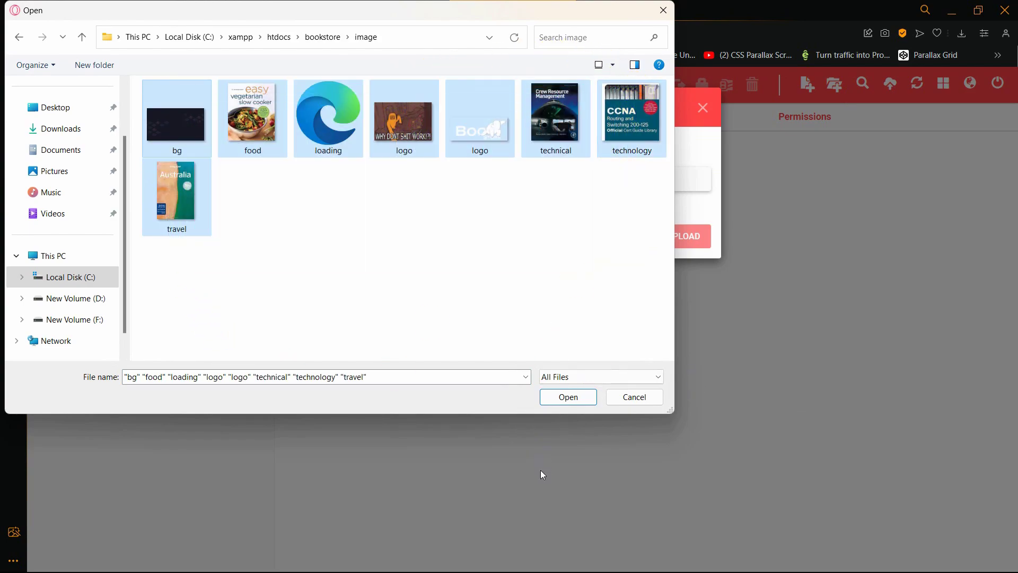
{"action": "scroll", "coordinate": [583, 387], "scroll_direction": "down", "scroll_amount": 3}
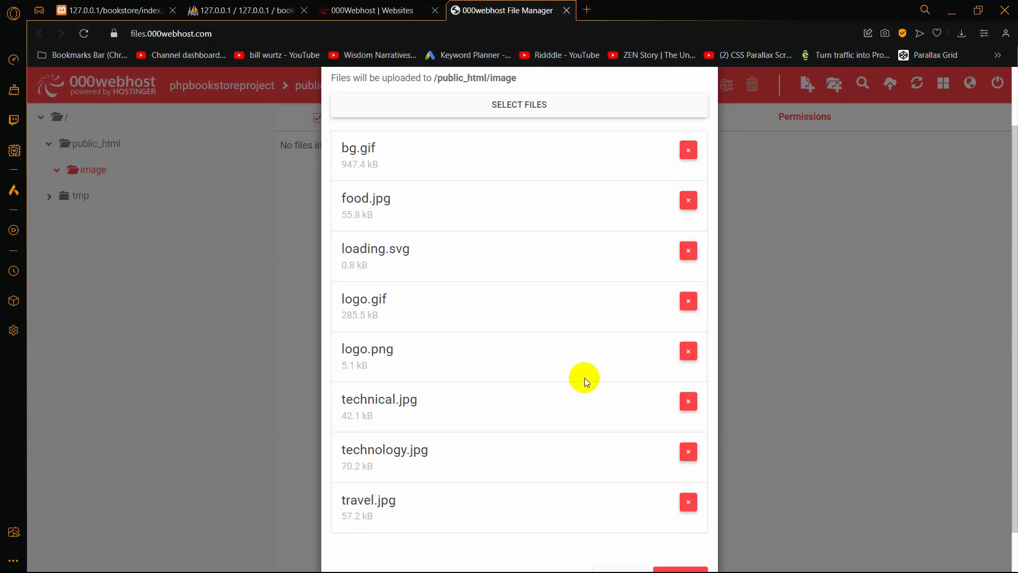
{"action": "left_click", "coordinate": [686, 527]}
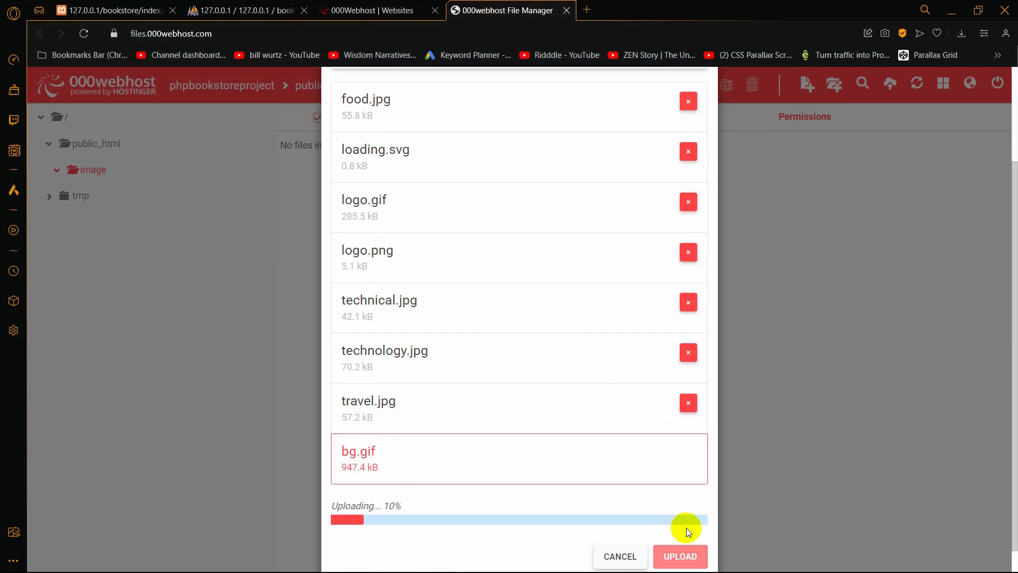
{"action": "scroll", "coordinate": [524, 466], "scroll_direction": "down", "scroll_amount": 1}
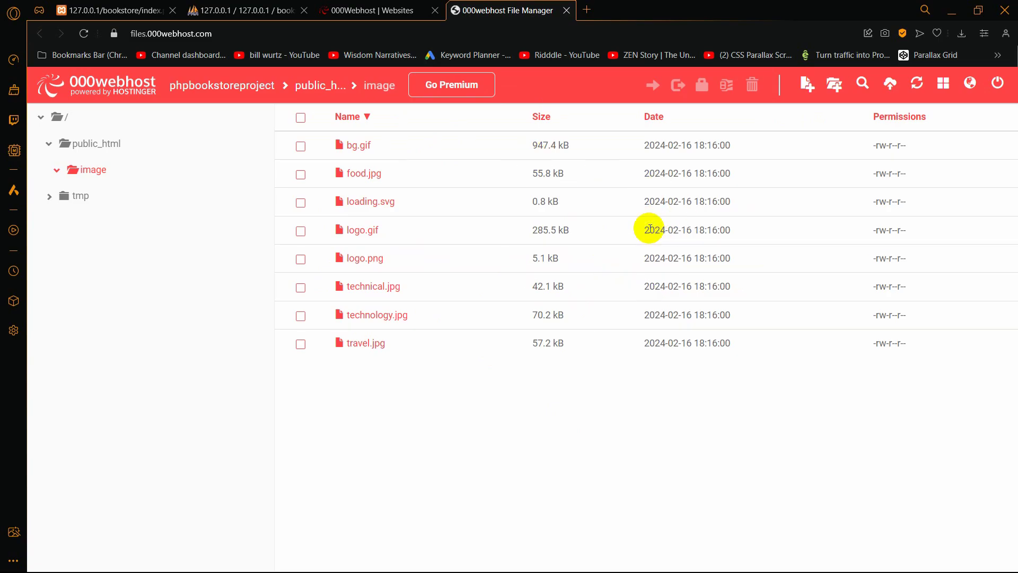
Return to public_html, check the local bookstore page, then switch to the Websites panel.
{"action": "left_click", "coordinate": [98, 145]}
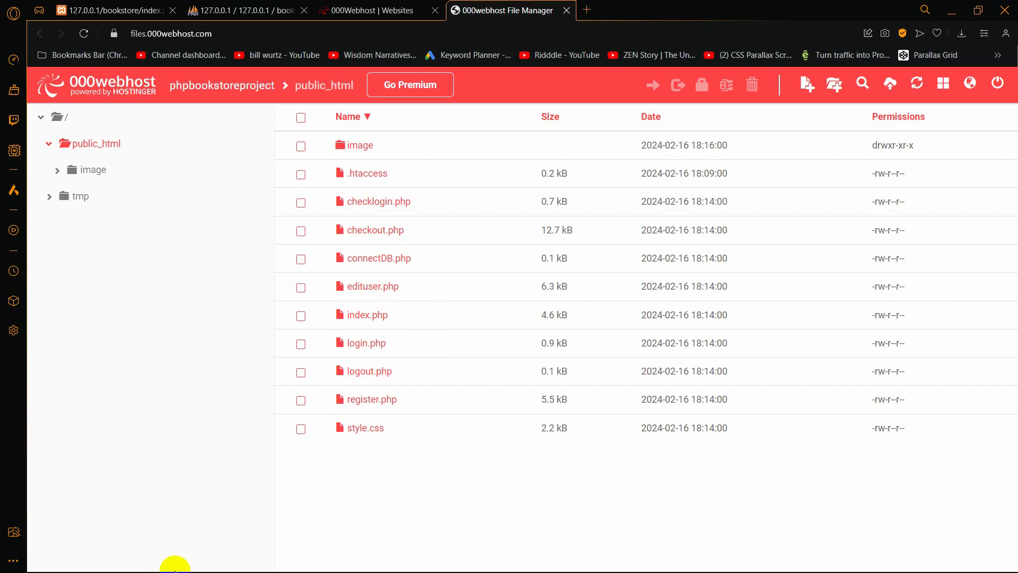
{"action": "left_click", "coordinate": [159, 11]}
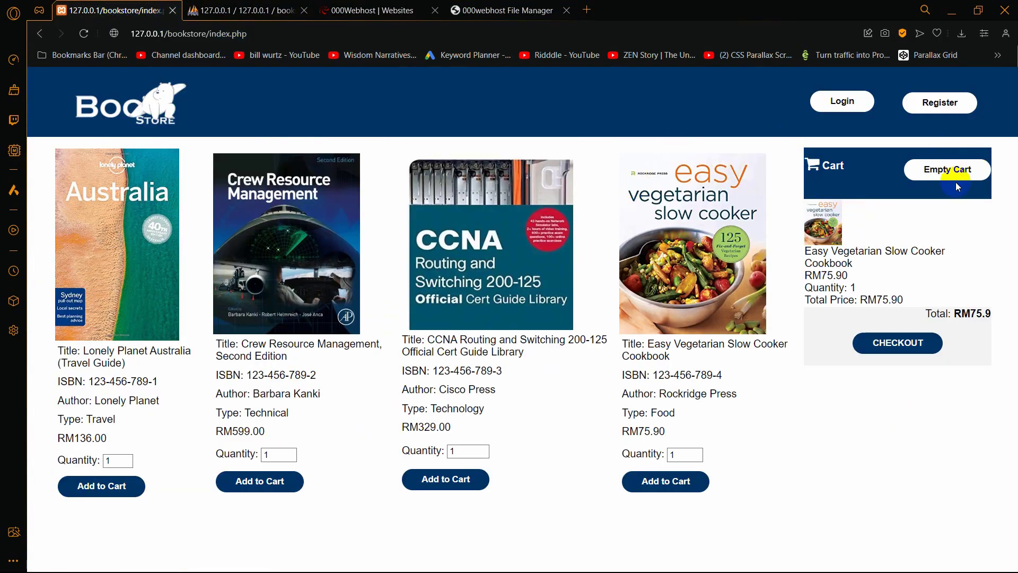
{"action": "left_click", "coordinate": [497, 7]}
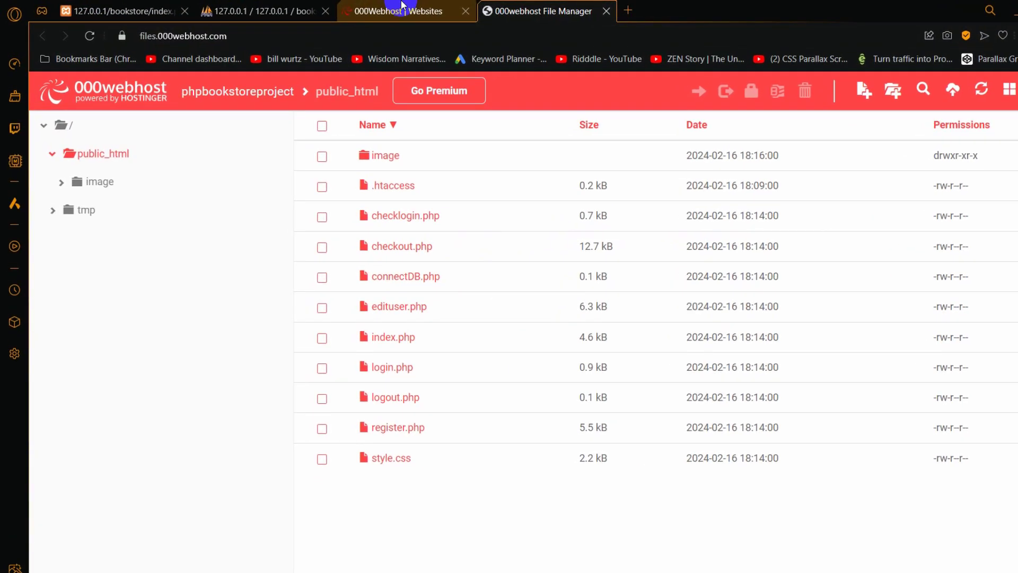
{"action": "left_click", "coordinate": [401, 5]}
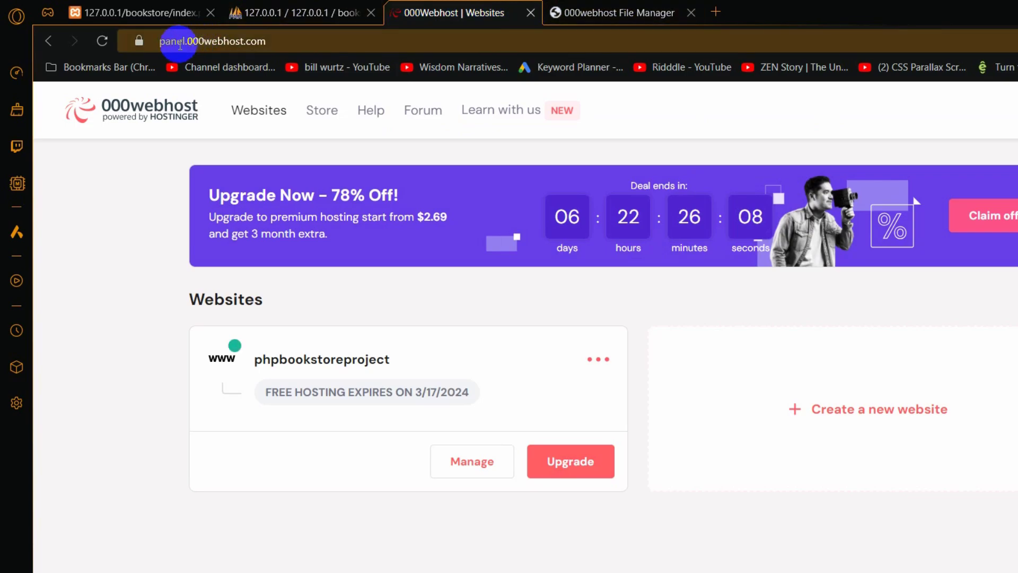
Open the phpbookstoreproject card's options and view the live site.
{"action": "left_click_drag", "start_coordinate": [171, 43], "coordinate": [323, 33]}
{"action": "left_click", "coordinate": [218, 41]}
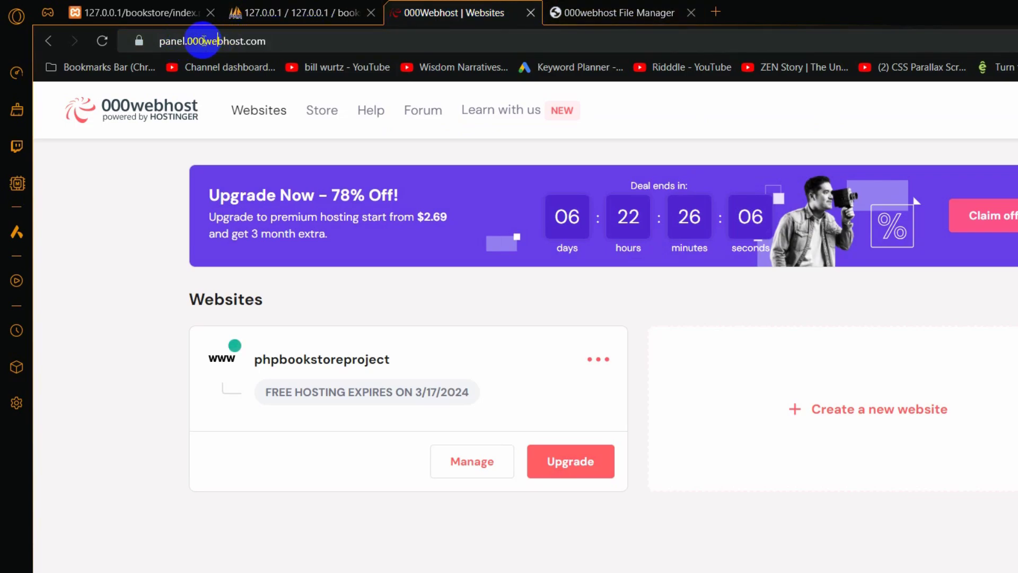
{"action": "left_click", "coordinate": [255, 360]}
{"action": "left_click_drag", "start_coordinate": [255, 360], "coordinate": [458, 362]}
{"action": "left_click", "coordinate": [470, 358]}
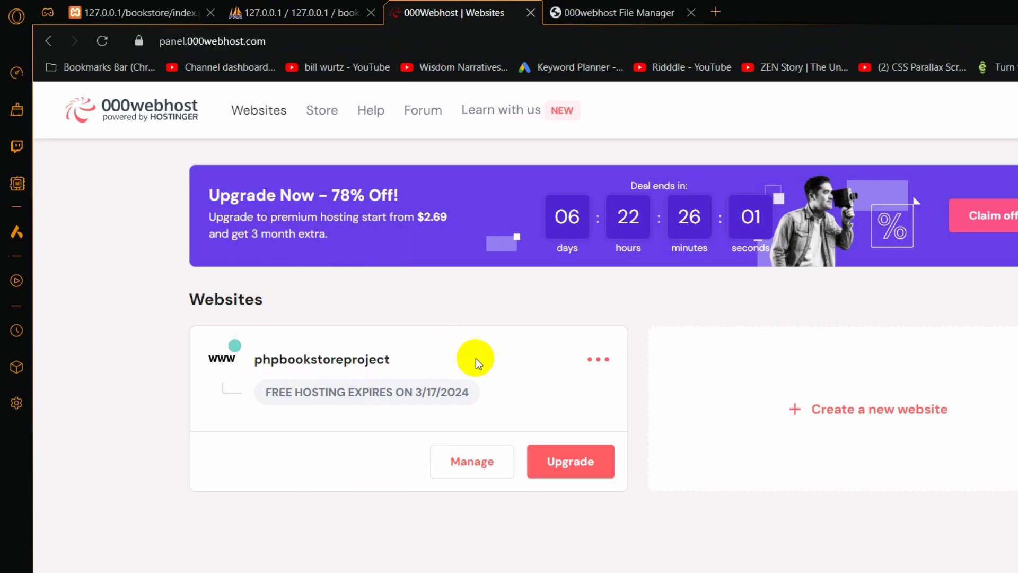
{"action": "left_click", "coordinate": [602, 363]}
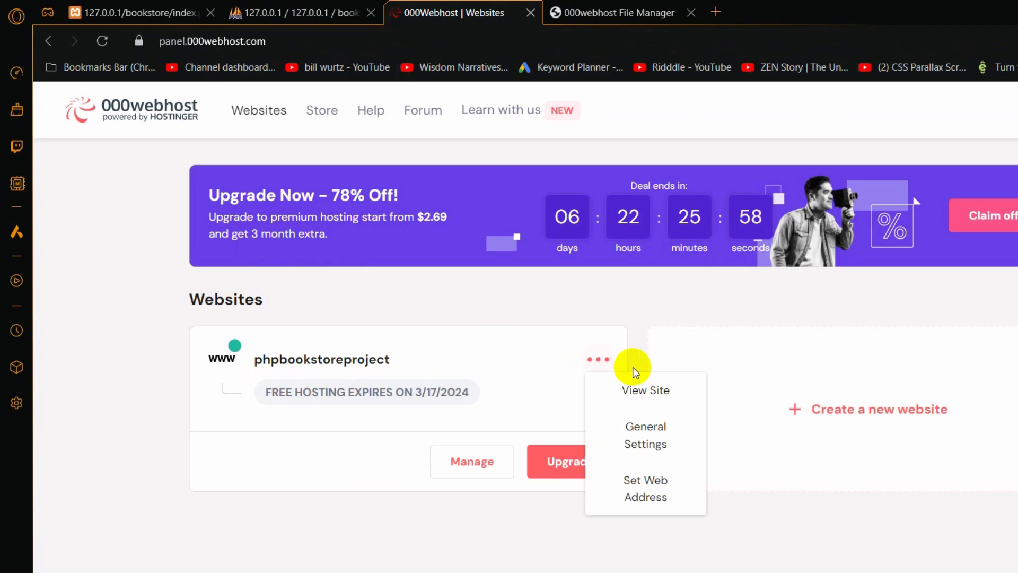
{"action": "left_click", "coordinate": [632, 390]}
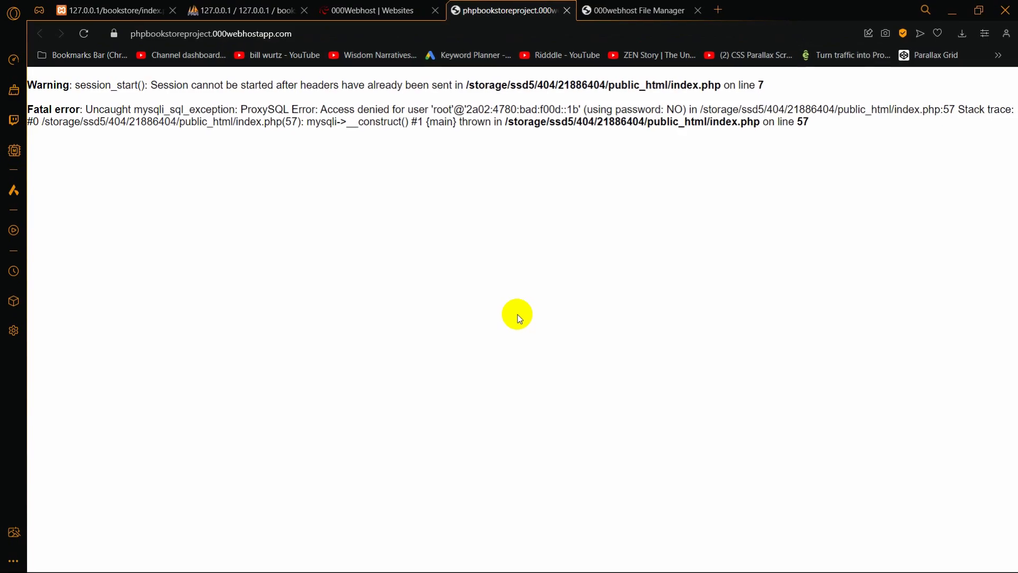
Inspect the database access-denied error, then switch to local phpMyAdmin's book table.
{"action": "left_click_drag", "start_coordinate": [141, 85], "coordinate": [723, 121]}
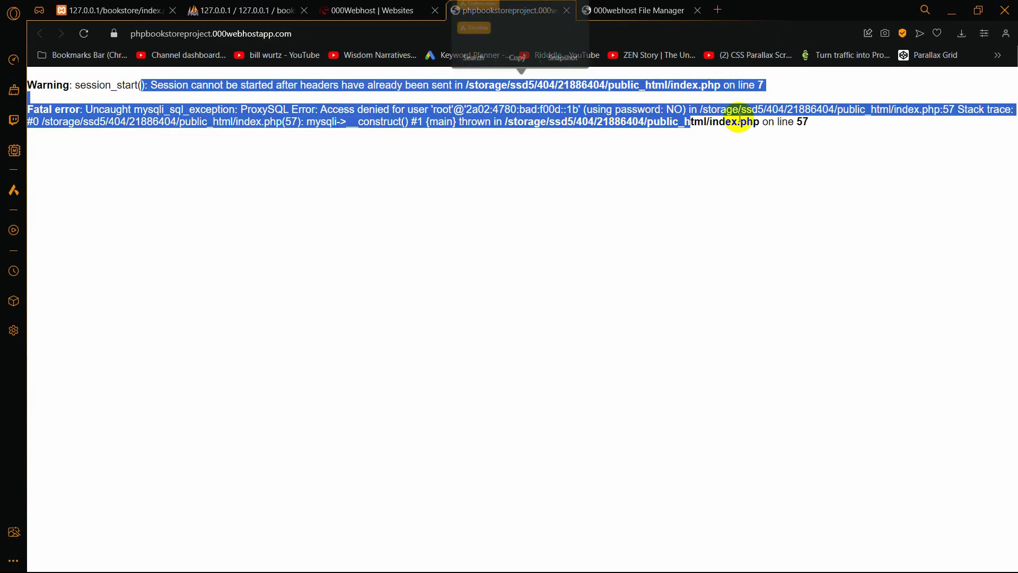
{"action": "left_click", "coordinate": [722, 120]}
{"action": "left_click", "coordinate": [269, 7]}
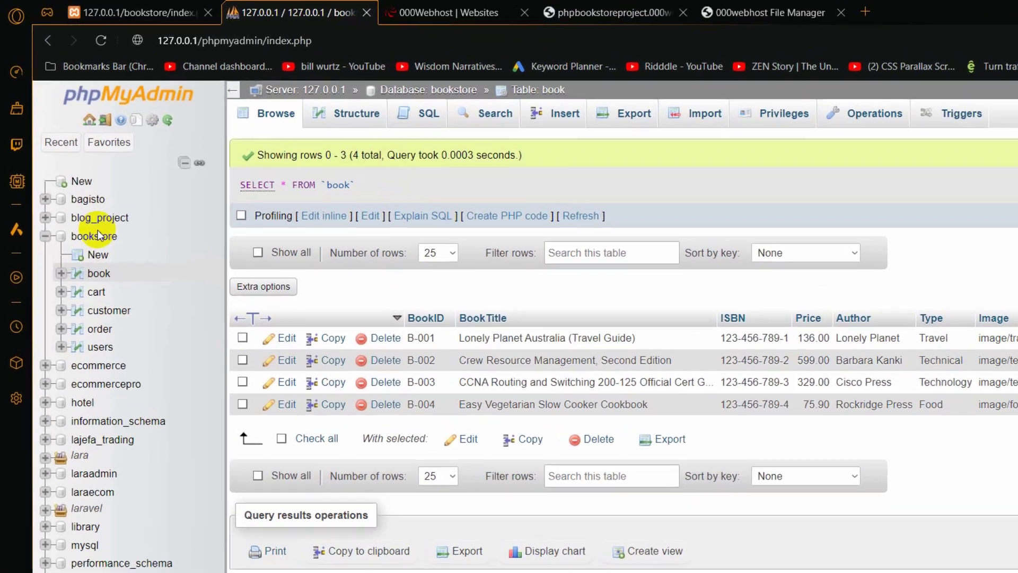
Download the bookstore database from its Export page as bookstore.sql, then return to Websites.
{"action": "left_click", "coordinate": [82, 201]}
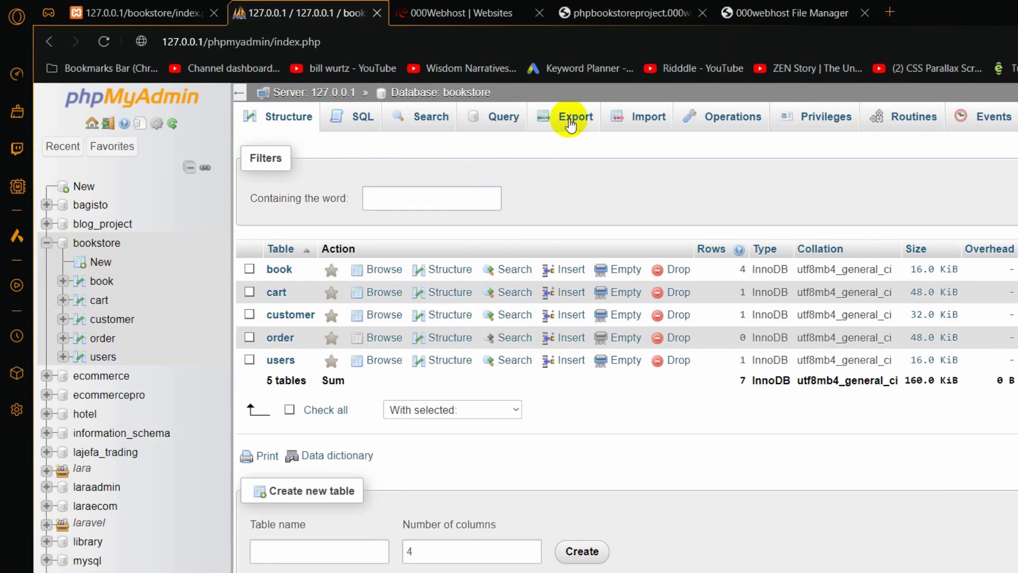
{"action": "left_click", "coordinate": [97, 246]}
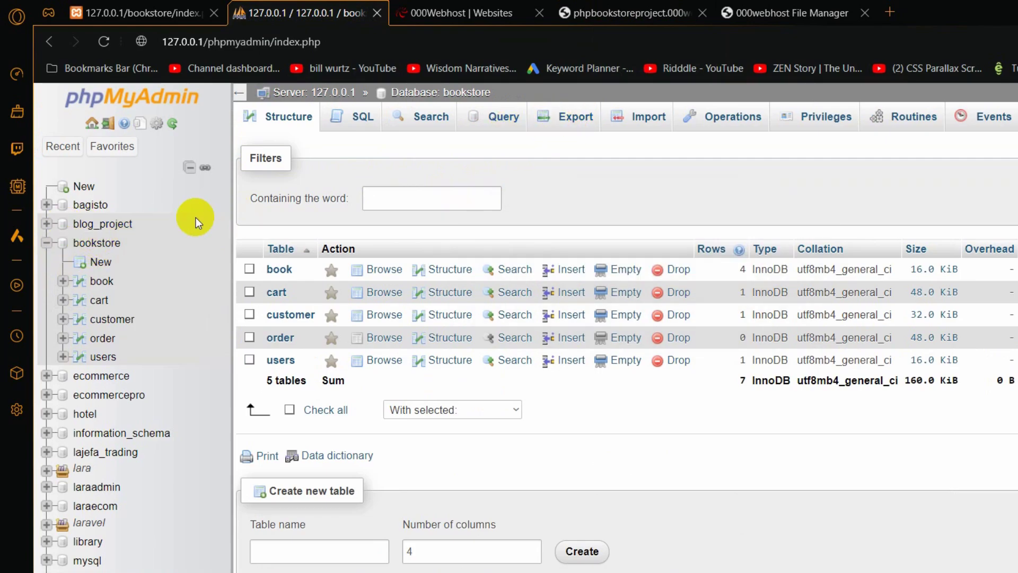
{"action": "left_click", "coordinate": [562, 118]}
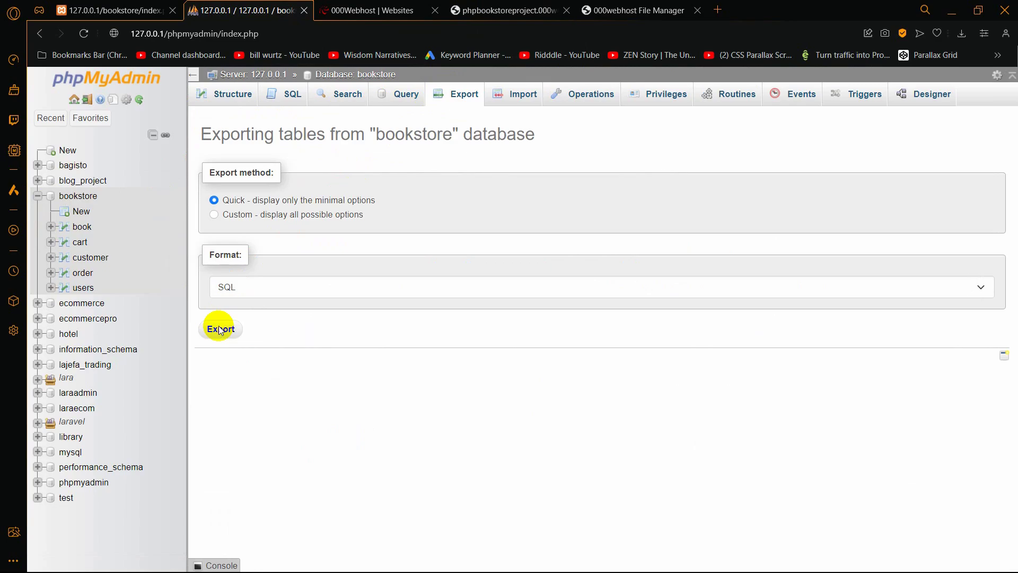
{"action": "left_click", "coordinate": [221, 330]}
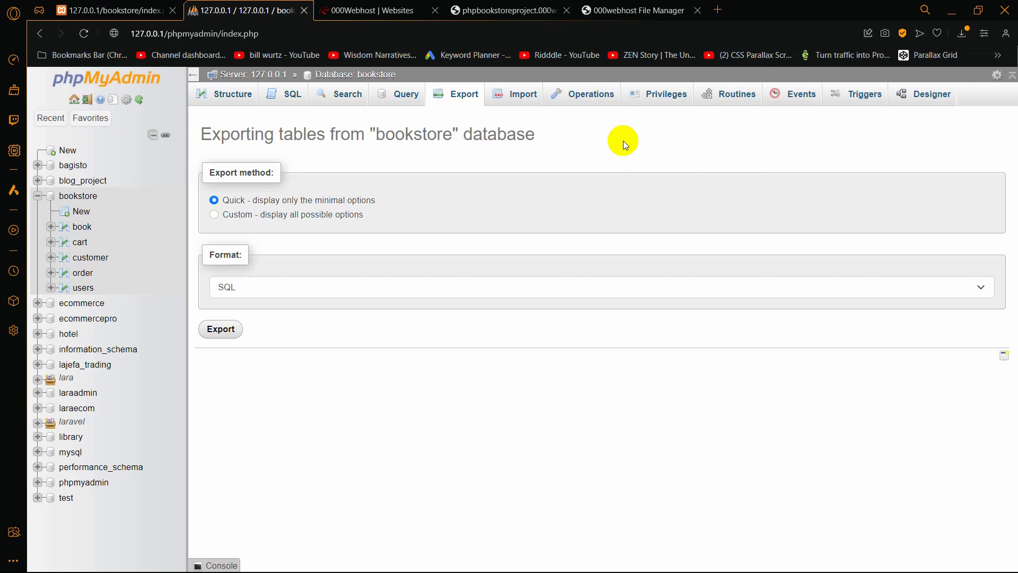
{"action": "left_click", "coordinate": [364, 4]}
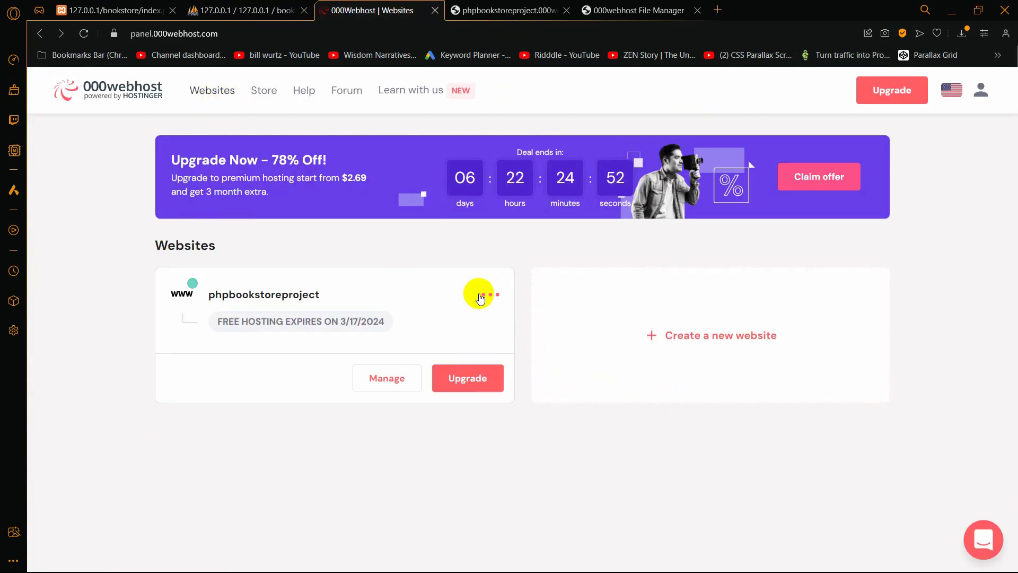
Open the phpbookstoreproject site's Database Manager through General Settings > Tools.
{"action": "left_click", "coordinate": [491, 295]}
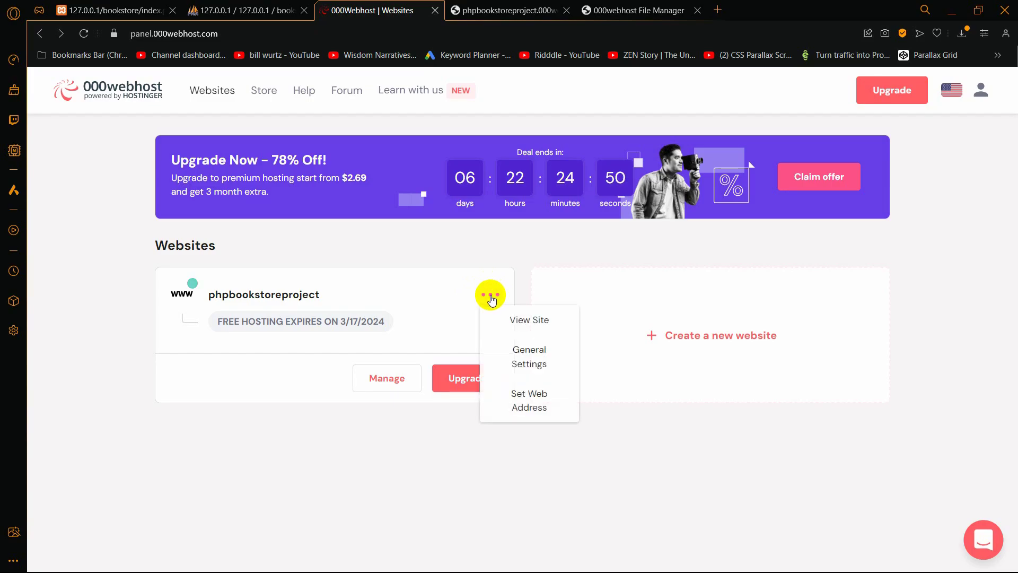
{"action": "left_click", "coordinate": [536, 357]}
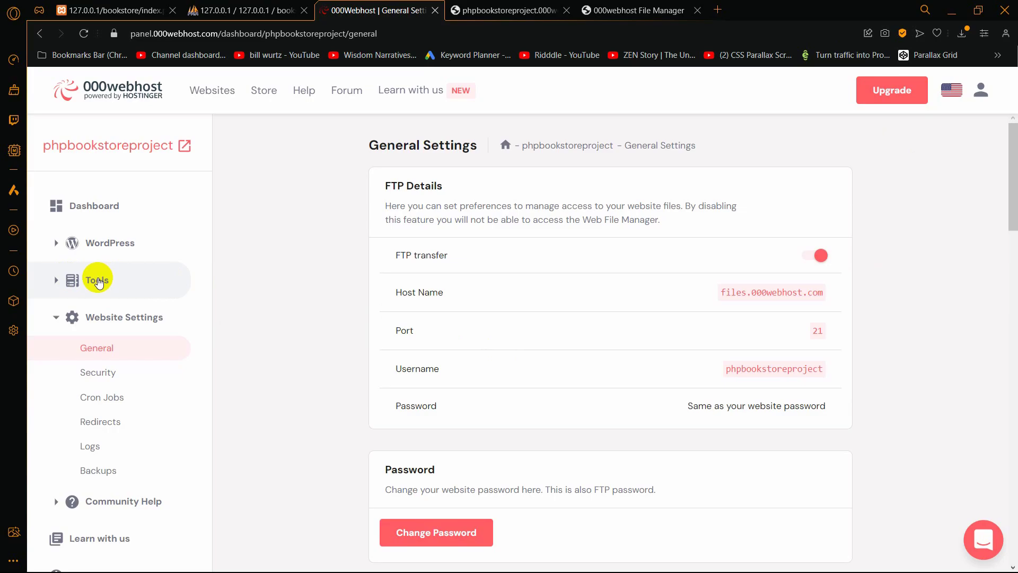
{"action": "left_click", "coordinate": [98, 281]}
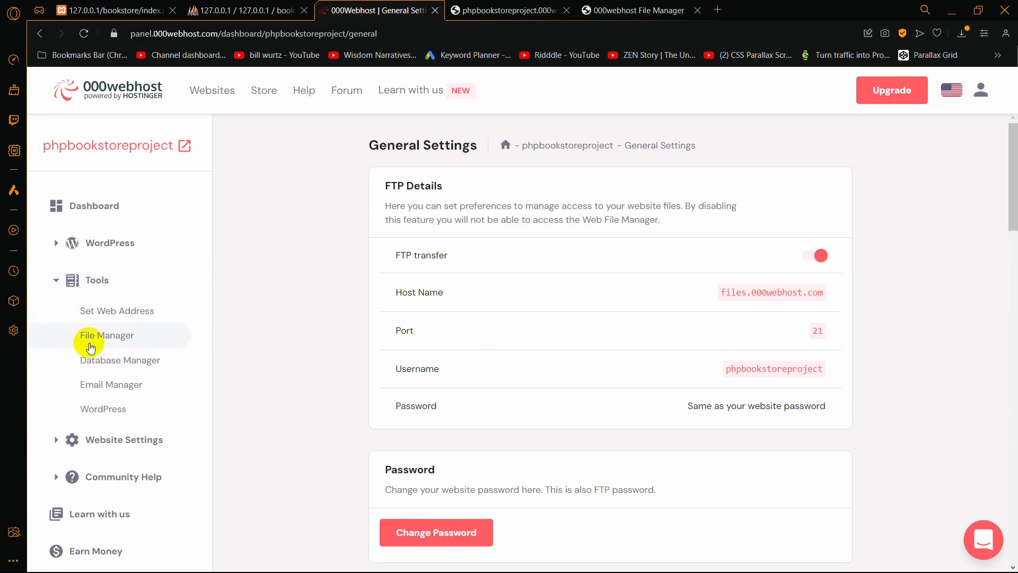
{"action": "left_click", "coordinate": [168, 364]}
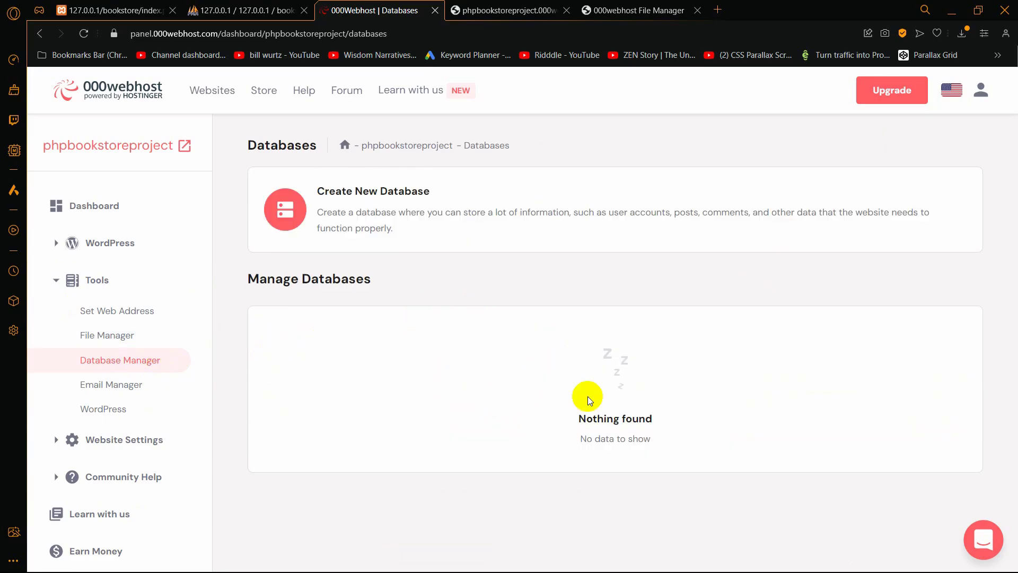
Start a new database and put the cursor in its name field.
{"action": "left_click_drag", "start_coordinate": [586, 418], "coordinate": [684, 419]}
{"action": "left_click", "coordinate": [347, 292]}
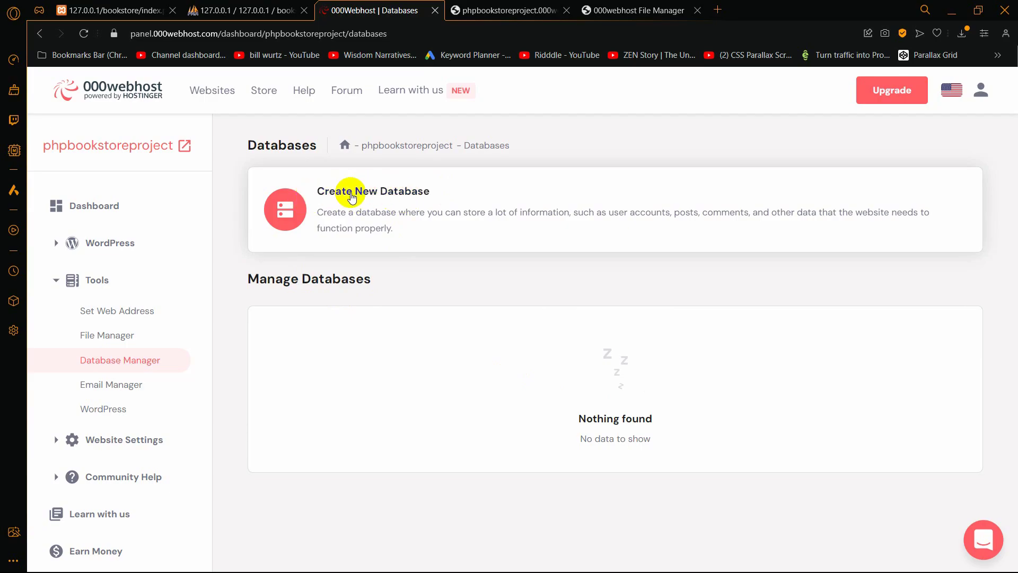
{"action": "left_click", "coordinate": [352, 196]}
{"action": "left_click", "coordinate": [448, 250]}
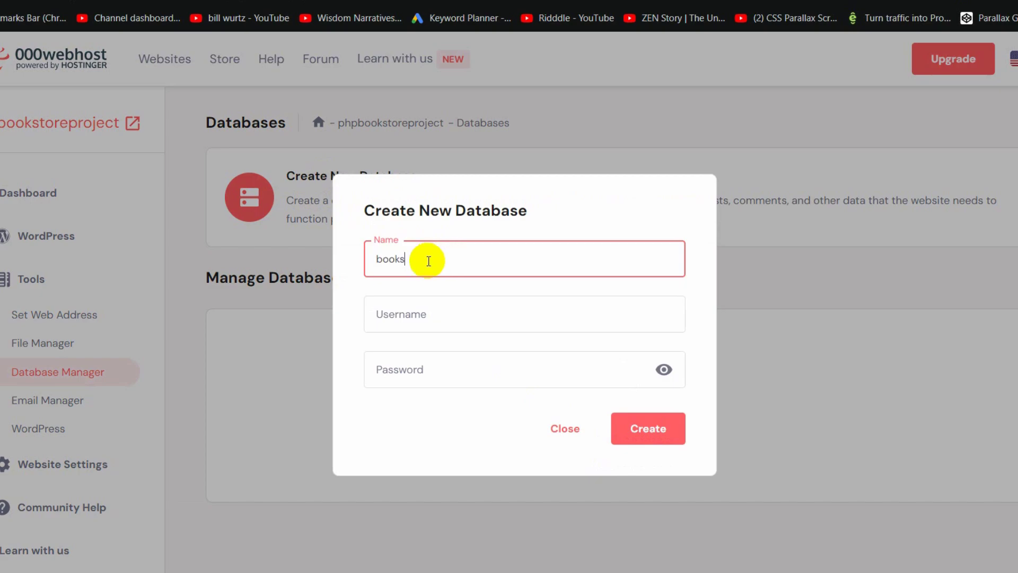
Name the database 'bookstore' and reuse 'bookstore' as its username.
{"action": "left_click", "coordinate": [492, 320]}
{"action": "left_click", "coordinate": [448, 255]}
{"action": "double_click", "coordinate": [403, 253]}
{"action": "key", "text": "ctrl+c"}
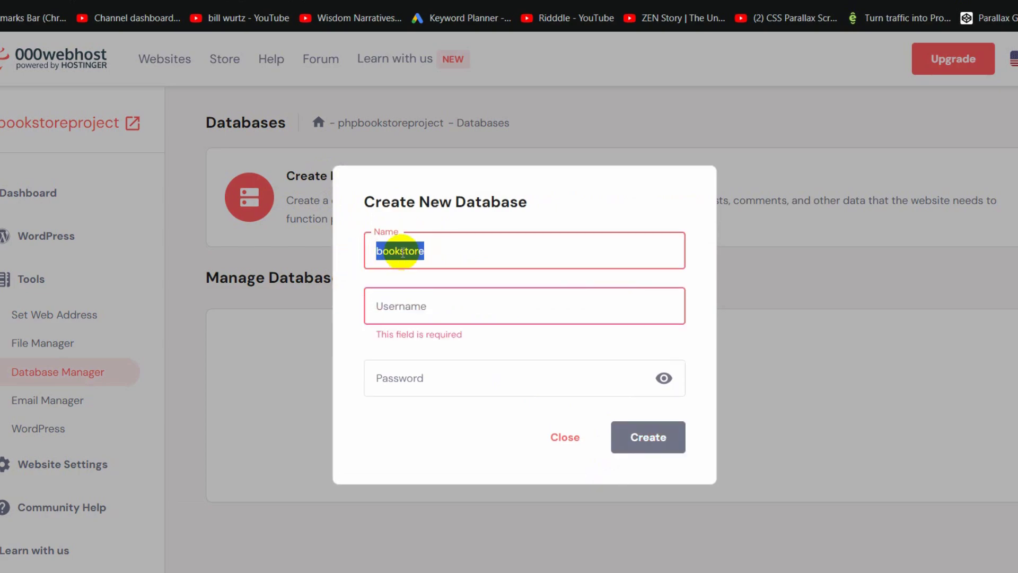
{"action": "left_click", "coordinate": [416, 304]}
{"action": "key", "text": "ctrl+v"}
Enter a password that meets all six requirements, reveal it, and copy it.
{"action": "left_click", "coordinate": [444, 371]}
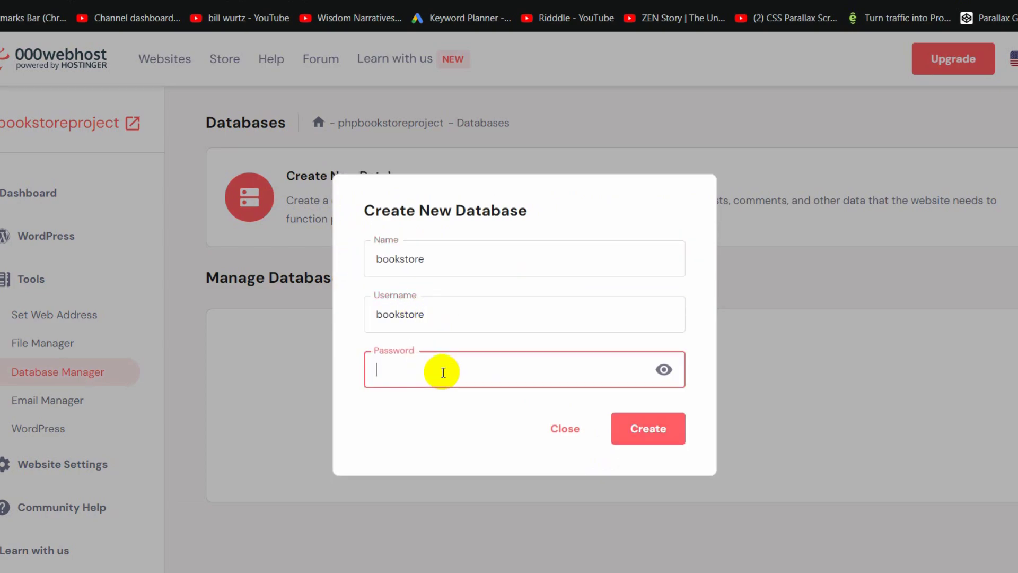
{"action": "type", "text": "1"}
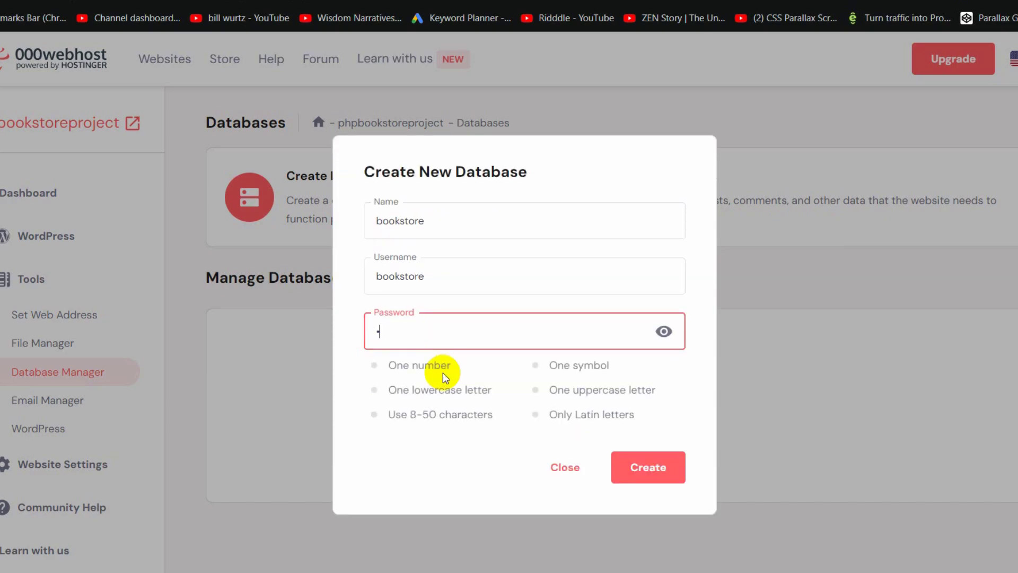
{"action": "key", "text": "BackSpace"}
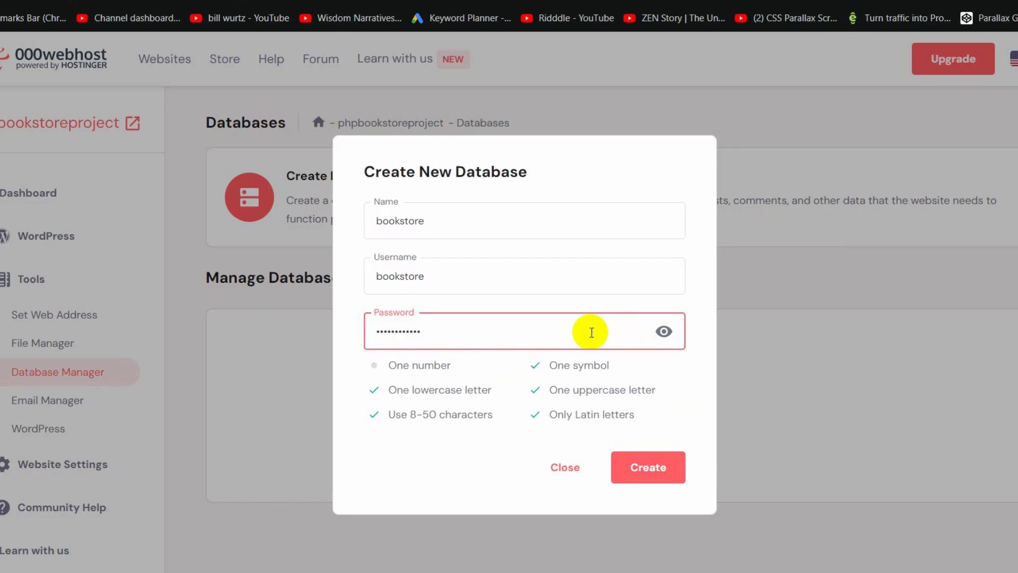
{"action": "left_click", "coordinate": [664, 332]}
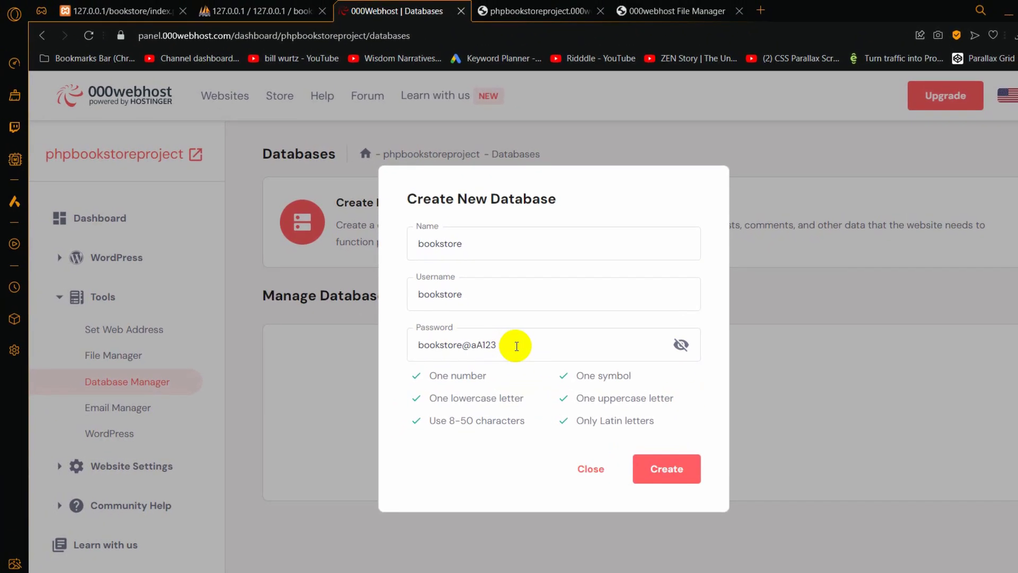
{"action": "left_click_drag", "start_coordinate": [517, 346], "coordinate": [400, 332]}
{"action": "key", "text": "ctrl+c"}
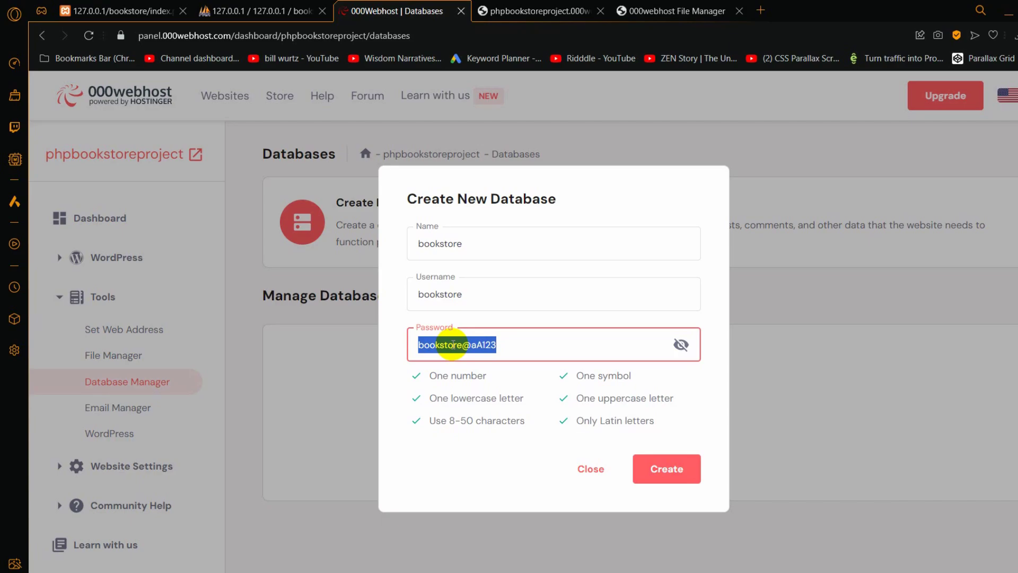
{"action": "key", "text": "super"}
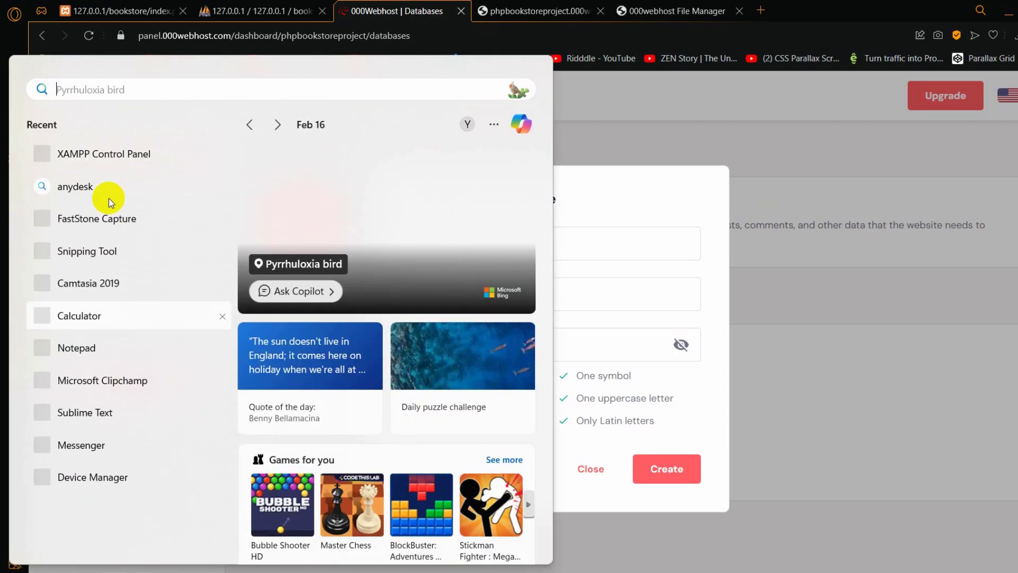
Replace the test.pl note's contents in Notepad with the copied database password, then minimize Notepad.
{"action": "left_click", "coordinate": [120, 342]}
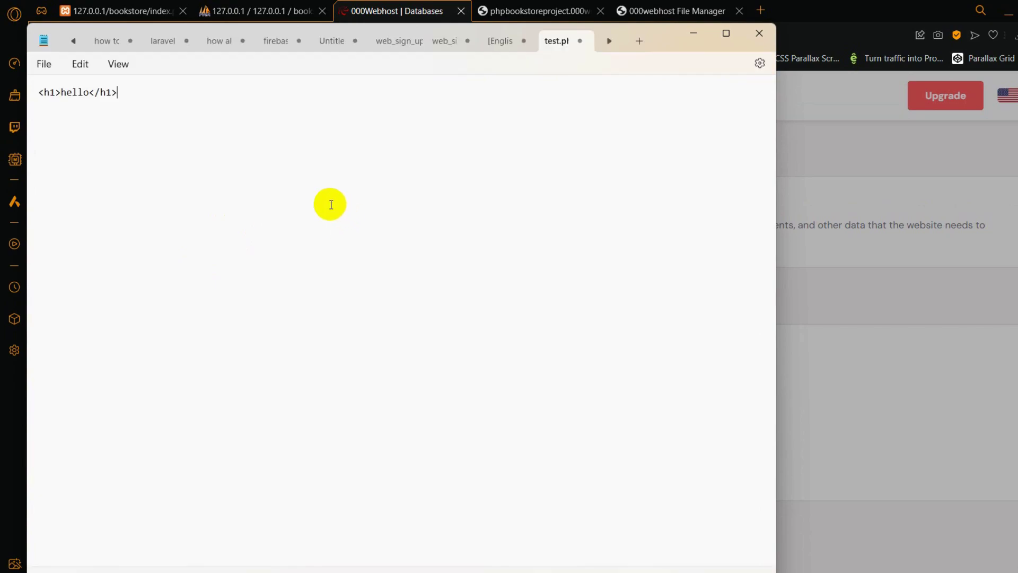
{"action": "key", "text": "ctrl+a"}
{"action": "key", "text": "ctrl+v"}
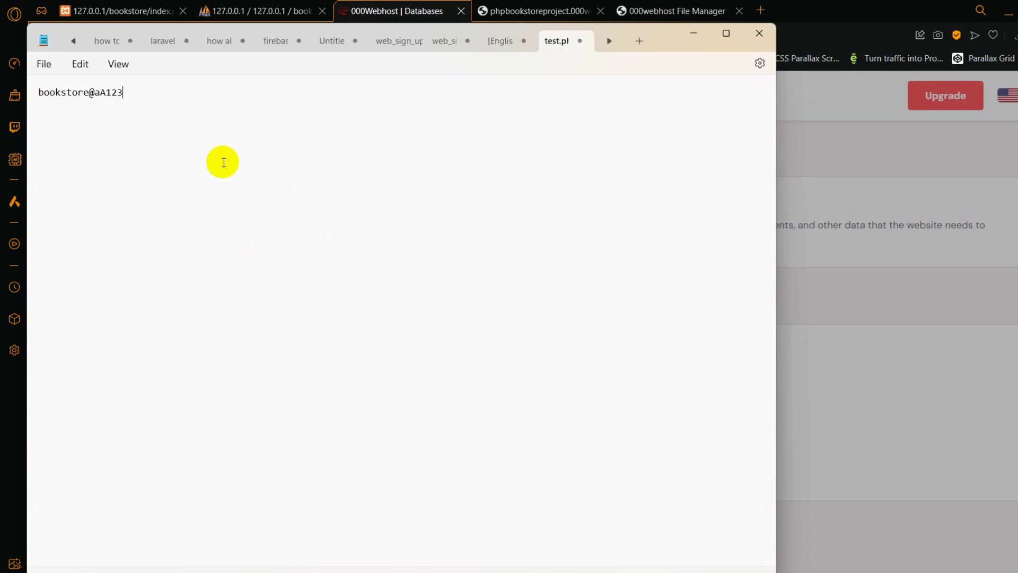
{"action": "scroll", "coordinate": [118, 96], "scroll_direction": "up", "scroll_amount": 7}
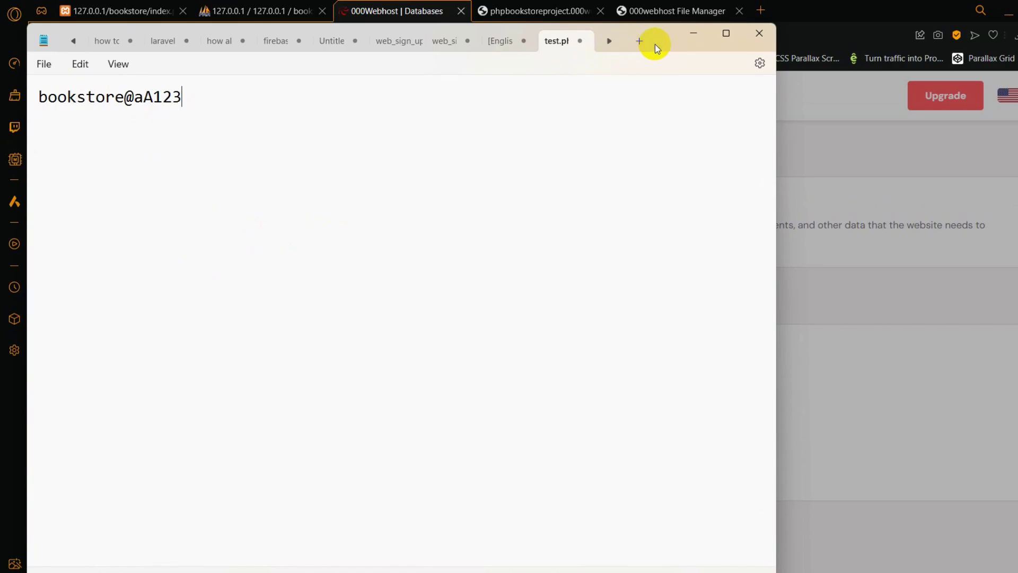
{"action": "left_click", "coordinate": [692, 37]}
{"action": "left_click", "coordinate": [664, 470]}
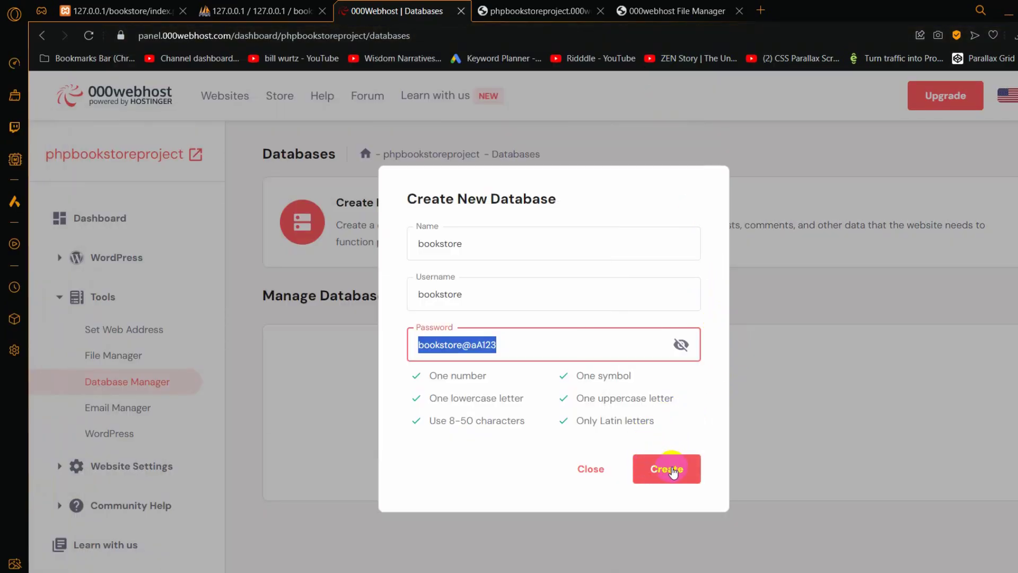
Create the bookstore database and select its full name, user name and localhost host in the listing.
{"action": "left_click", "coordinate": [671, 471]}
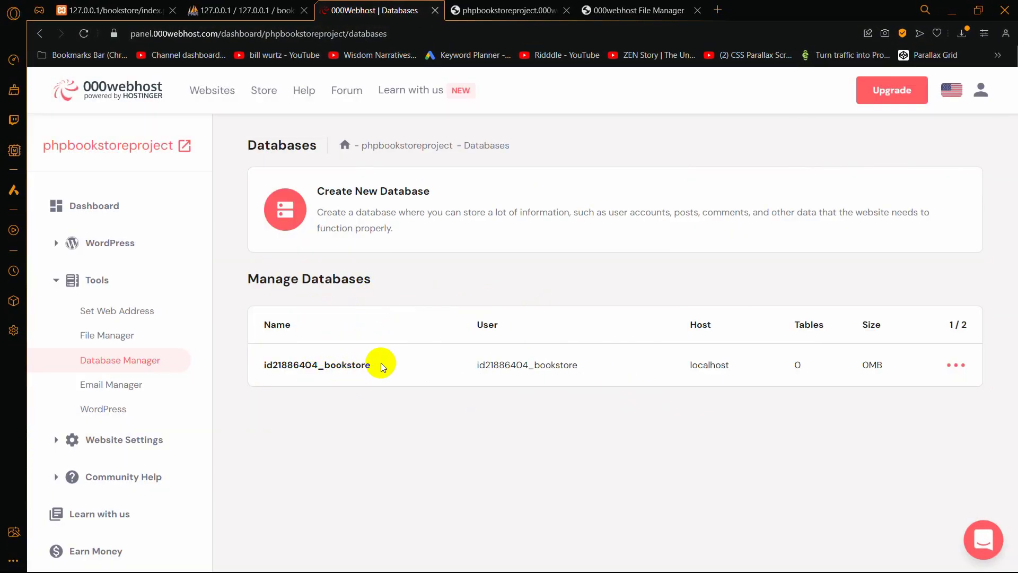
{"action": "left_click_drag", "start_coordinate": [370, 364], "coordinate": [240, 360]}
{"action": "left_click_drag", "start_coordinate": [577, 365], "coordinate": [476, 371]}
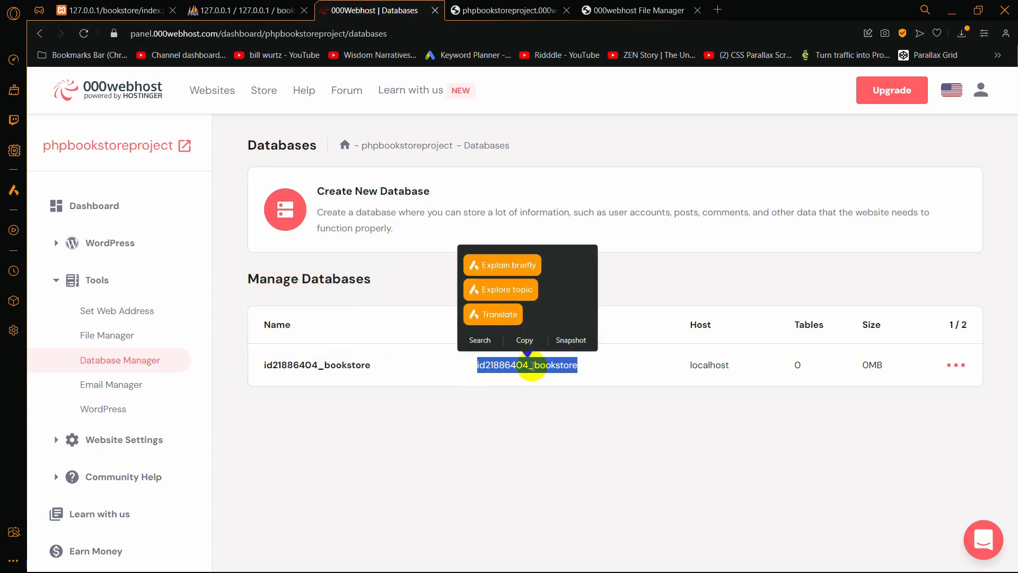
{"action": "left_click", "coordinate": [655, 375]}
{"action": "left_click_drag", "start_coordinate": [759, 374], "coordinate": [677, 368]}
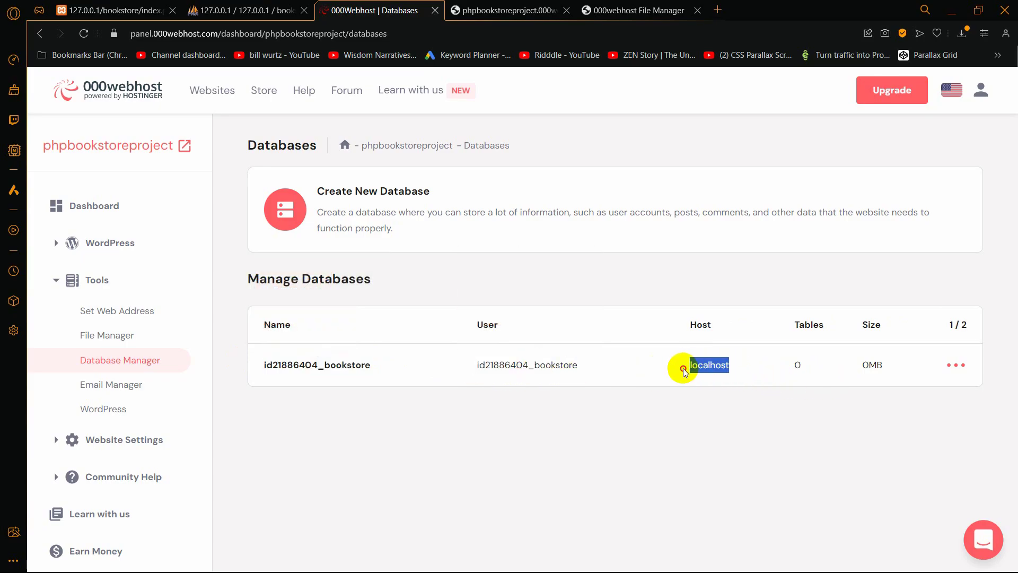
{"action": "left_click", "coordinate": [832, 386]}
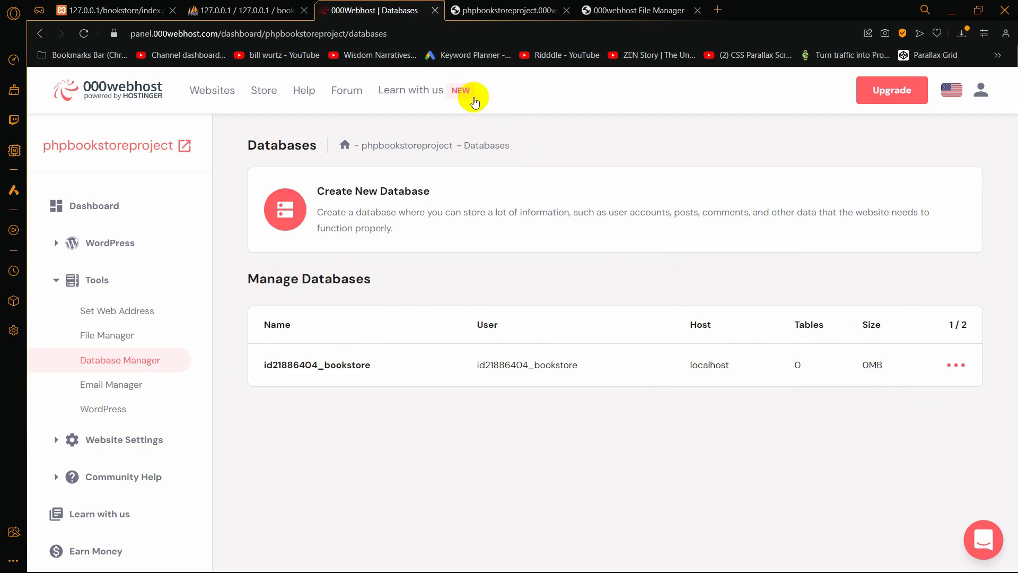
{"action": "left_click", "coordinate": [246, 8]}
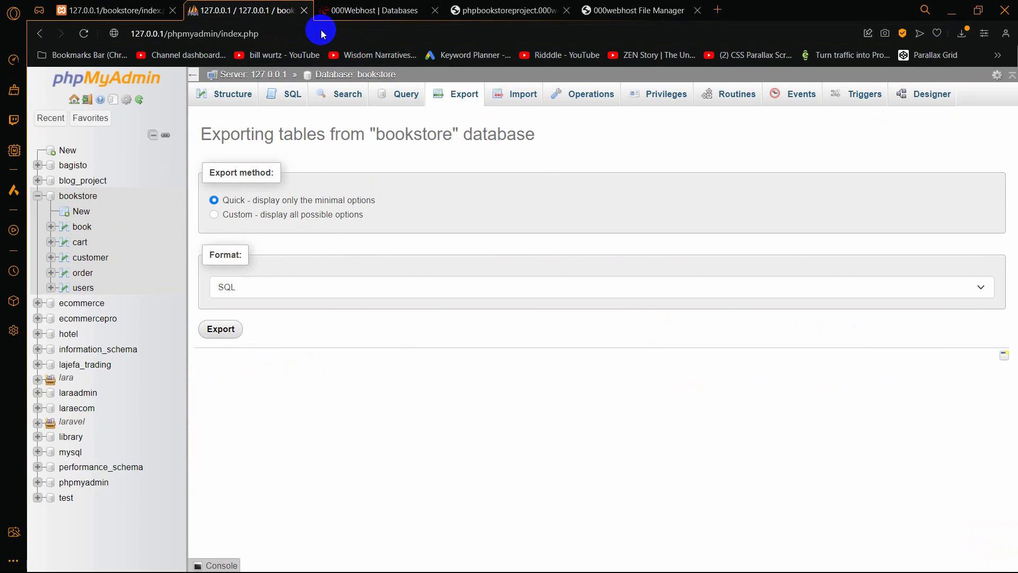
{"action": "left_click", "coordinate": [345, 10]}
Launch phpMyAdmin for the new bookstore database from its row's options menu.
{"action": "left_click", "coordinate": [958, 365]}
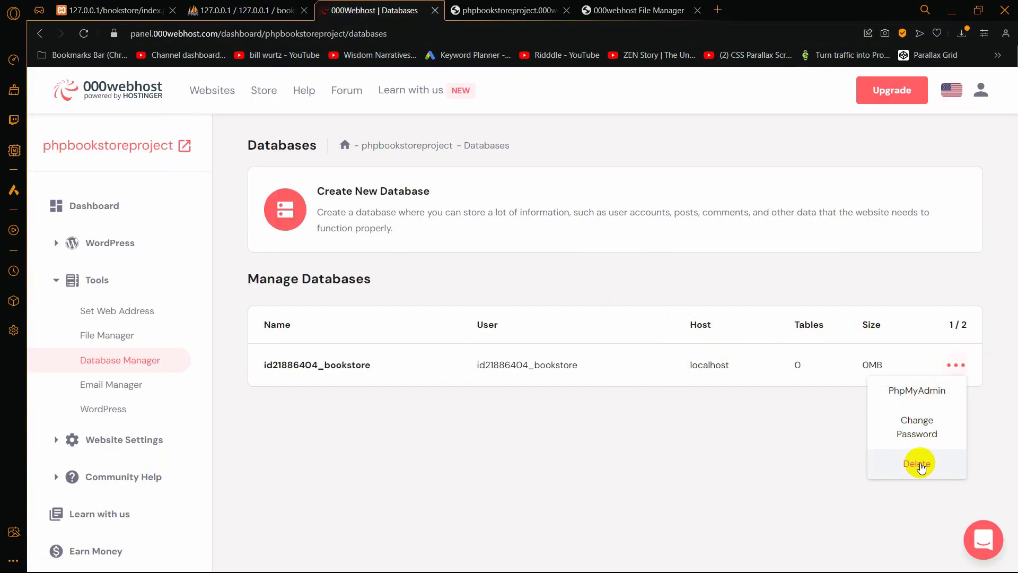
{"action": "left_click", "coordinate": [967, 371]}
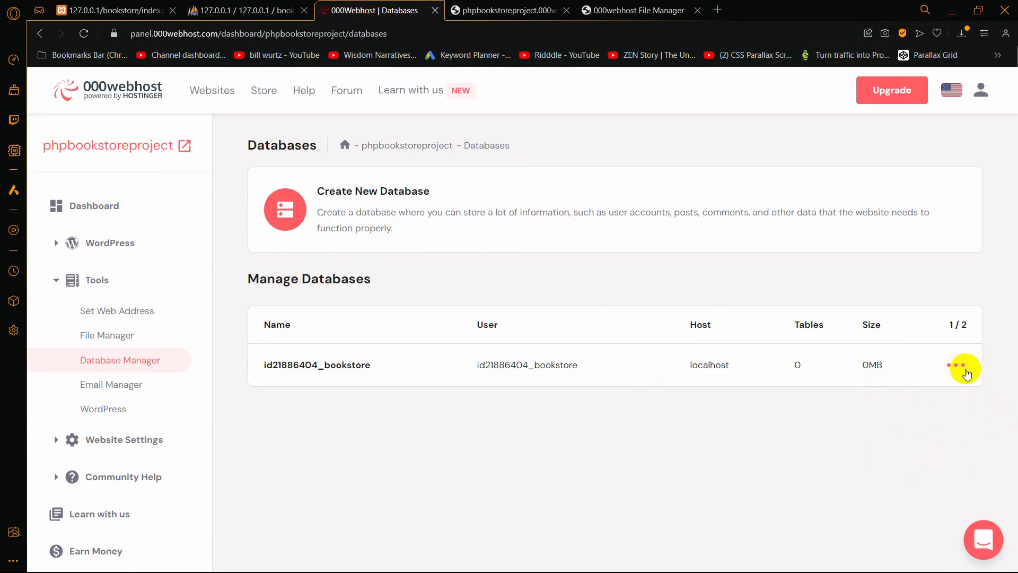
{"action": "left_click", "coordinate": [966, 373]}
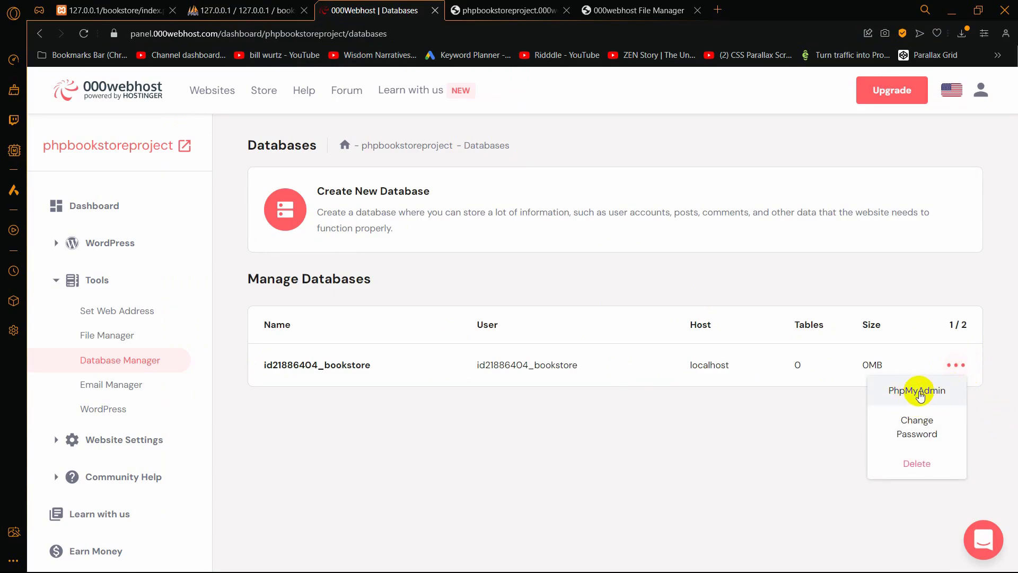
{"action": "left_click", "coordinate": [914, 393]}
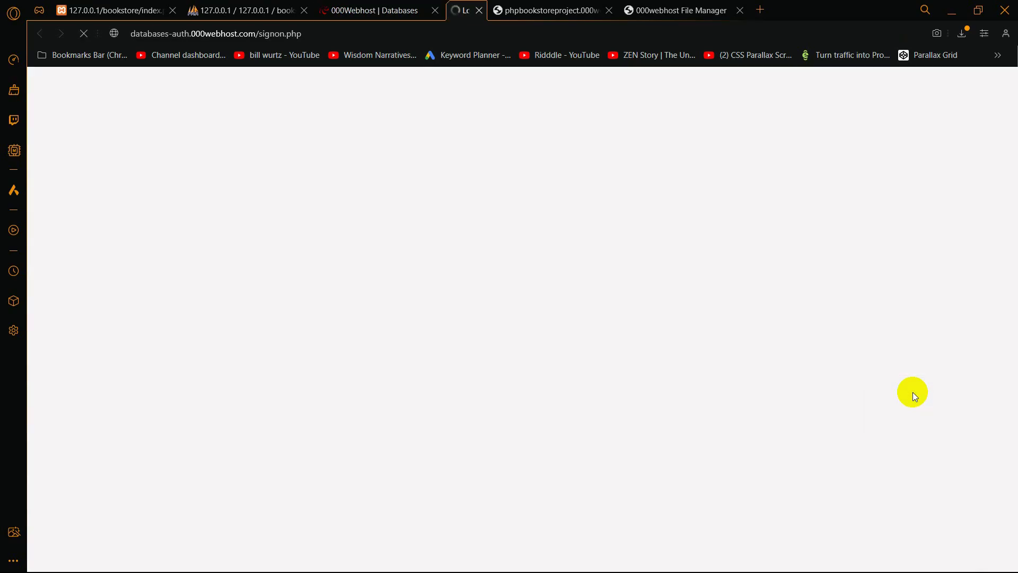
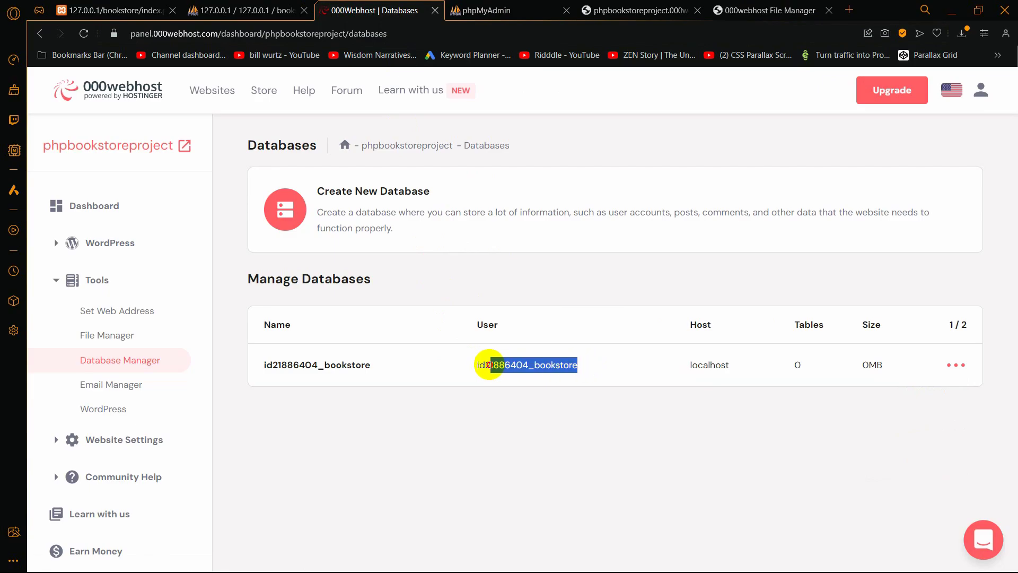
Fill the phpMyAdmin login with the bookstore database username and the password saved in Notepad.
{"action": "left_click", "coordinate": [478, 16]}
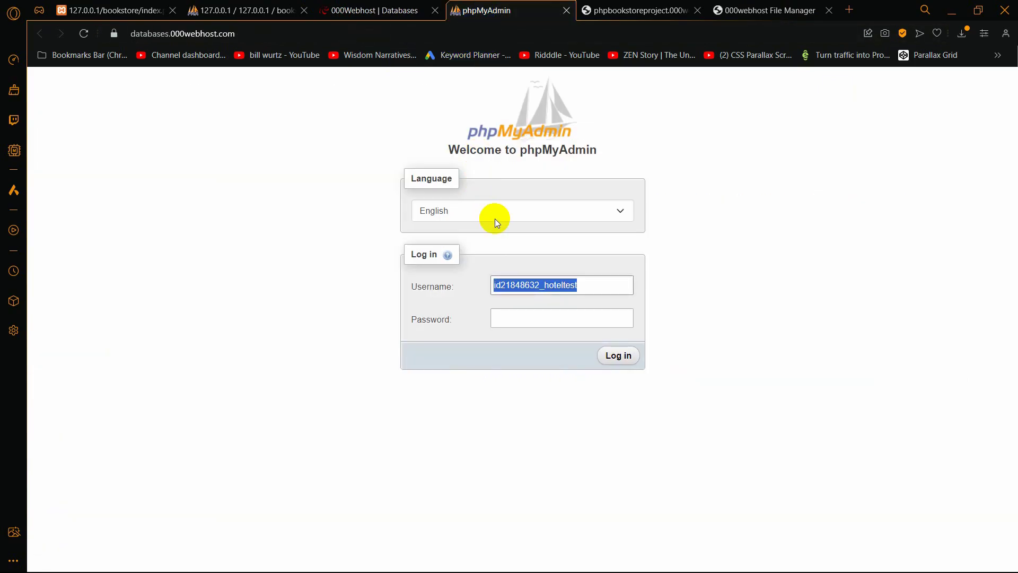
{"action": "left_click", "coordinate": [574, 279]}
{"action": "left_click_drag", "start_coordinate": [598, 284], "coordinate": [443, 274]}
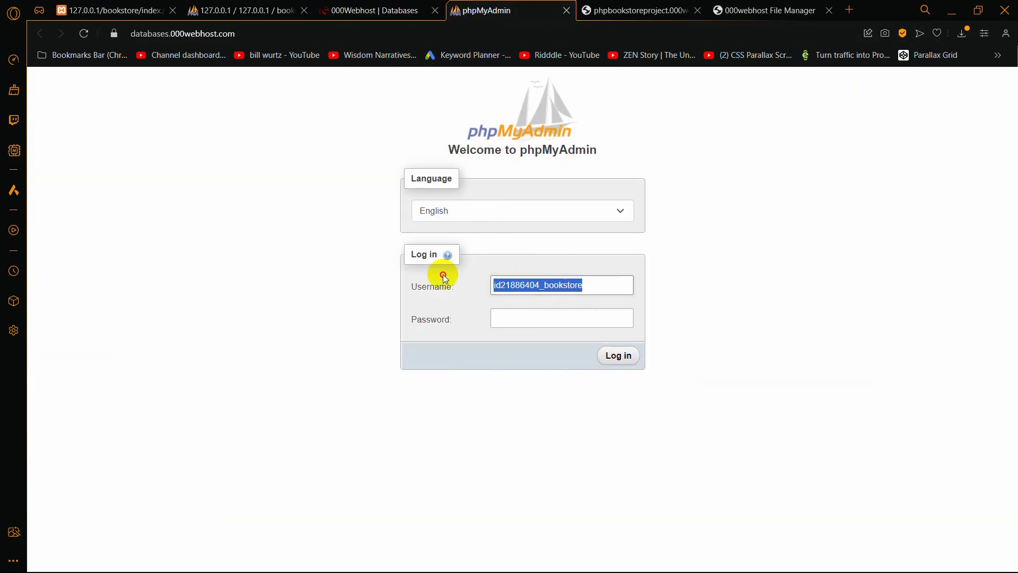
{"action": "type", "text": "id21886404_bookstore"}
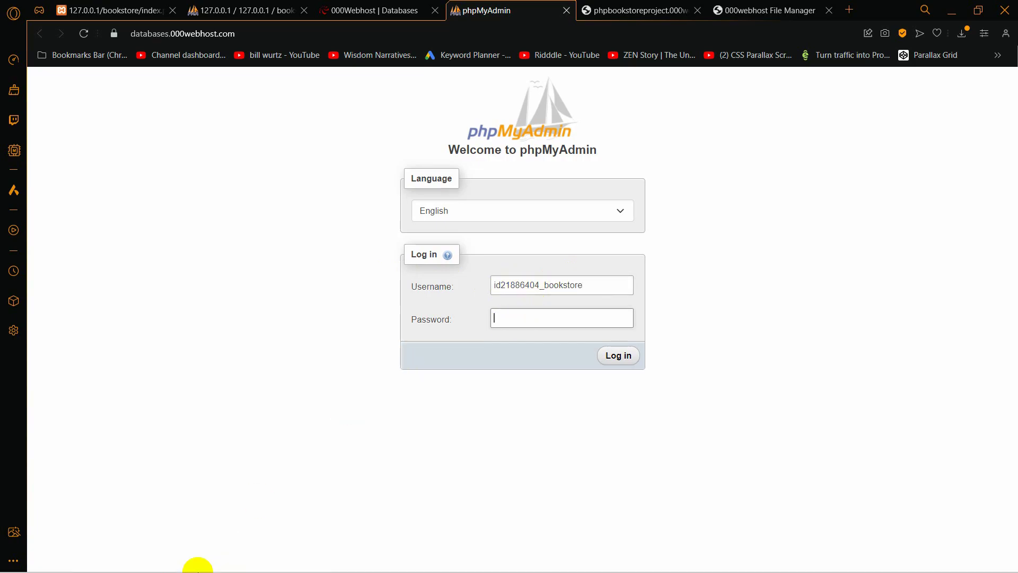
{"action": "left_click", "coordinate": [317, 566]}
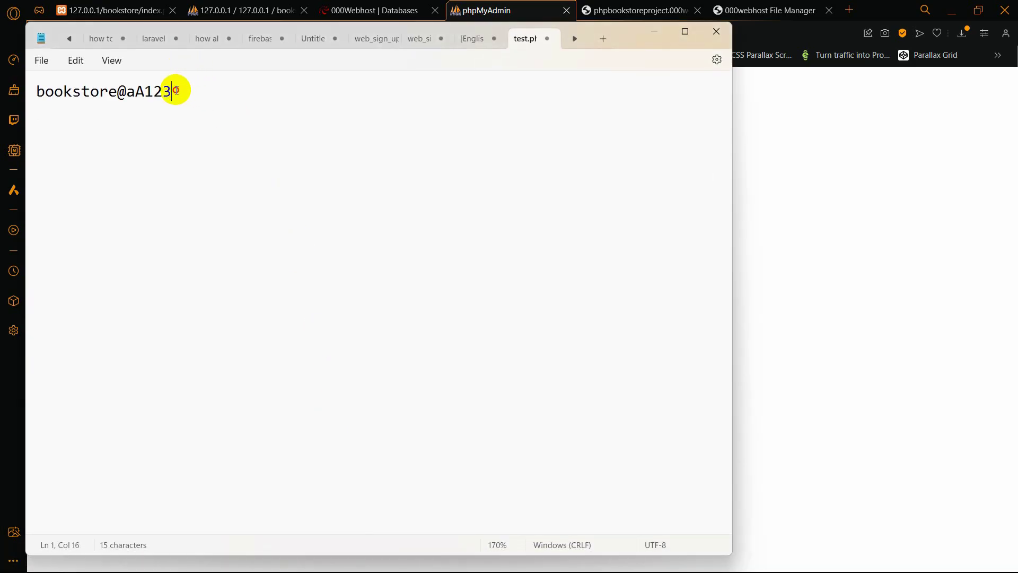
{"action": "left_click_drag", "start_coordinate": [173, 91], "coordinate": [43, 99]}
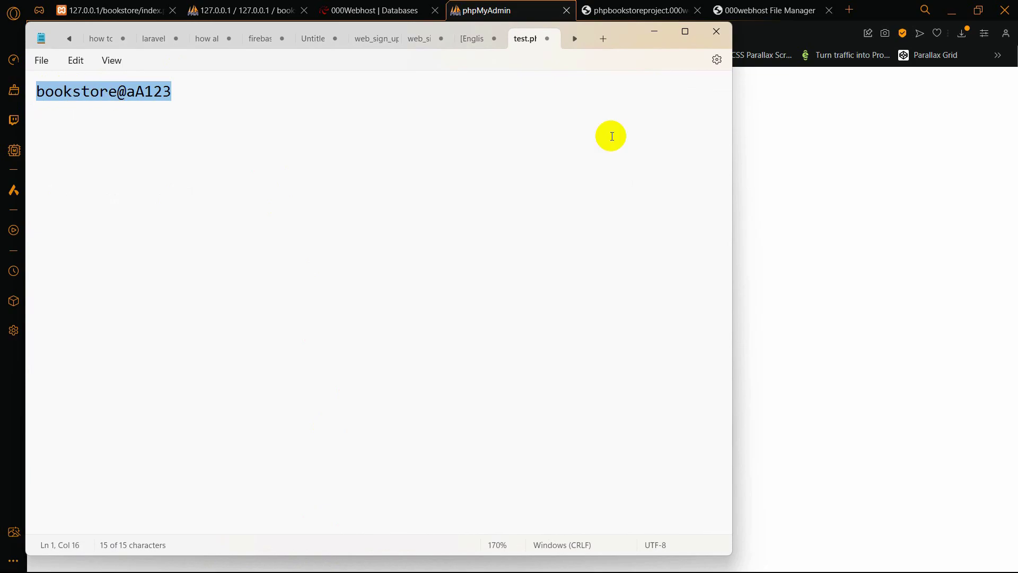
{"action": "left_click", "coordinate": [777, 162]}
{"action": "left_click", "coordinate": [524, 320]}
{"action": "key", "text": "ctrl+v"}
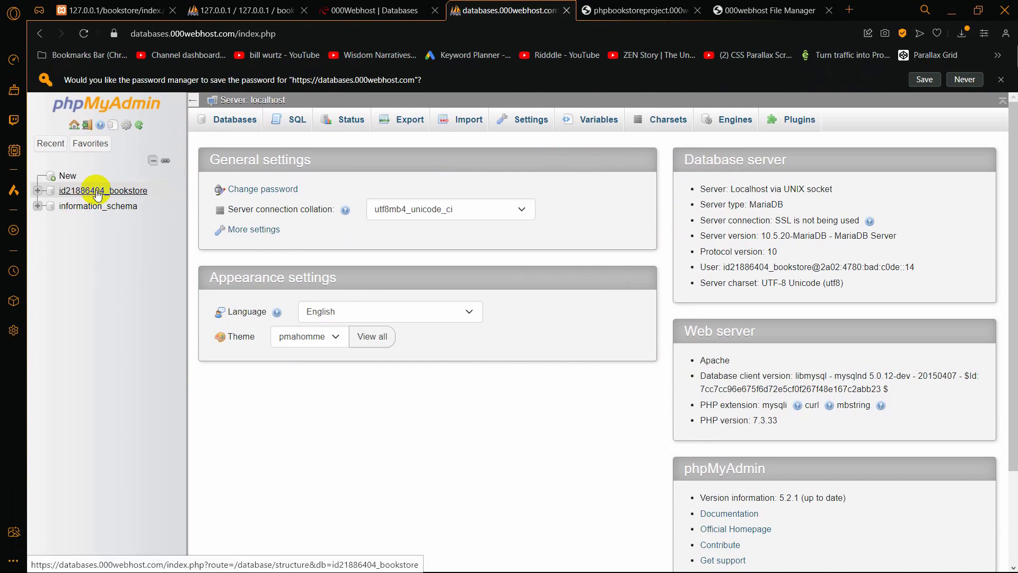
Select the hosted id21886404_bookstore database and bring up its Import page.
{"action": "left_click", "coordinate": [88, 191]}
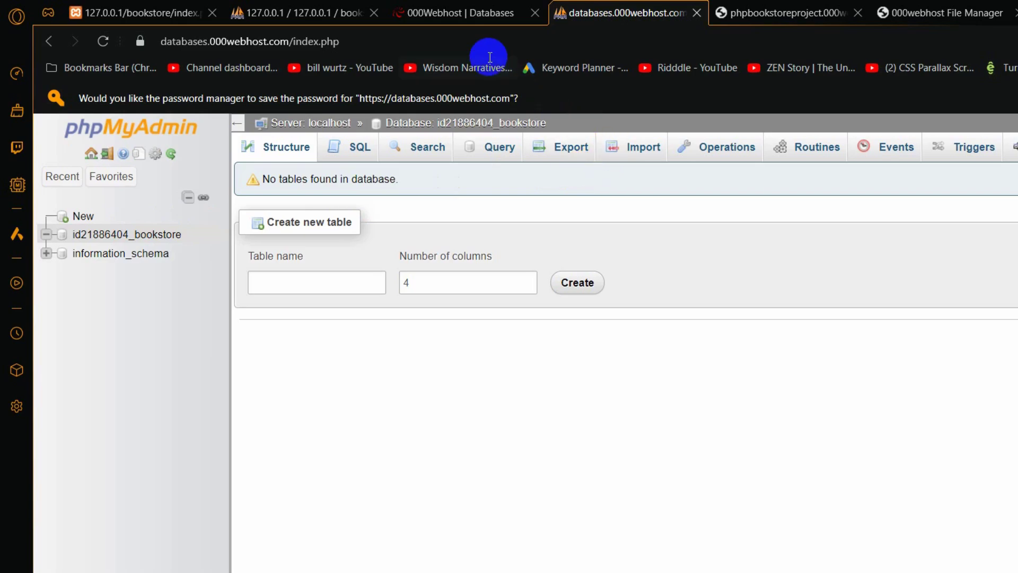
{"action": "left_click", "coordinate": [274, 18]}
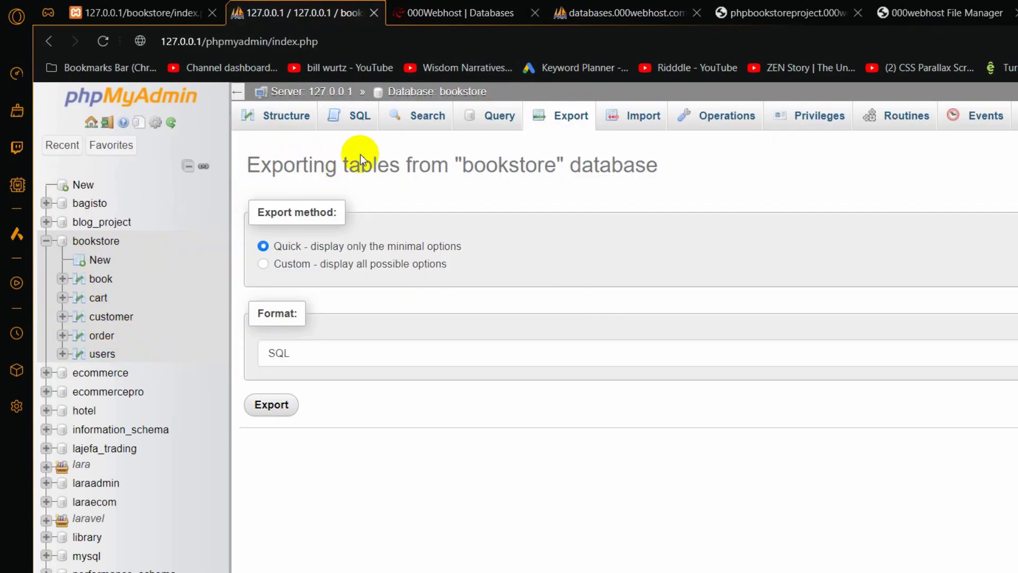
{"action": "left_click", "coordinate": [581, 13]}
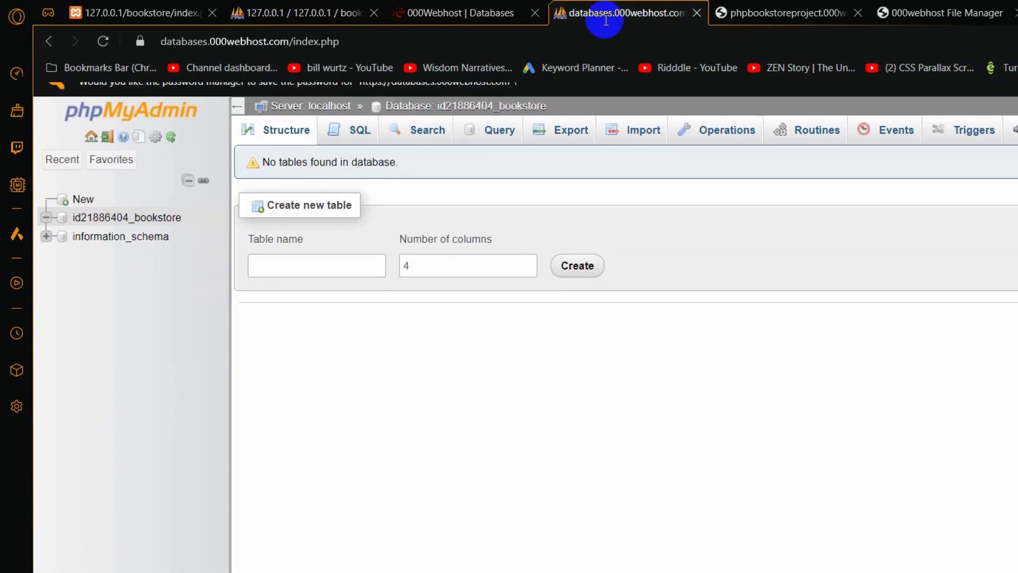
{"action": "left_click_drag", "start_coordinate": [208, 42], "coordinate": [340, 42]}
{"action": "left_click", "coordinate": [338, 289]}
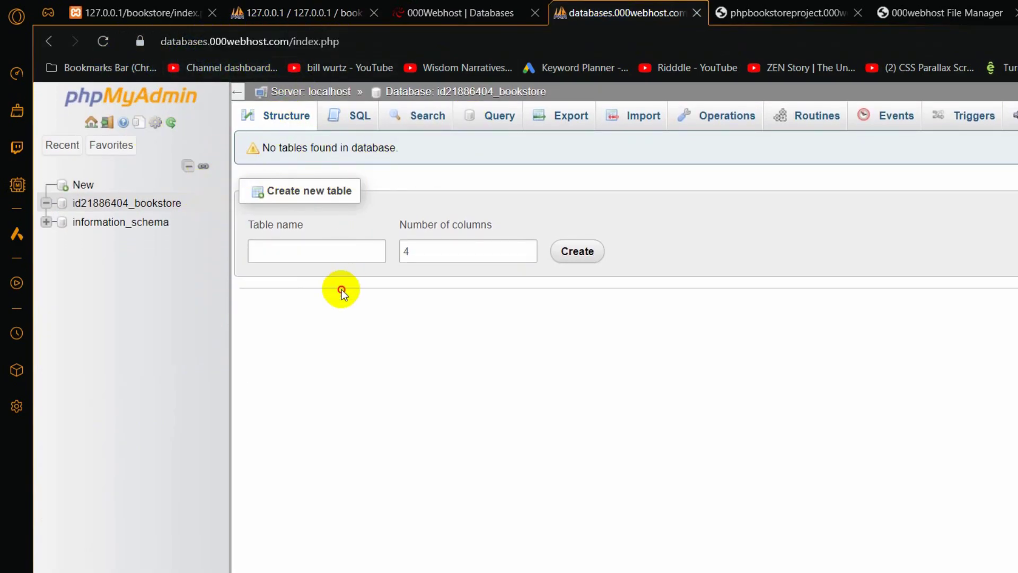
{"action": "left_click", "coordinate": [142, 206]}
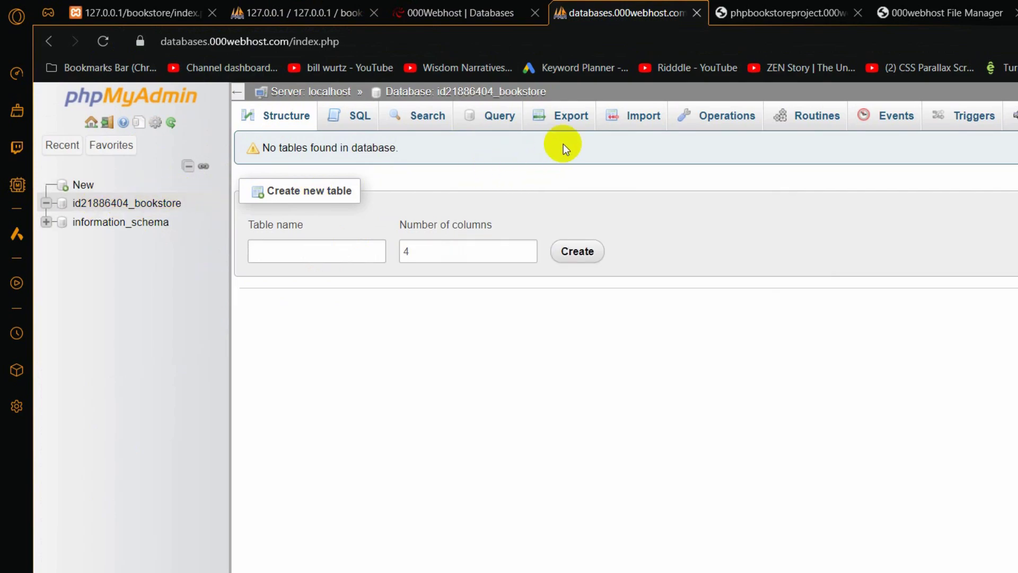
{"action": "left_click", "coordinate": [622, 116]}
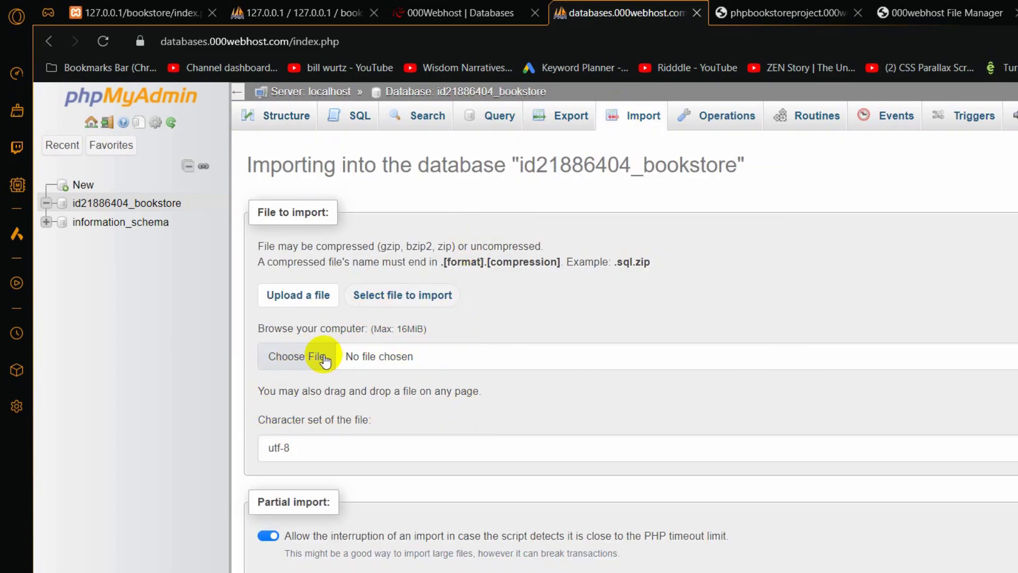
Import bookstore.sql from Downloads, then reload to show the book, cart, customer, order and users tables.
{"action": "left_click", "coordinate": [421, 361]}
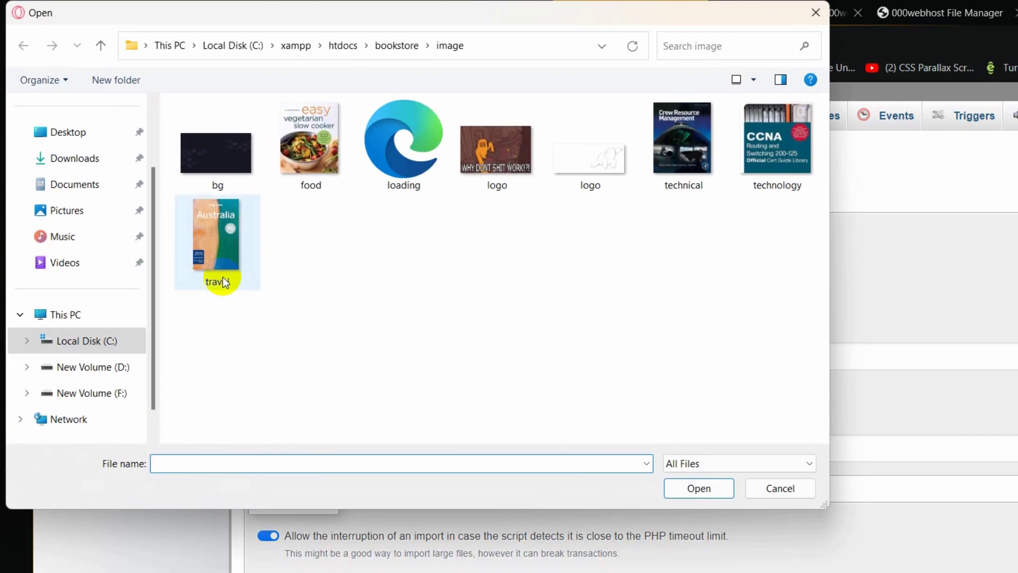
{"action": "left_click", "coordinate": [65, 159]}
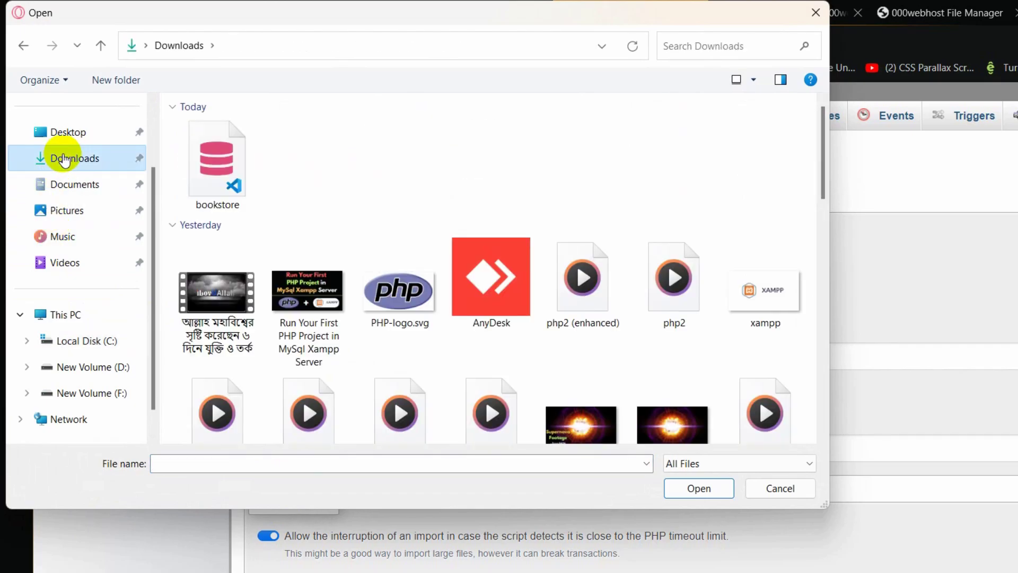
{"action": "left_click", "coordinate": [219, 169]}
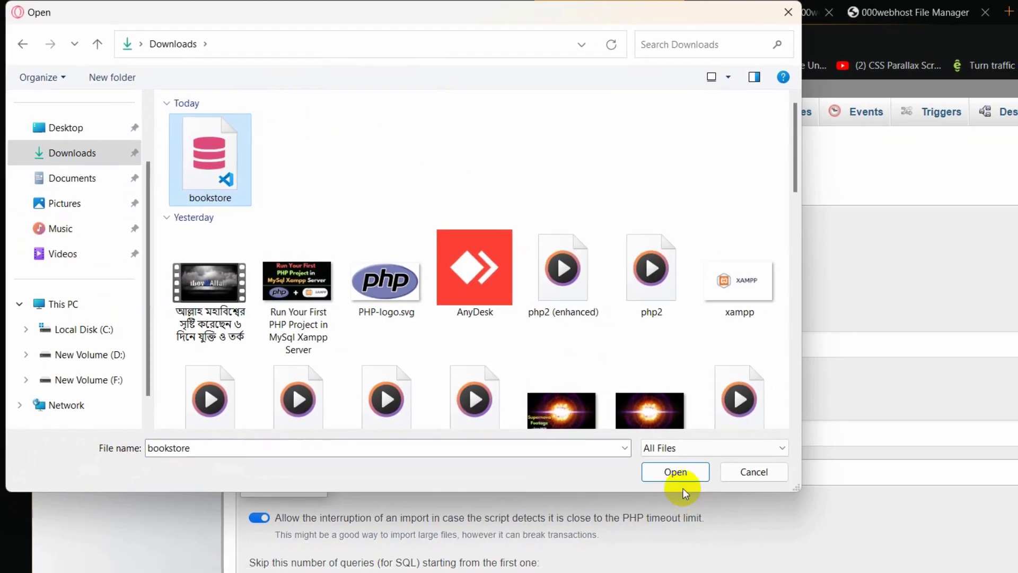
{"action": "left_click", "coordinate": [683, 491]}
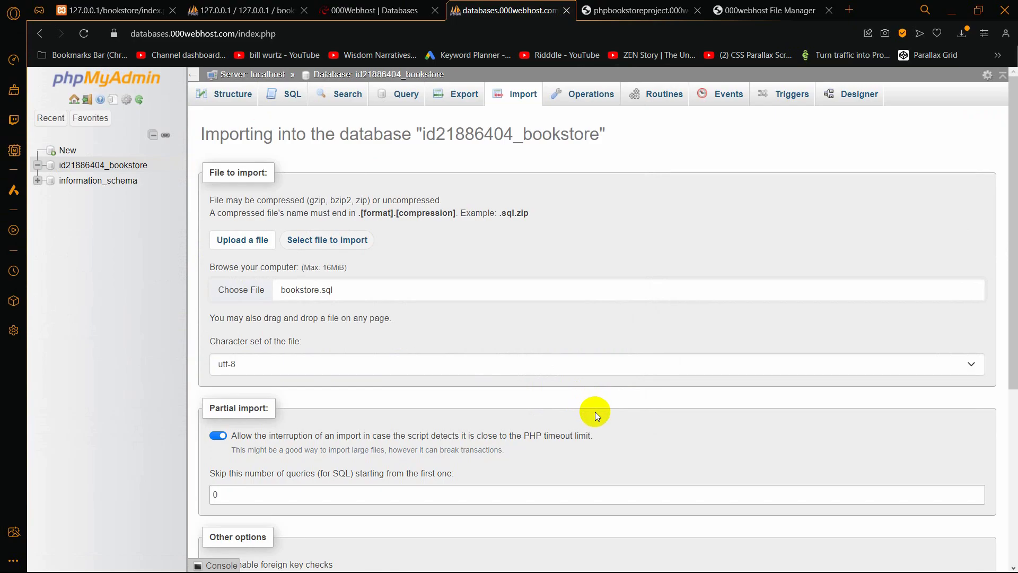
{"action": "scroll", "coordinate": [595, 411], "scroll_direction": "down", "scroll_amount": 5}
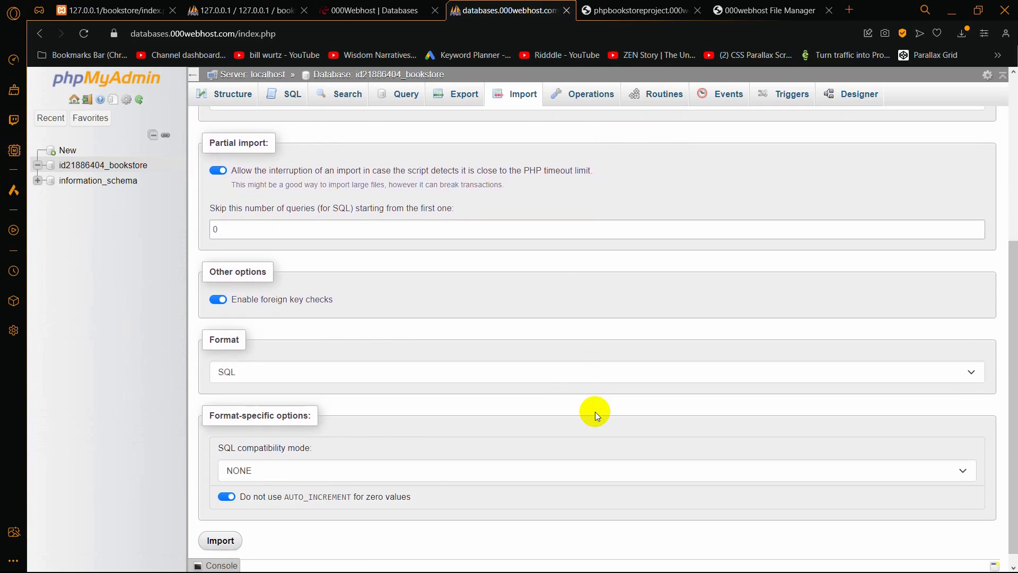
{"action": "left_click", "coordinate": [221, 528]}
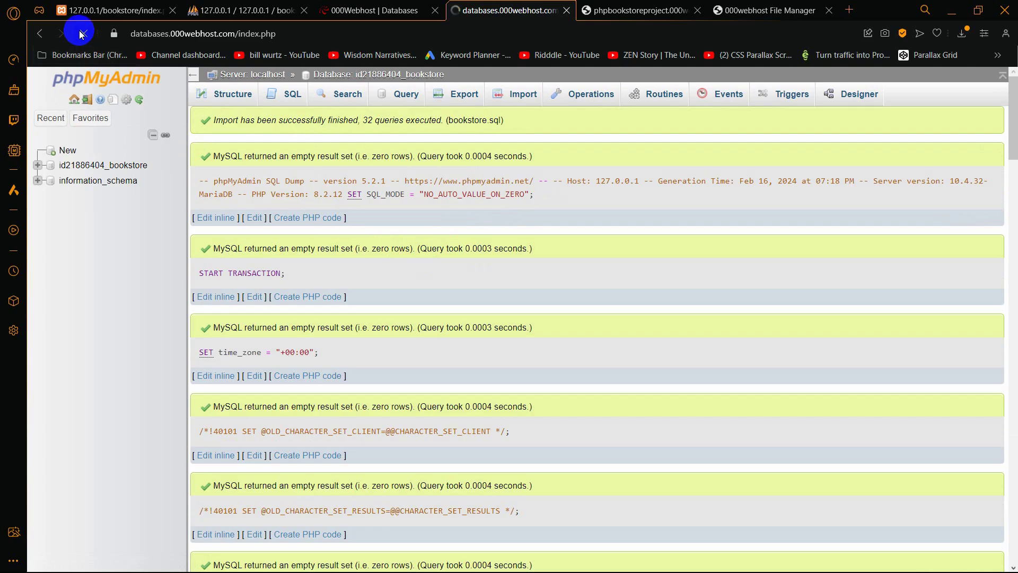
{"action": "left_click", "coordinate": [83, 33]}
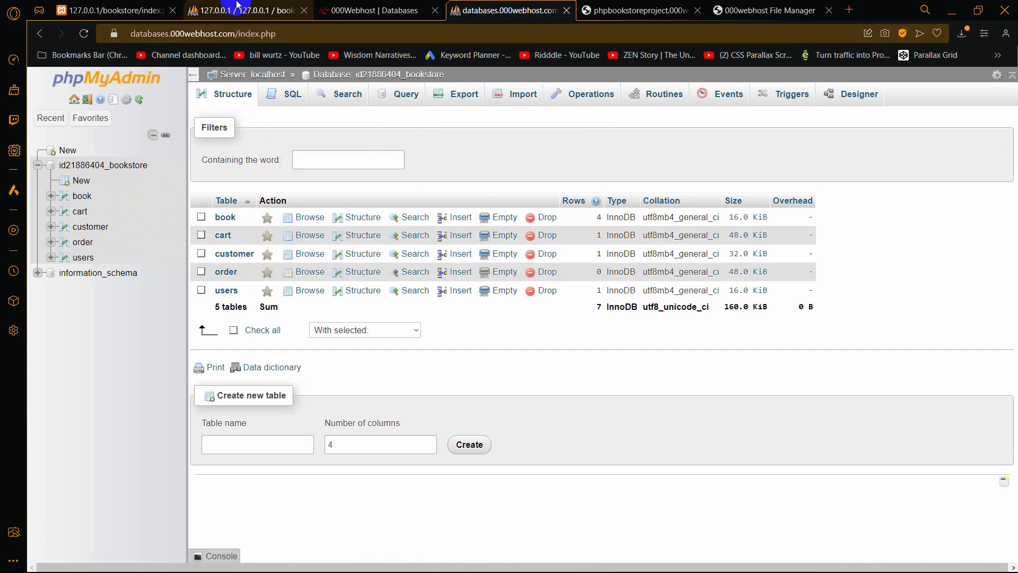
From the websites dashboard, go to phpbookstoreproject's settings and its Tools > File Manager.
{"action": "left_click", "coordinate": [393, 7]}
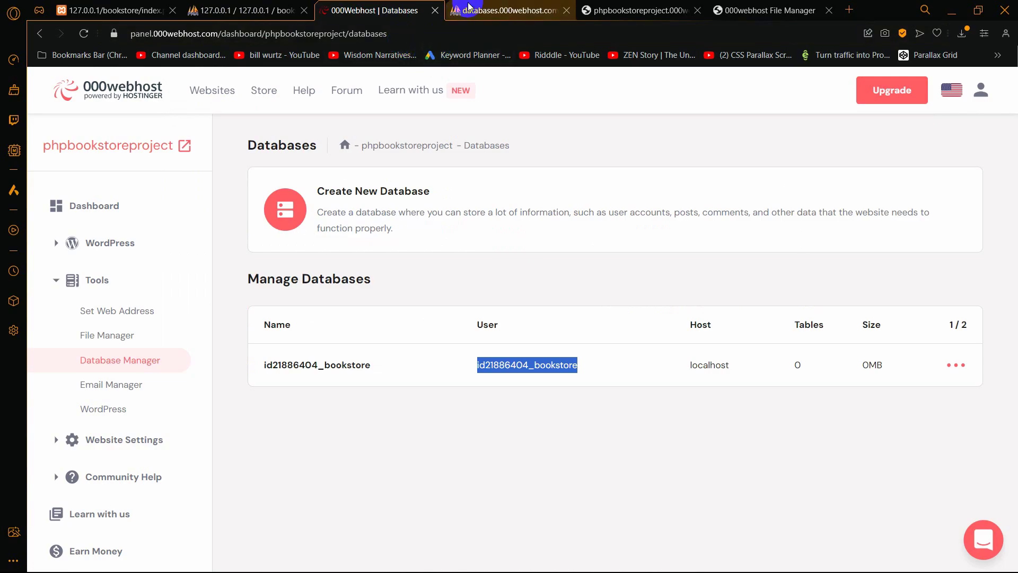
{"action": "left_click", "coordinate": [504, 10]}
{"action": "left_click", "coordinate": [345, 10]}
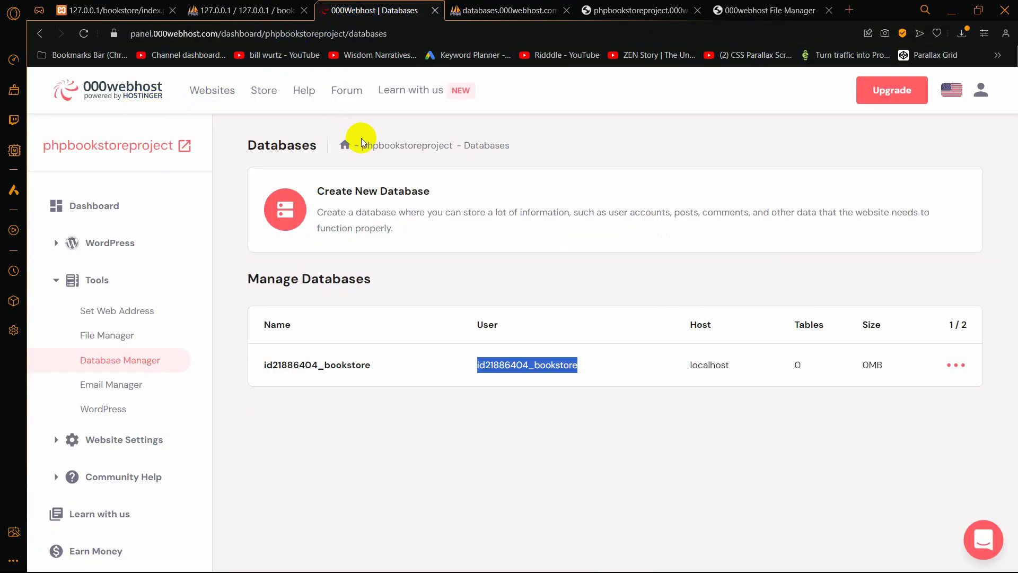
{"action": "left_click", "coordinate": [134, 100]}
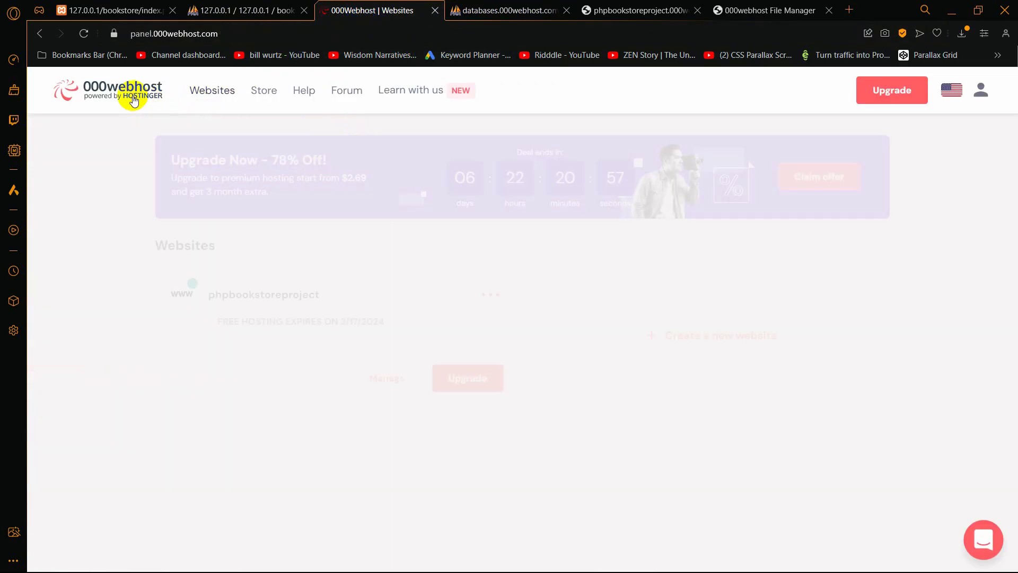
{"action": "left_click", "coordinate": [493, 294]}
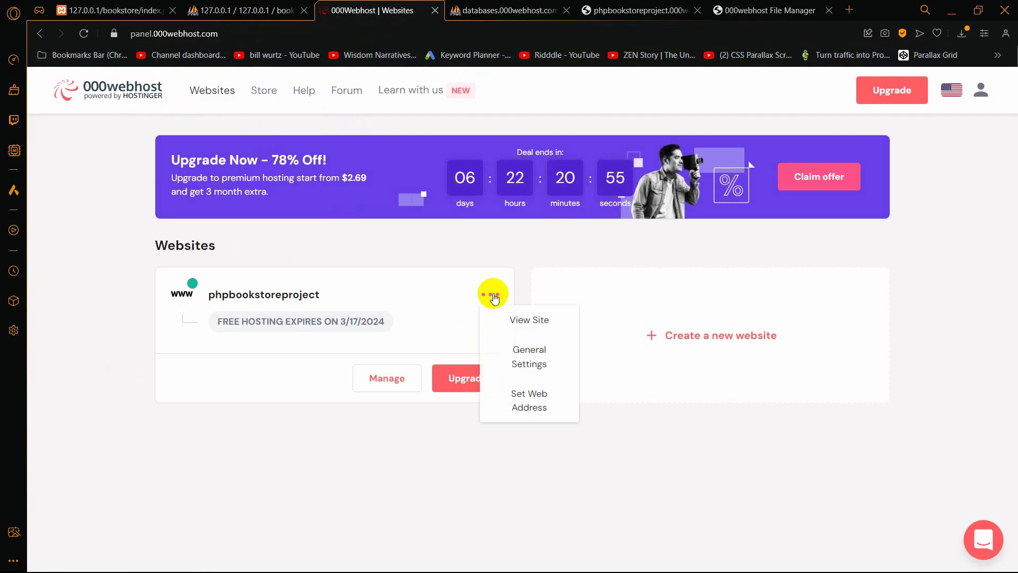
{"action": "left_click", "coordinate": [531, 363]}
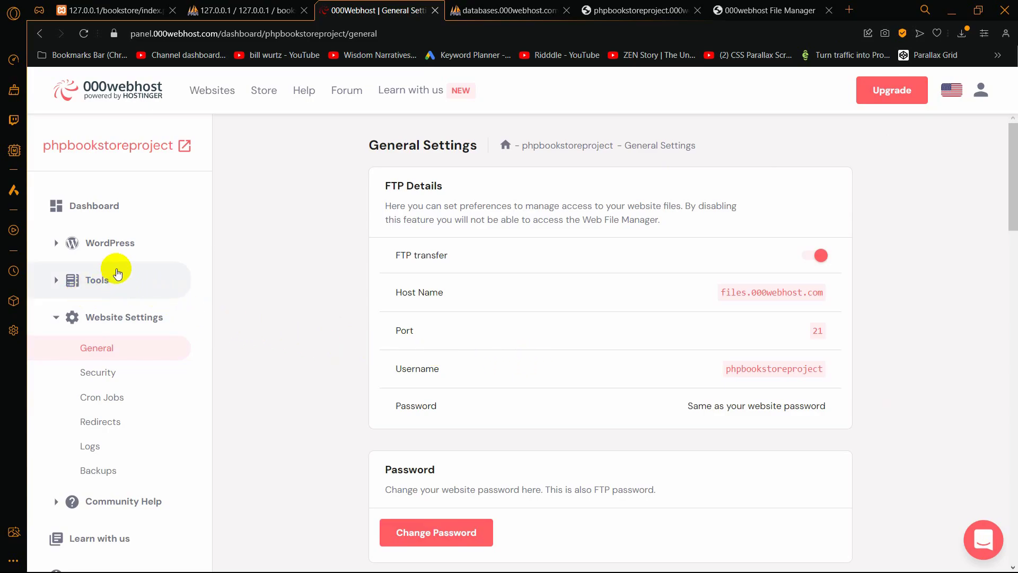
{"action": "left_click", "coordinate": [96, 279]}
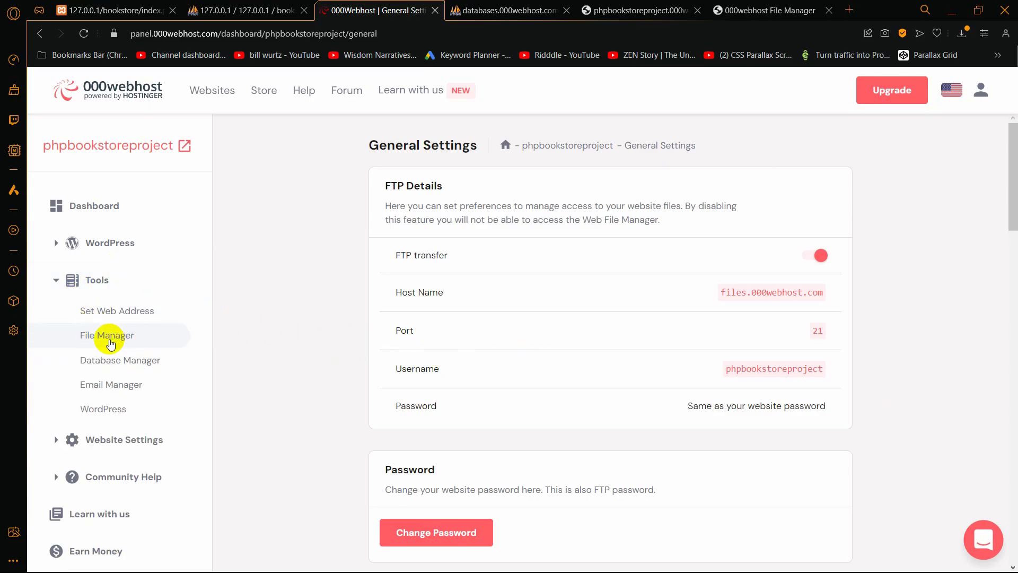
{"action": "left_click", "coordinate": [144, 339]}
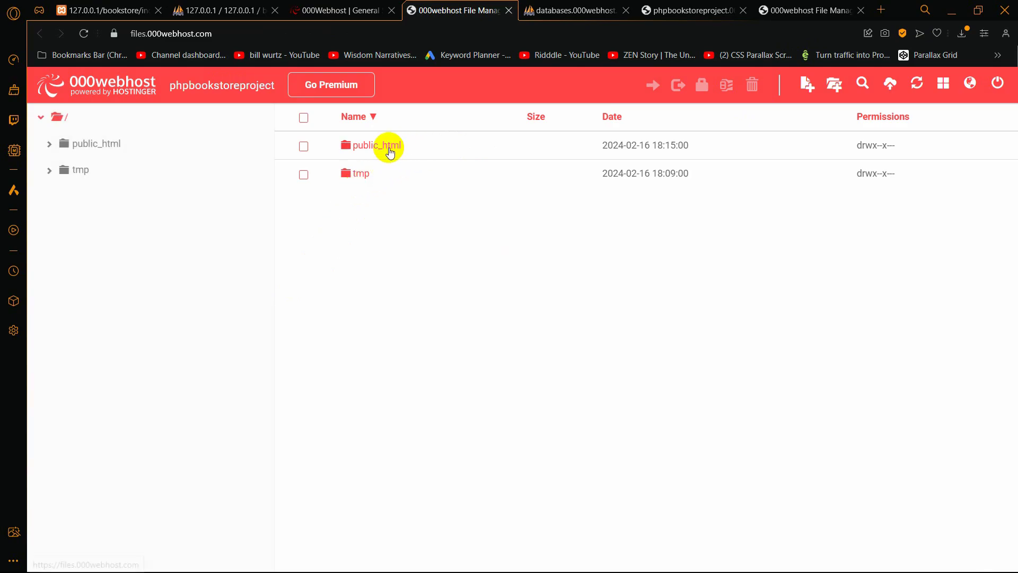
Open connectDB.php in public_html in the Edit file dialog.
{"action": "left_click", "coordinate": [389, 150]}
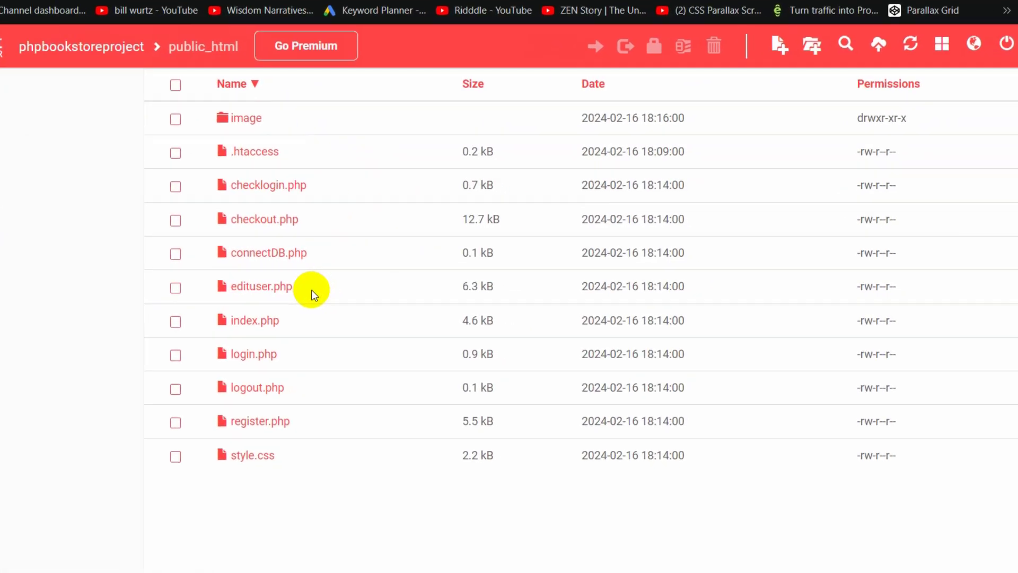
{"action": "left_click", "coordinate": [275, 257]}
{"action": "right_click", "coordinate": [275, 257]}
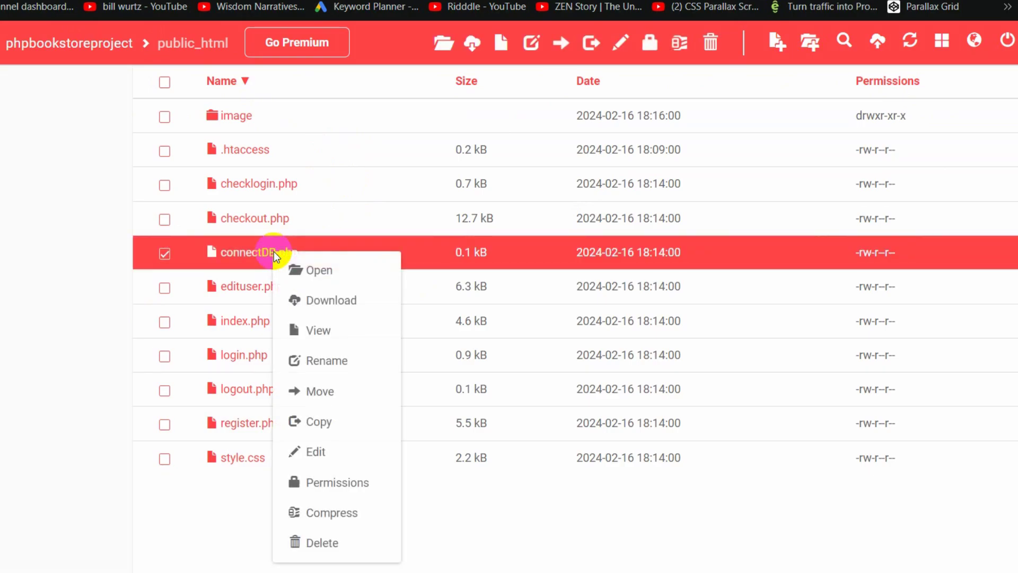
{"action": "left_click", "coordinate": [324, 453]}
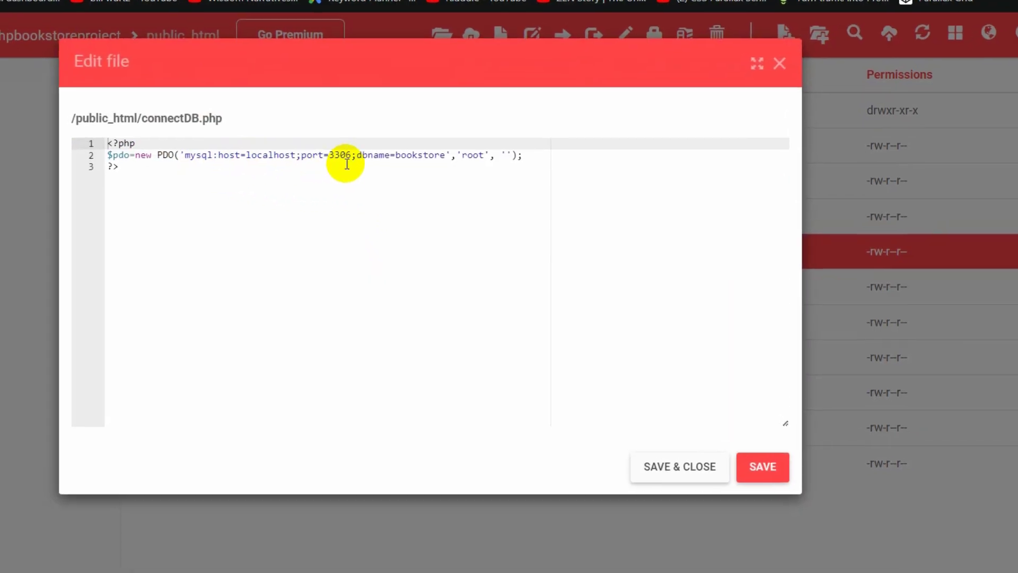
Replace dbname=bookstore with id21886404_bookstore, copied from phpMyAdmin.
{"action": "double_click", "coordinate": [391, 150]}
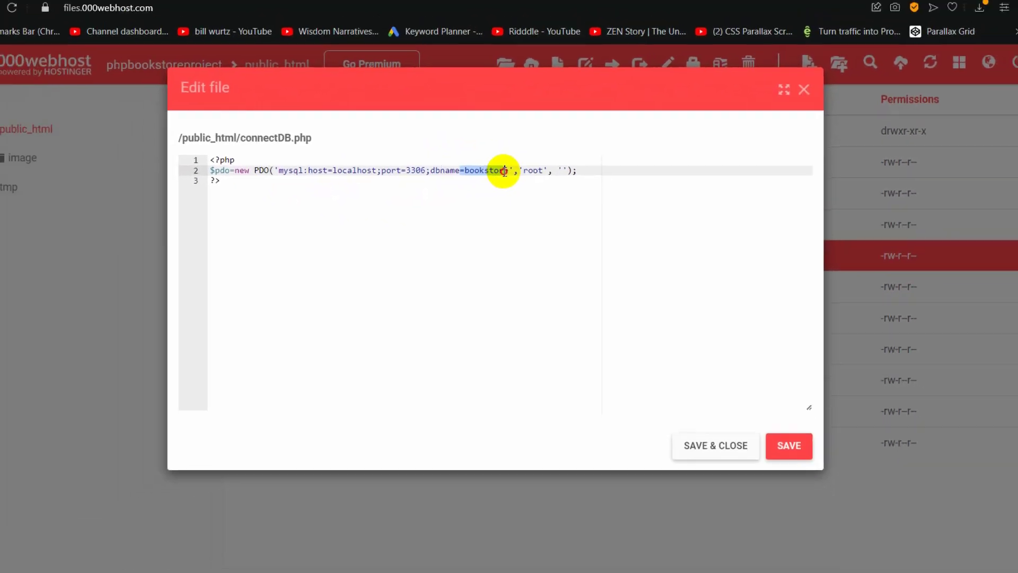
{"action": "left_click_drag", "start_coordinate": [535, 182], "coordinate": [503, 182]}
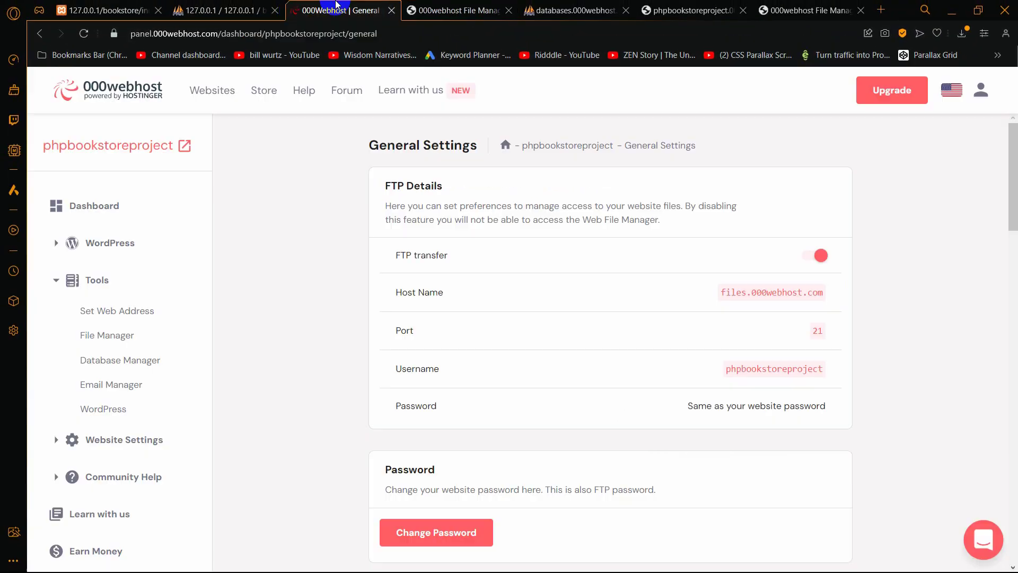
{"action": "left_click", "coordinate": [340, 10]}
{"action": "left_click", "coordinate": [528, 6]}
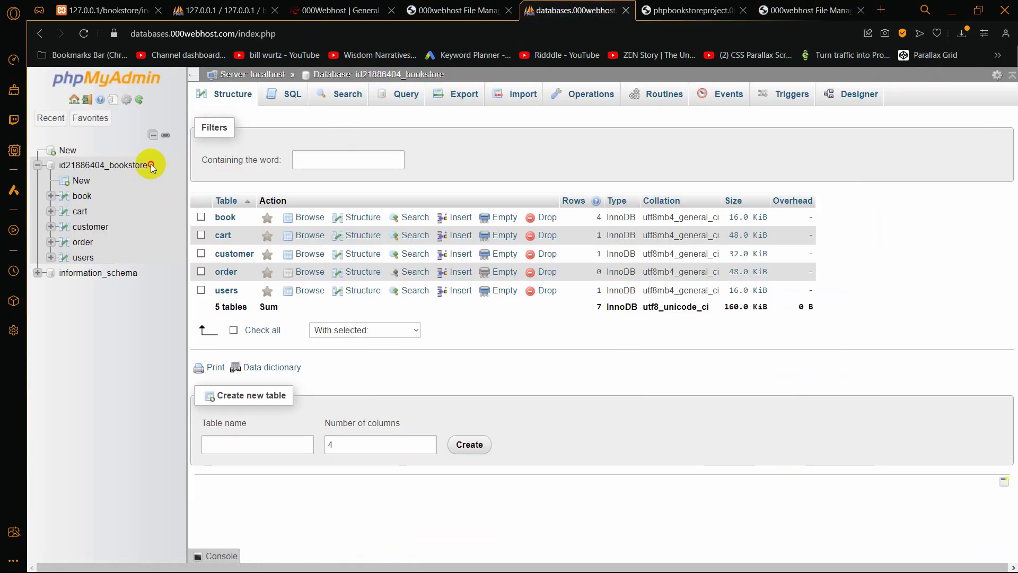
{"action": "left_click_drag", "start_coordinate": [152, 168], "coordinate": [59, 164]}
{"action": "key", "text": "ctrl+c"}
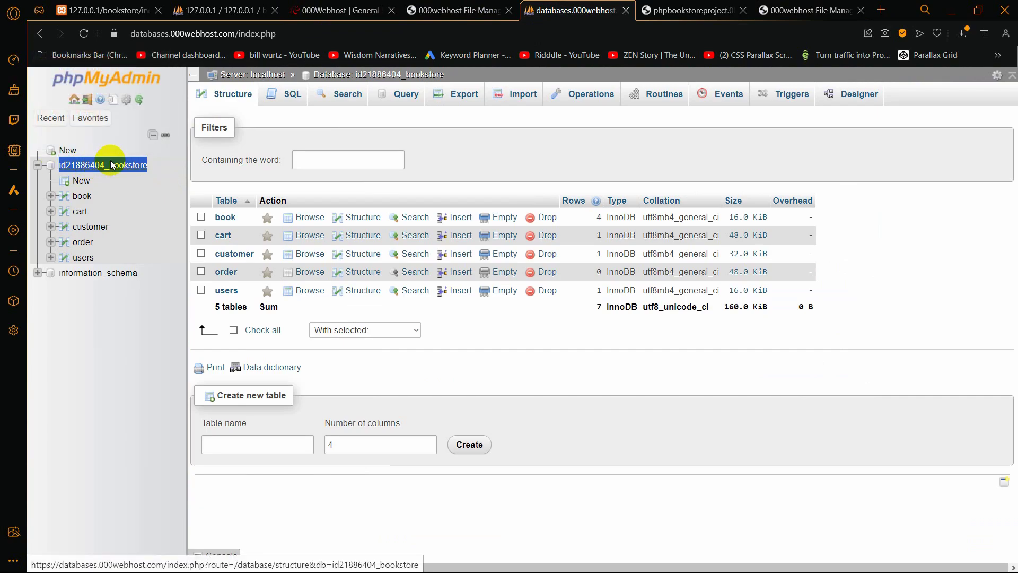
{"action": "left_click", "coordinate": [476, 6]}
{"action": "left_click", "coordinate": [570, 10]}
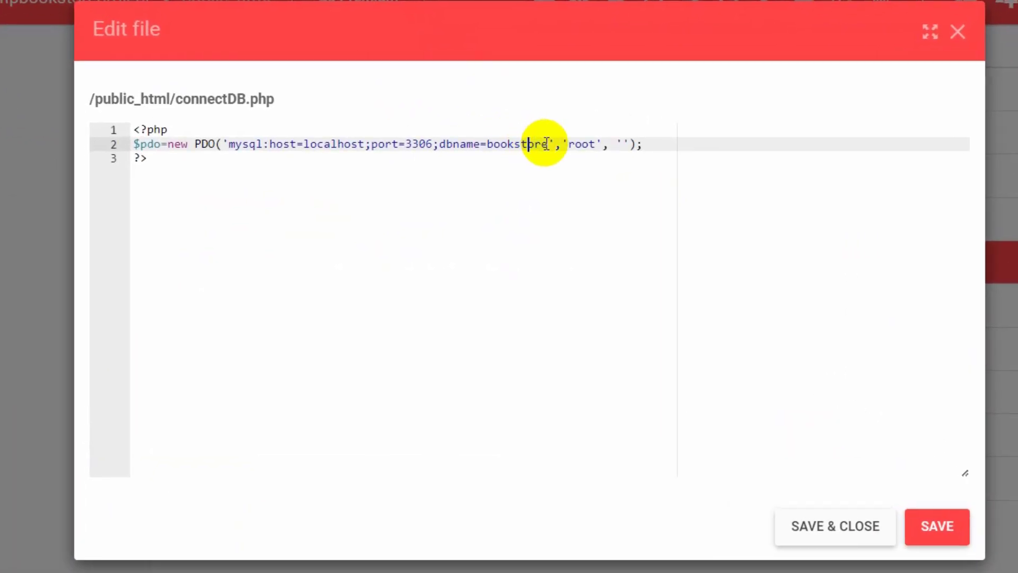
{"action": "left_click_drag", "start_coordinate": [546, 142], "coordinate": [498, 144]}
{"action": "key", "text": "BackSpace"}
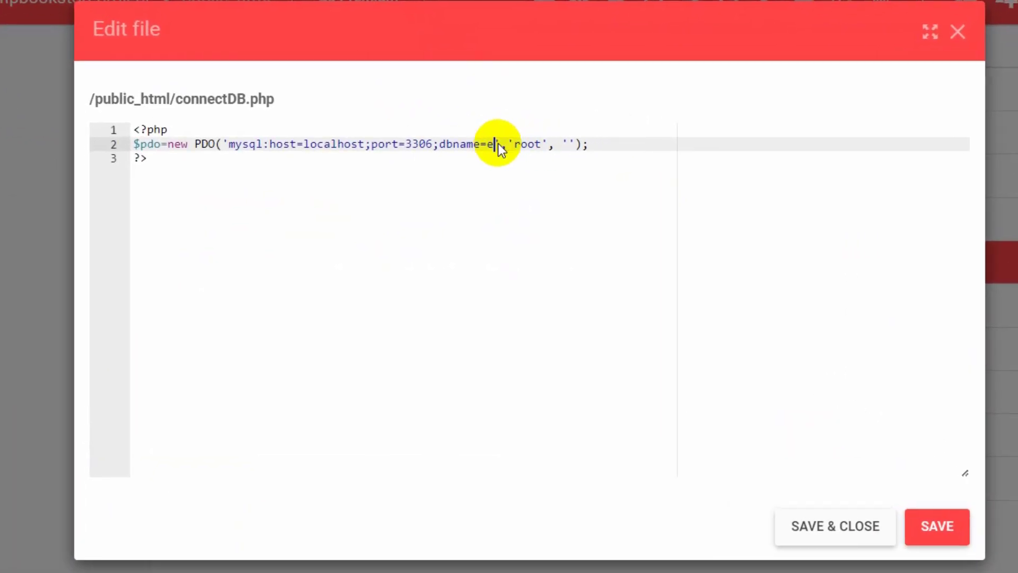
{"action": "key", "text": "ctrl+v"}
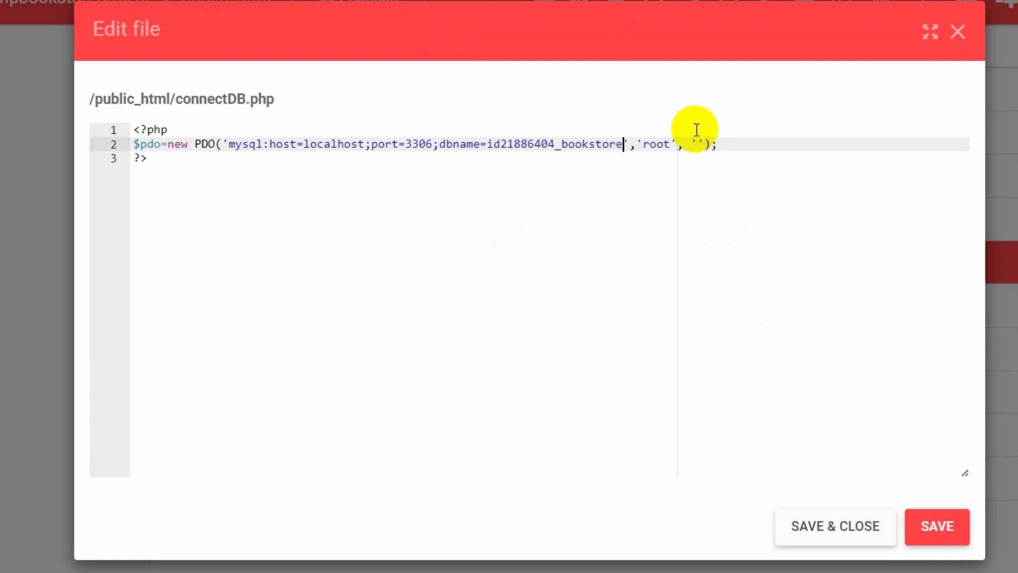
{"action": "left_click", "coordinate": [735, 138]}
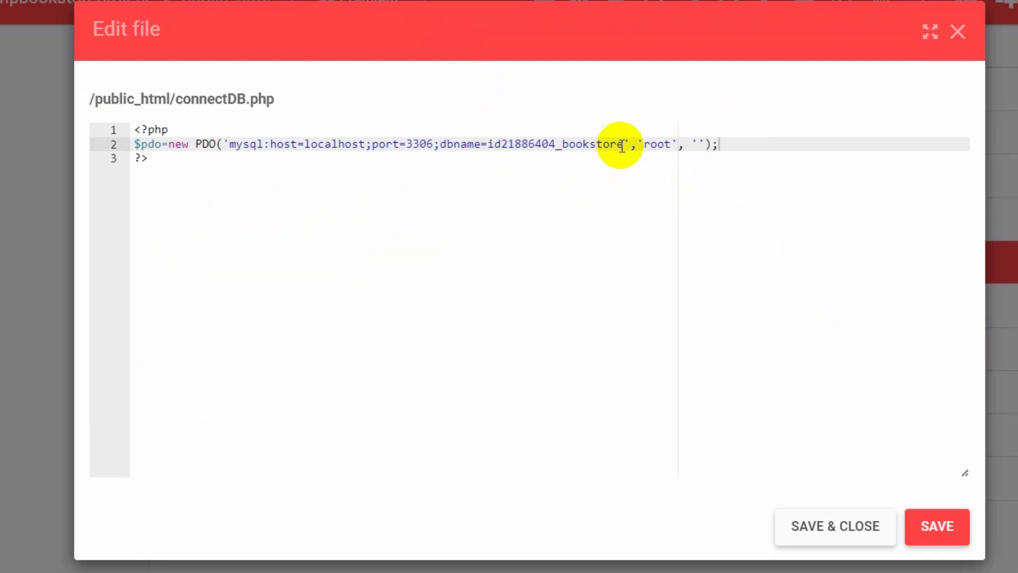
{"action": "left_click_drag", "start_coordinate": [619, 146], "coordinate": [486, 147]}
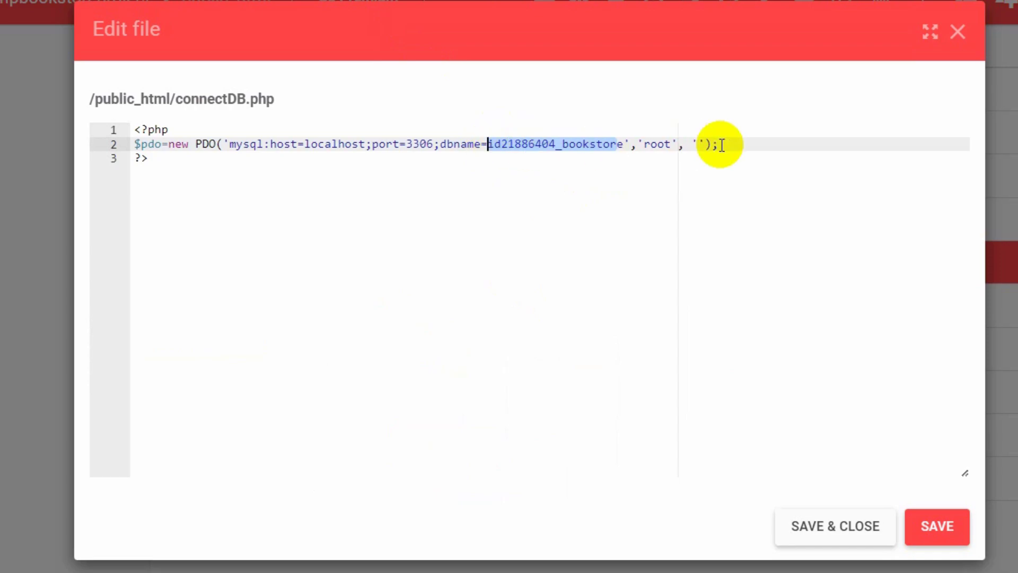
Replace the username root with the hosted database's username.
{"action": "left_click", "coordinate": [696, 144]}
{"action": "double_click", "coordinate": [657, 145]}
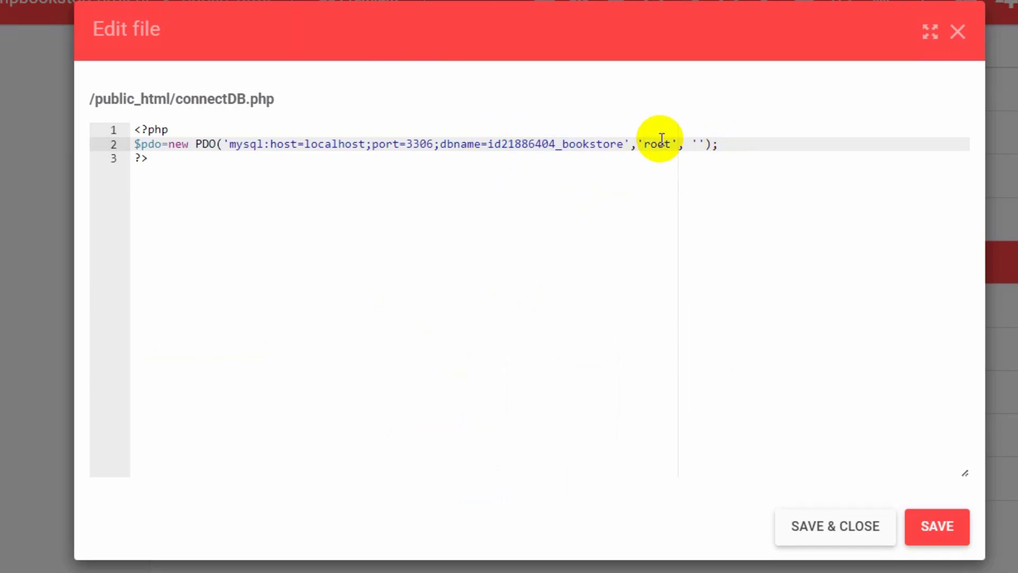
{"action": "left_click", "coordinate": [667, 145]}
{"action": "double_click", "coordinate": [647, 144]}
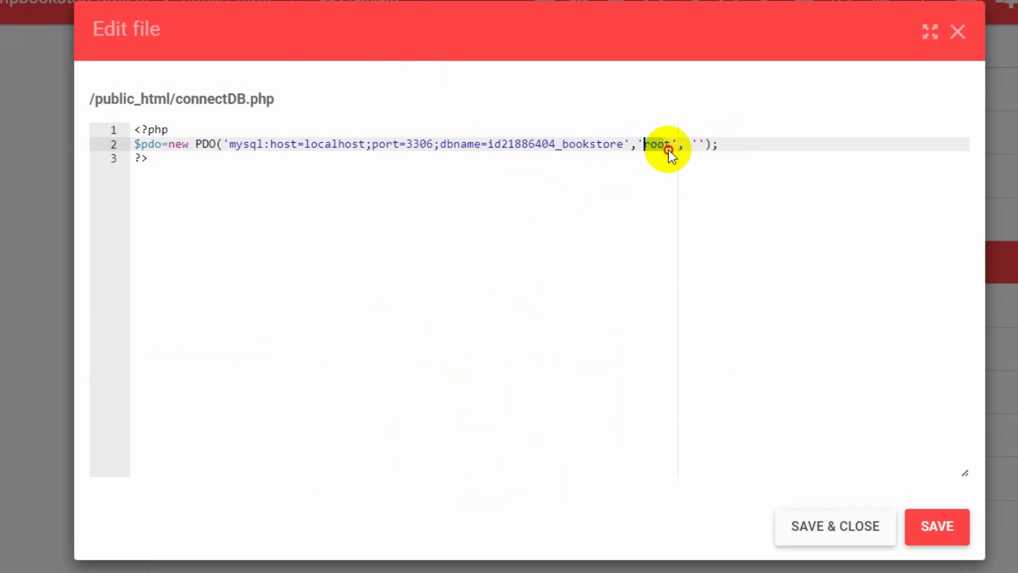
{"action": "left_click", "coordinate": [704, 145]}
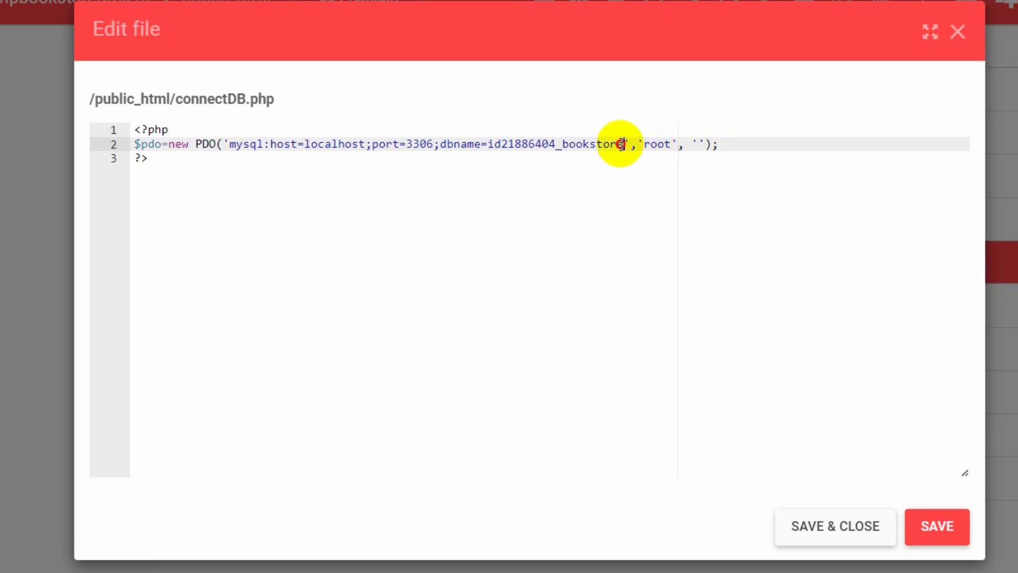
{"action": "left_click_drag", "start_coordinate": [622, 144], "coordinate": [518, 137]}
{"action": "double_click", "coordinate": [657, 144]}
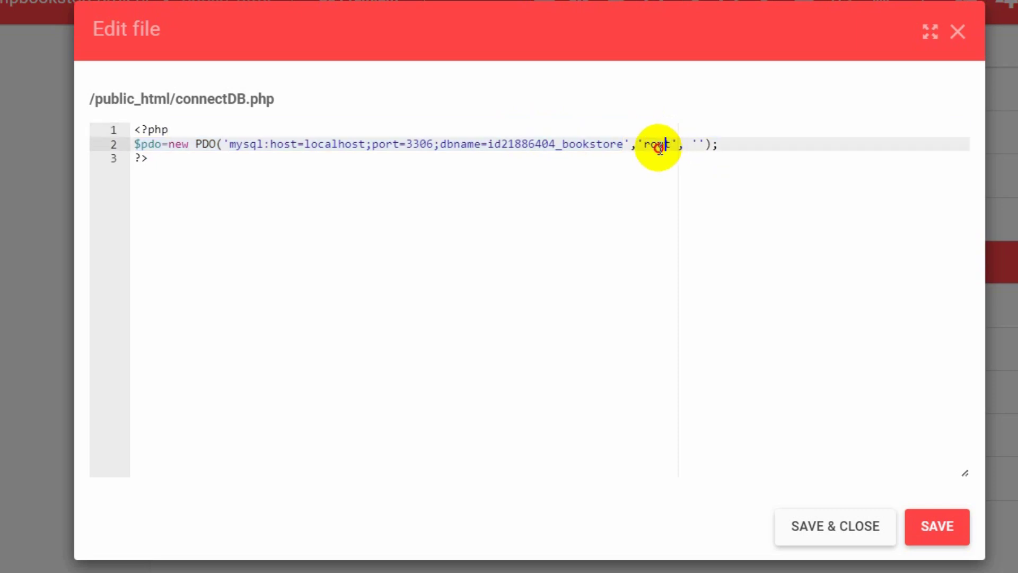
{"action": "type", "text": "t"}
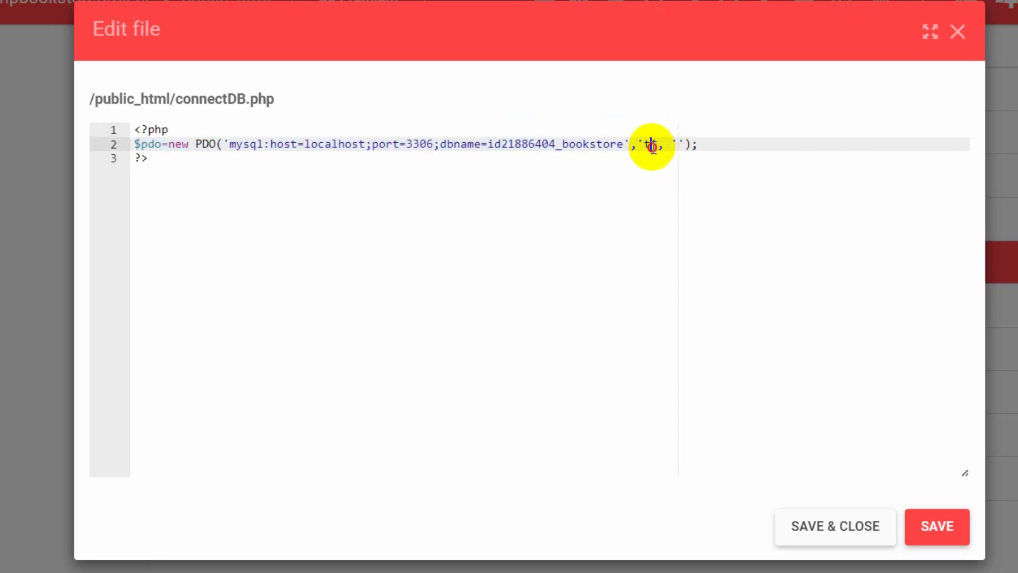
{"action": "key", "text": "BackSpace"}
{"action": "type", "text": "id21886404_bookstore"}
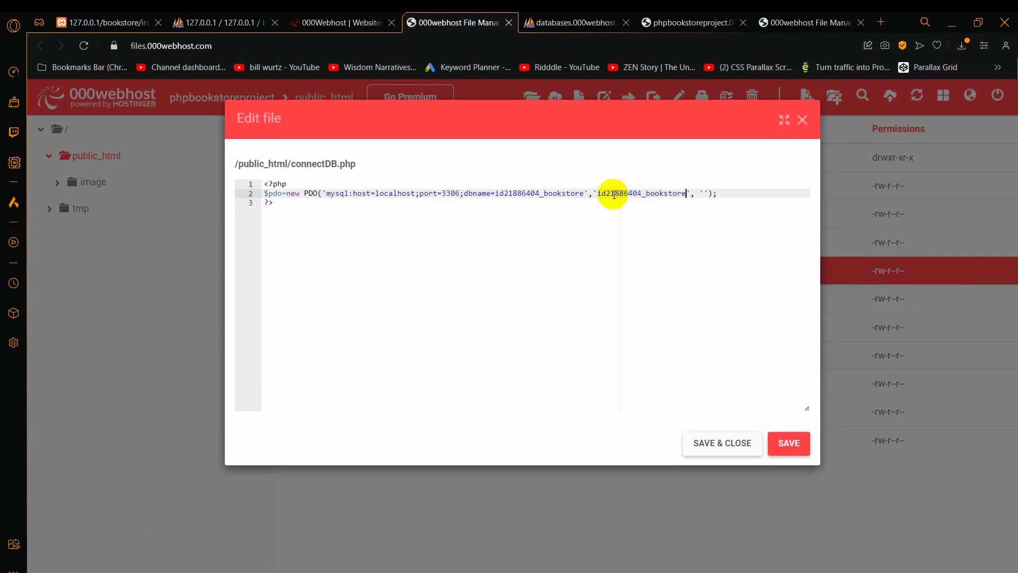
{"action": "left_click_drag", "start_coordinate": [641, 194], "coordinate": [628, 194]}
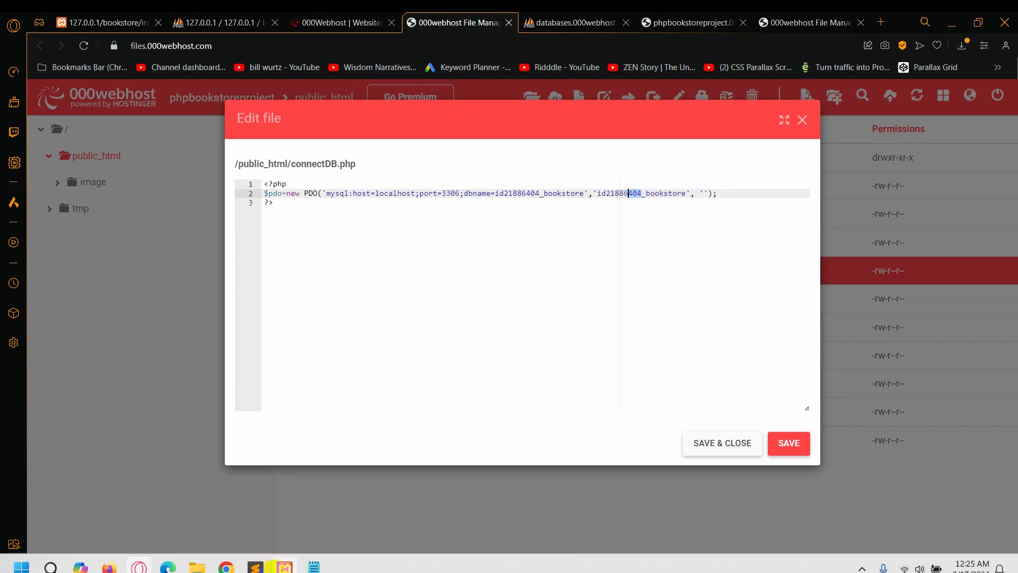
Paste the hosted database password into the empty password argument.
{"action": "left_click", "coordinate": [311, 562]}
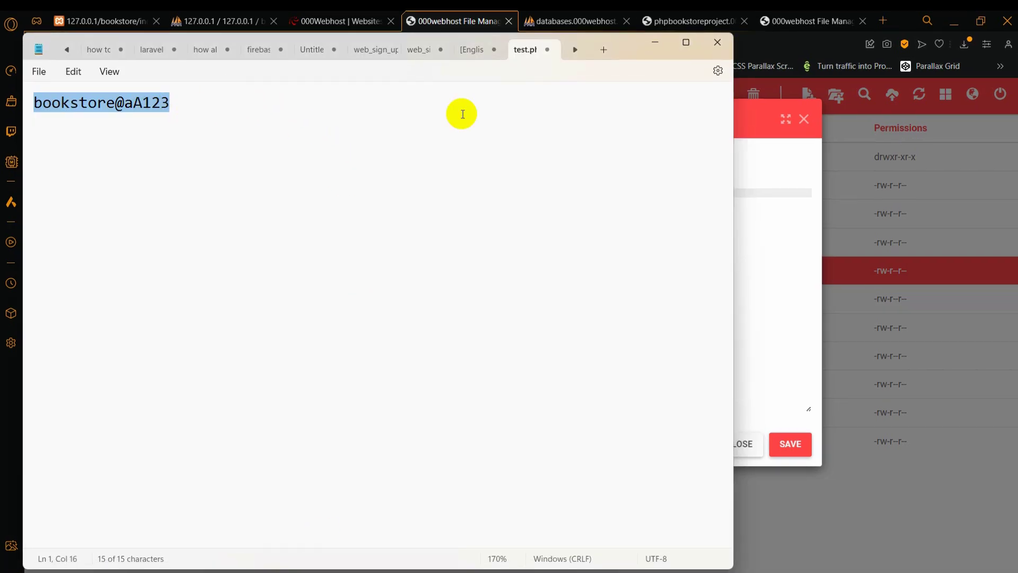
{"action": "left_click", "coordinate": [745, 234]}
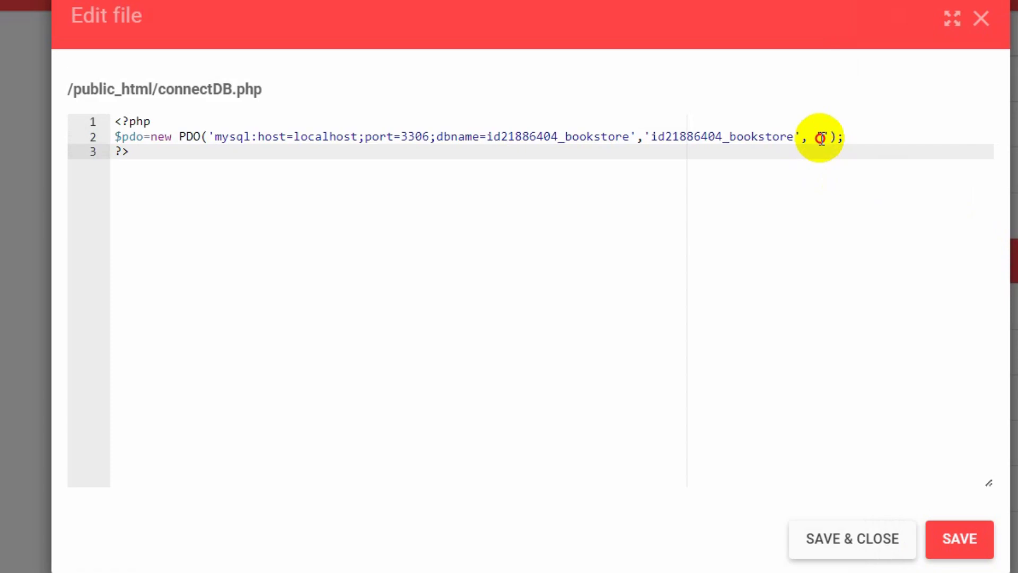
{"action": "left_click", "coordinate": [821, 138]}
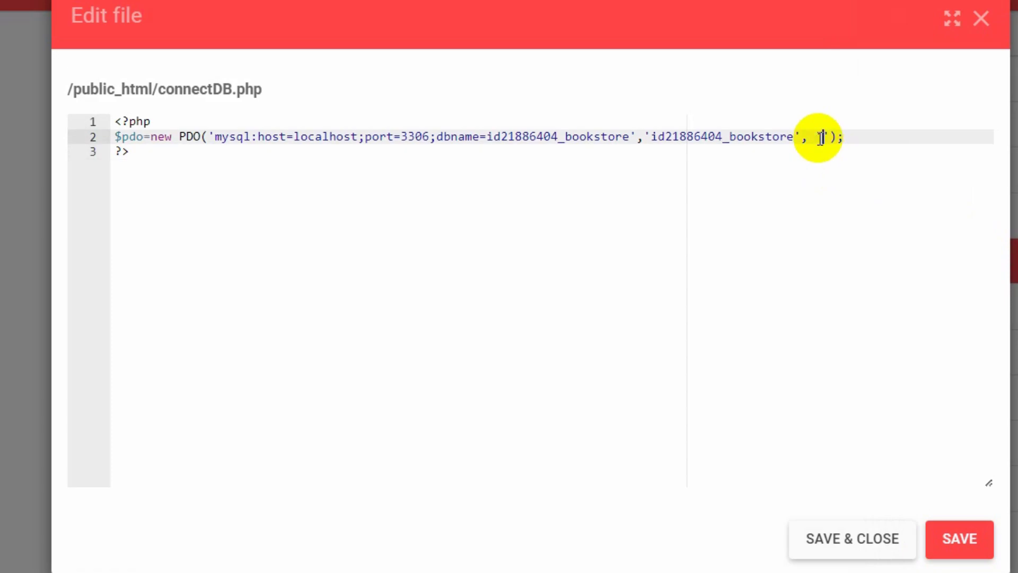
{"action": "left_click_drag", "start_coordinate": [812, 137], "coordinate": [947, 136]}
{"action": "left_click", "coordinate": [949, 137]}
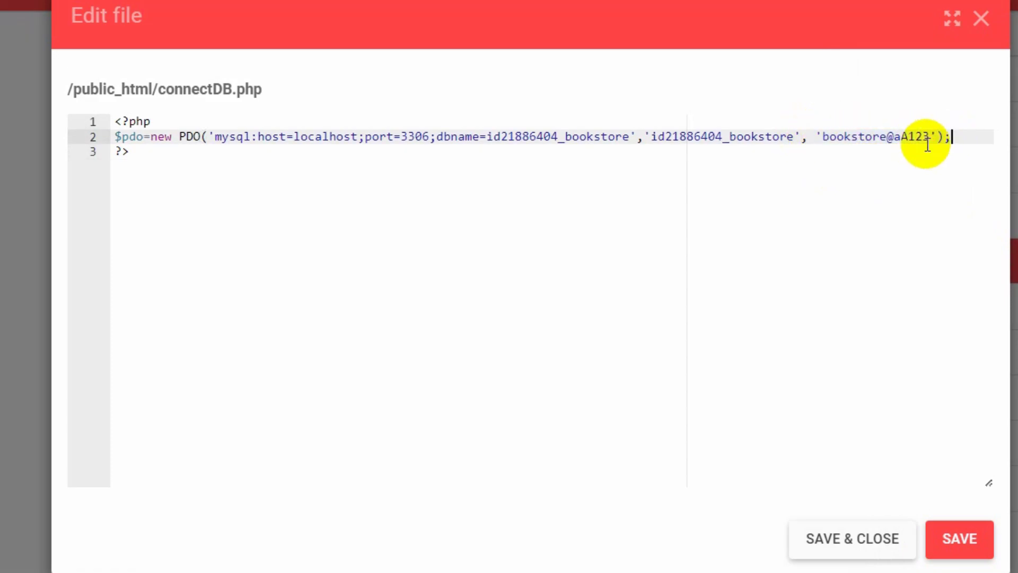
Save and close connectDB.php, then open index.php for editing.
{"action": "left_click", "coordinate": [862, 548]}
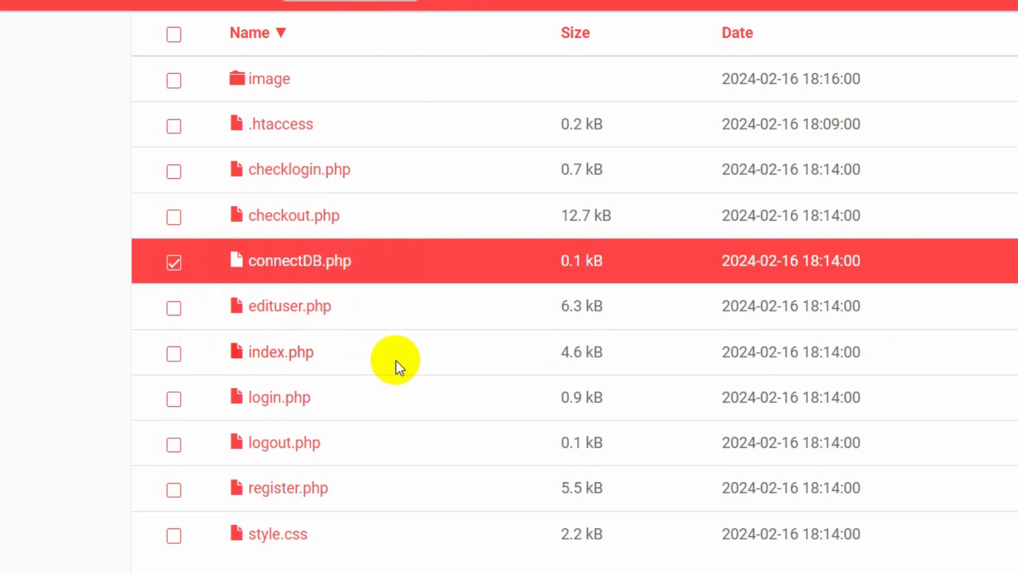
{"action": "left_click", "coordinate": [343, 356]}
{"action": "right_click", "coordinate": [344, 358]}
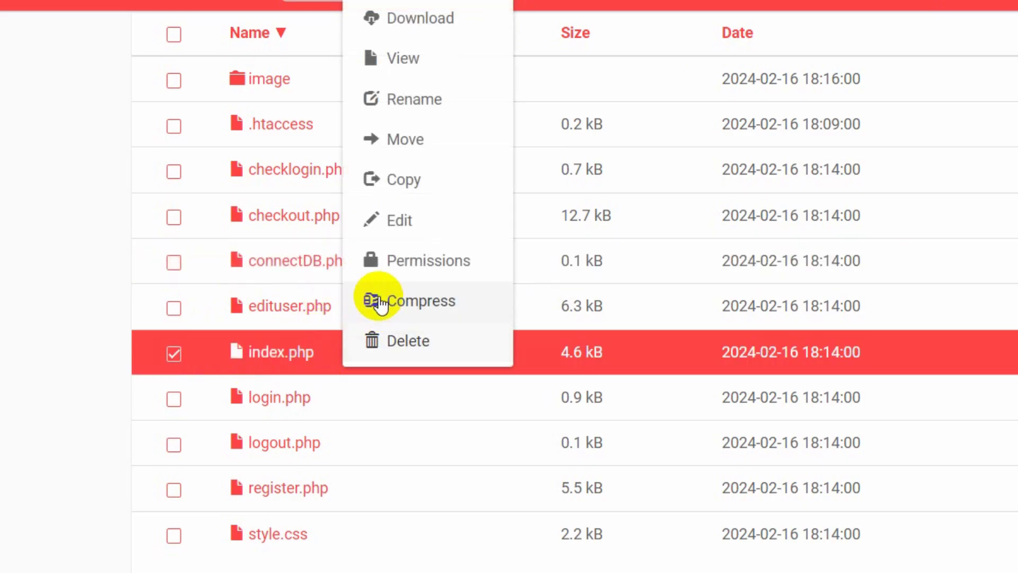
{"action": "left_click", "coordinate": [425, 225]}
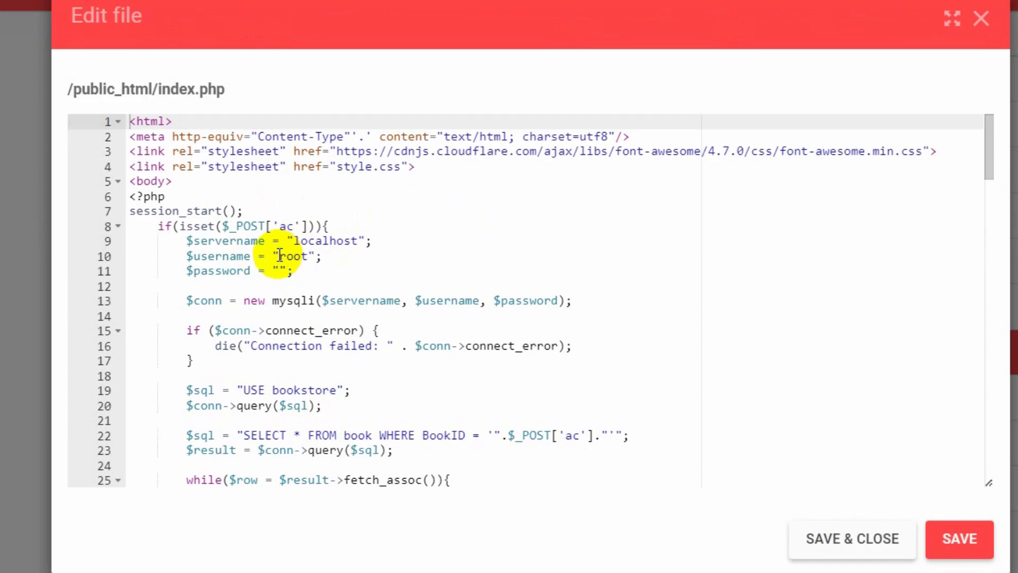
Replace root on line 10 of index.php with the hosted database username.
{"action": "left_click", "coordinate": [298, 256]}
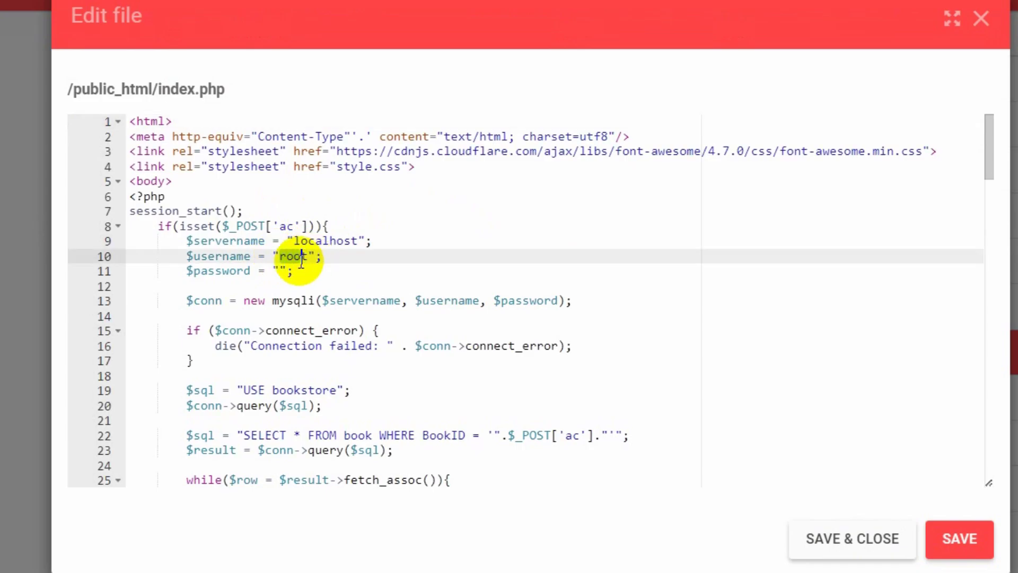
{"action": "left_click", "coordinate": [291, 271]}
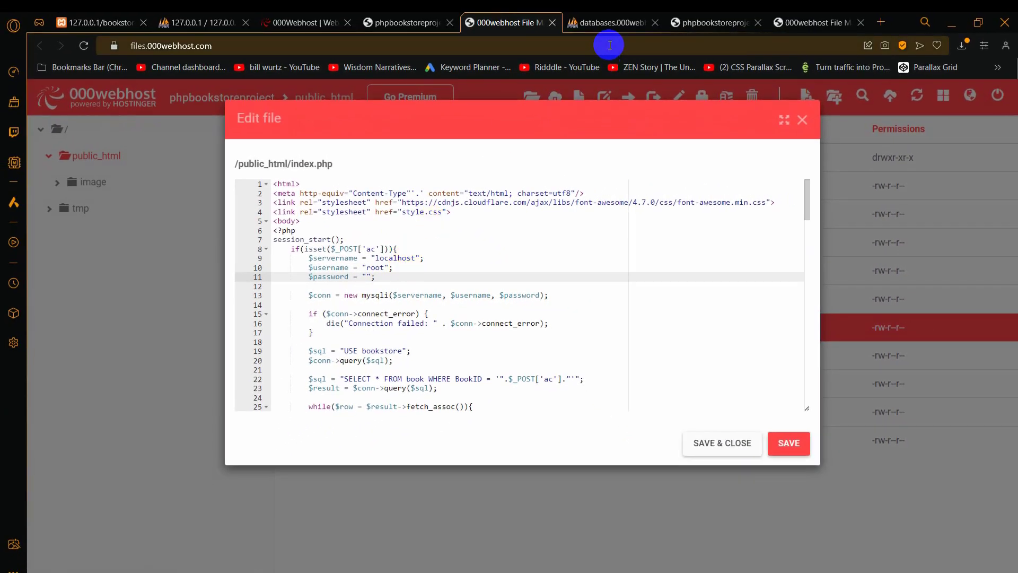
{"action": "left_click", "coordinate": [613, 31]}
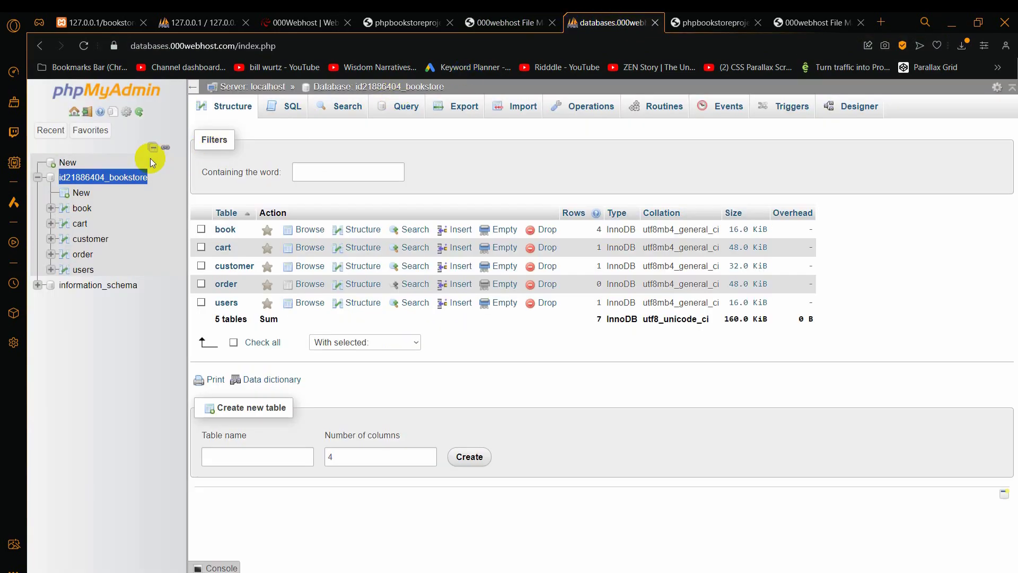
{"action": "double_click", "coordinate": [128, 181]}
{"action": "key", "text": "ctrl+c"}
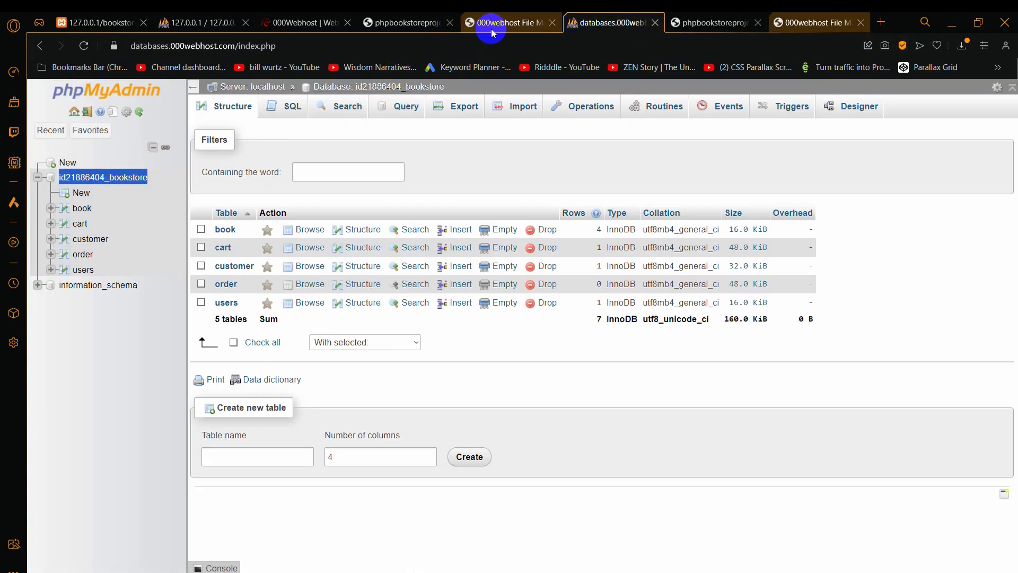
{"action": "left_click", "coordinate": [480, 24]}
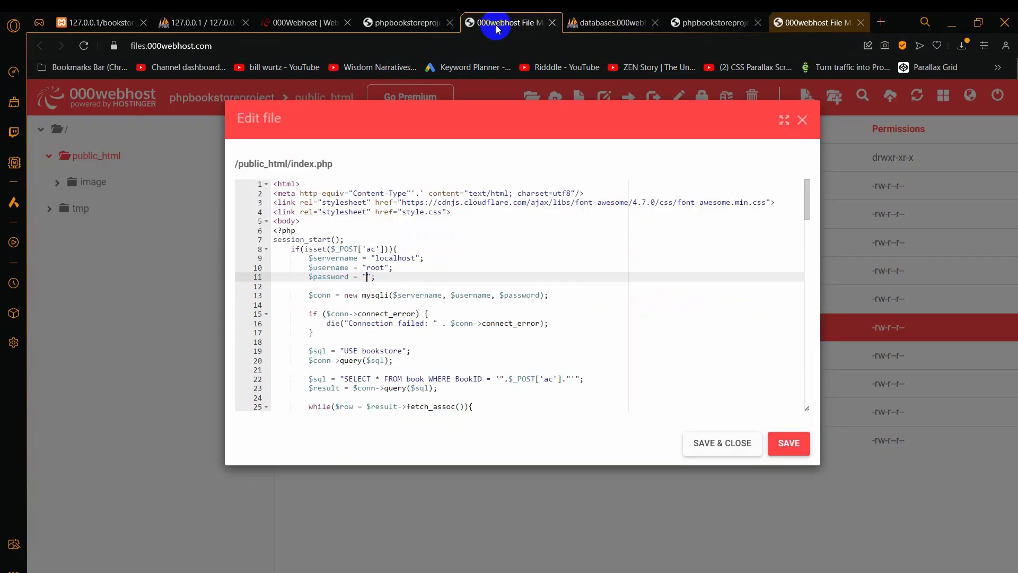
{"action": "double_click", "coordinate": [374, 267]}
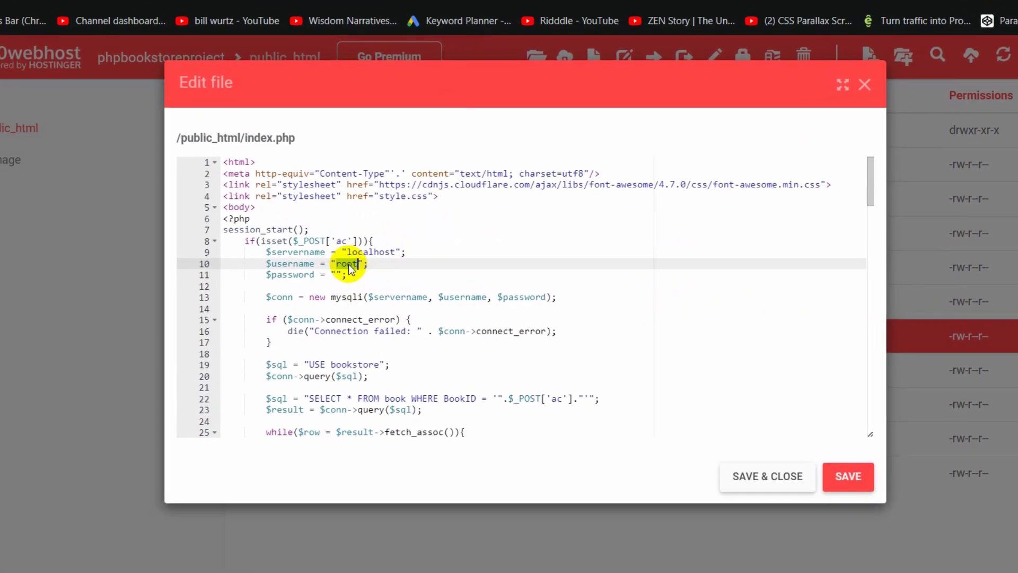
{"action": "key", "text": "ctrl+v"}
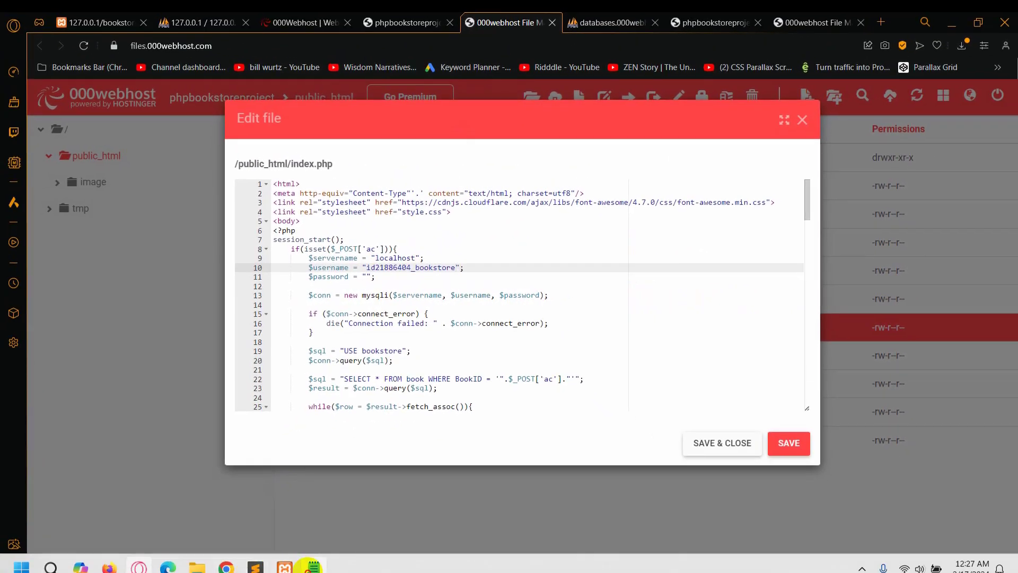
Paste the database password into line 11 and save index.php.
{"action": "left_click", "coordinate": [312, 565]}
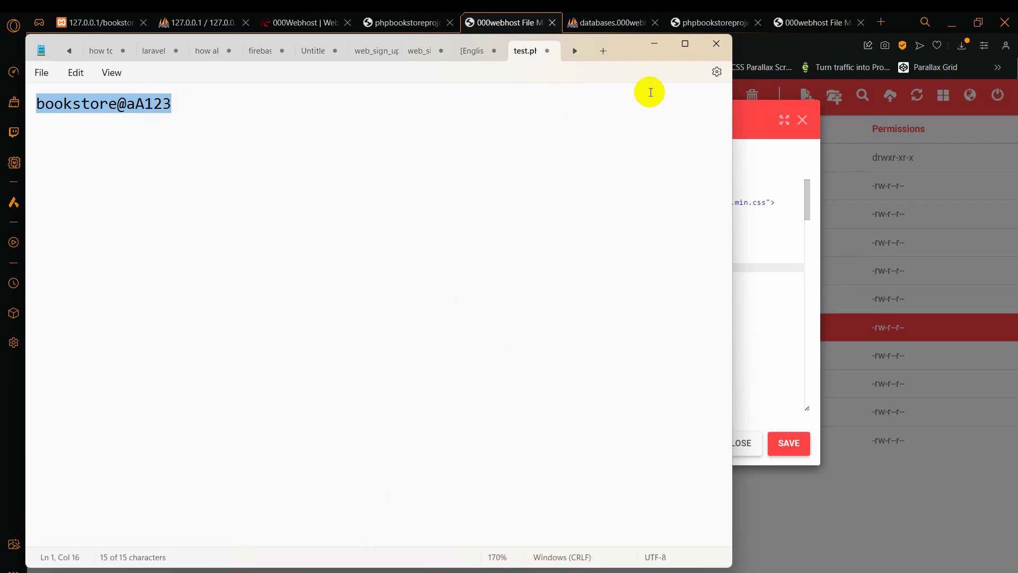
{"action": "left_click", "coordinate": [654, 43]}
{"action": "left_click", "coordinate": [366, 277]}
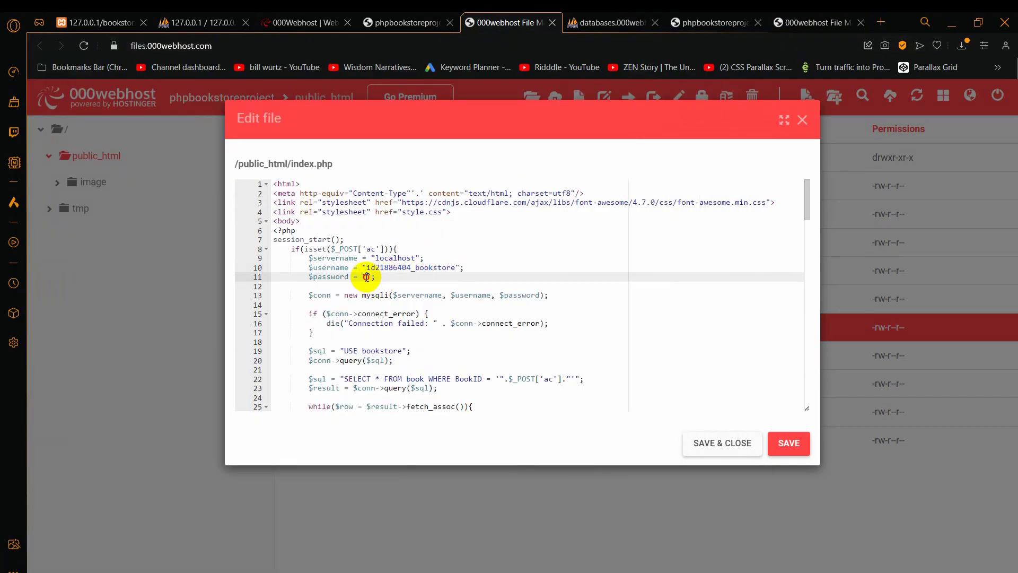
{"action": "key", "text": "ctrl+v"}
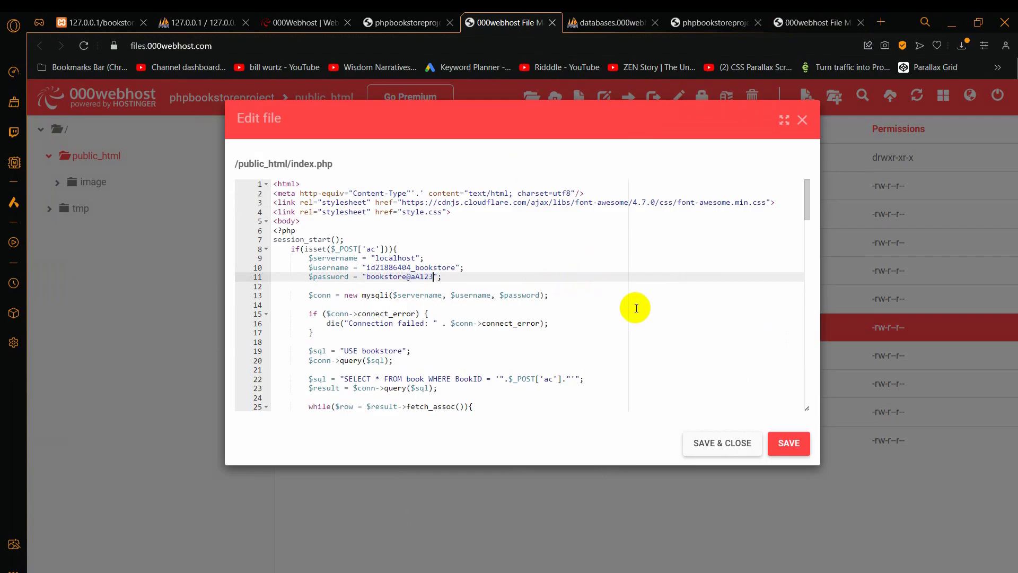
{"action": "left_click", "coordinate": [730, 446]}
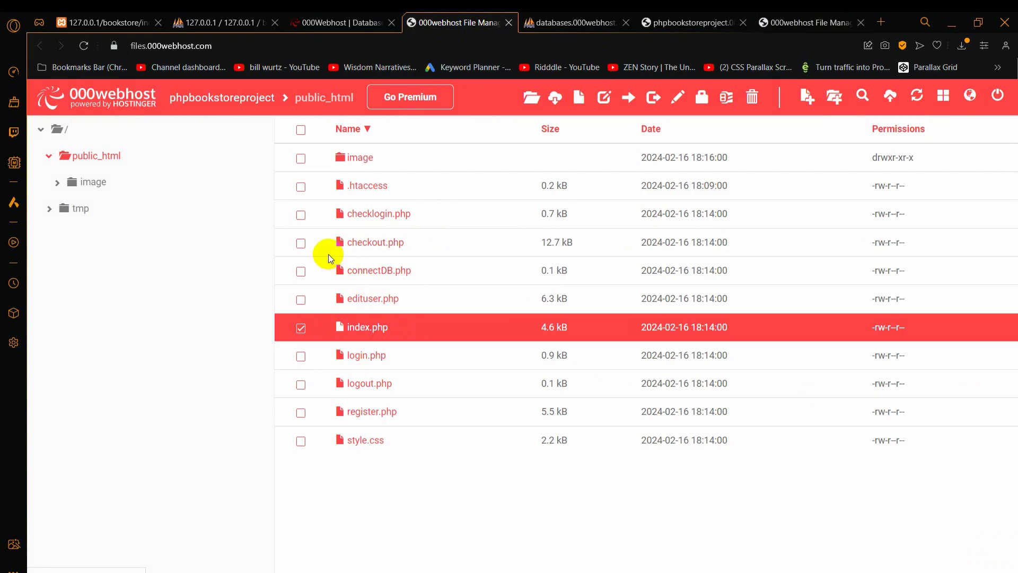
Return to the 000webhost dashboard home with the phpbookstoreproject site card.
{"action": "left_click", "coordinate": [316, 22]}
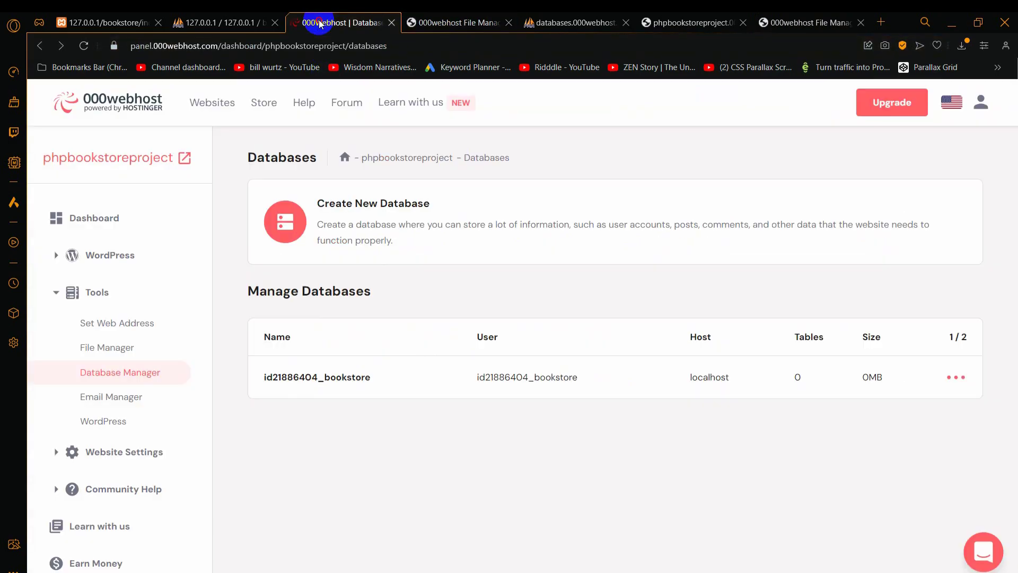
{"action": "left_click", "coordinate": [94, 104]}
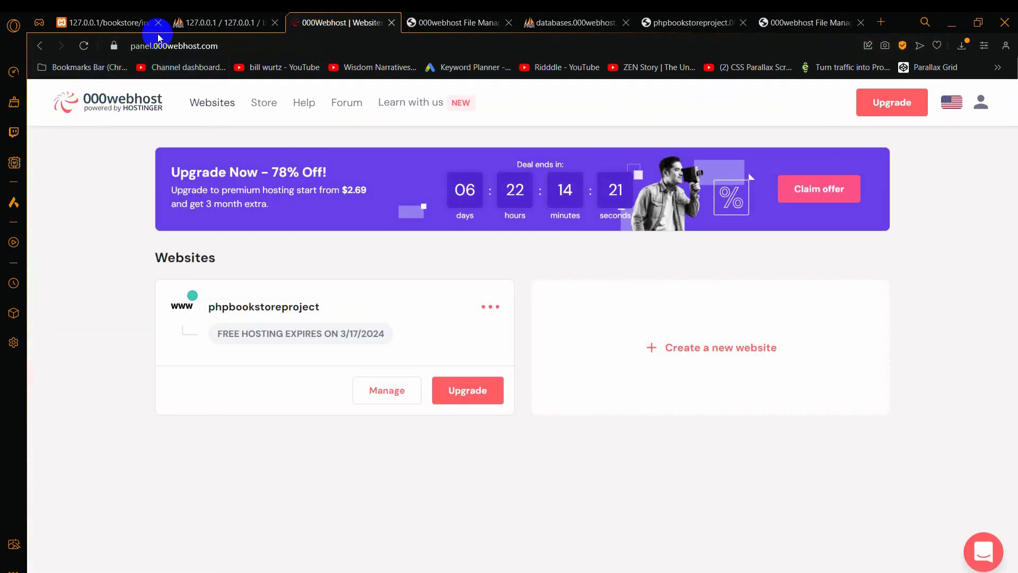
{"action": "left_click_drag", "start_coordinate": [136, 47], "coordinate": [243, 47]}
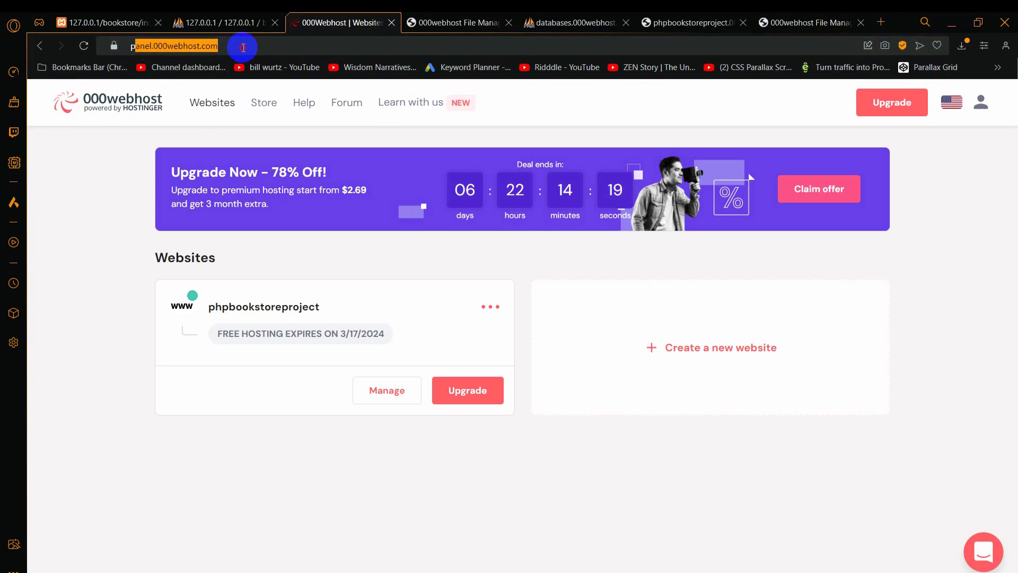
{"action": "left_click", "coordinate": [150, 187]}
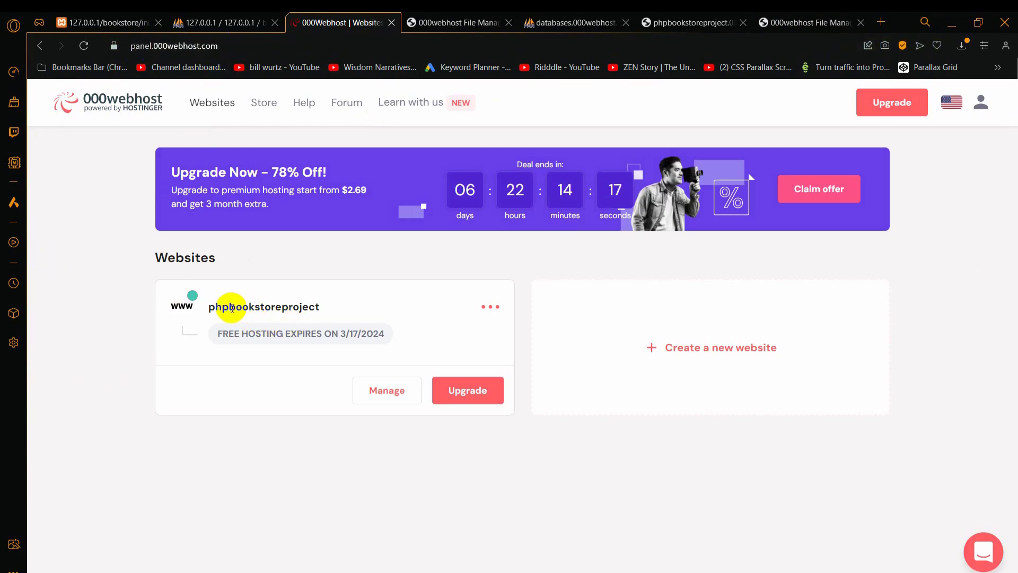
{"action": "left_click_drag", "start_coordinate": [232, 308], "coordinate": [339, 307]}
{"action": "left_click", "coordinate": [462, 311]}
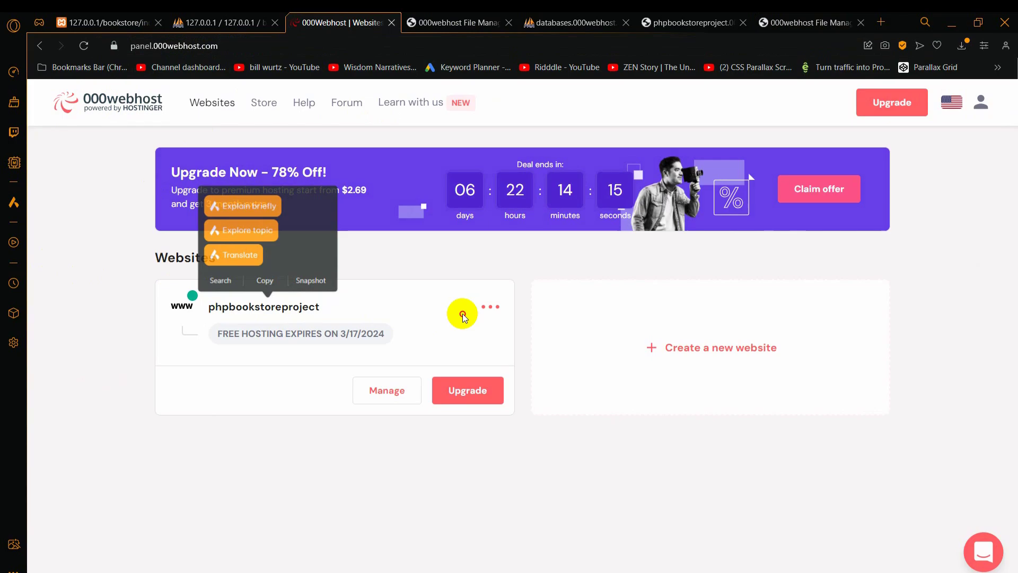
View the live phpbookstoreproject site, listing four books with titles, ISBNs and prices.
{"action": "left_click", "coordinate": [491, 310]}
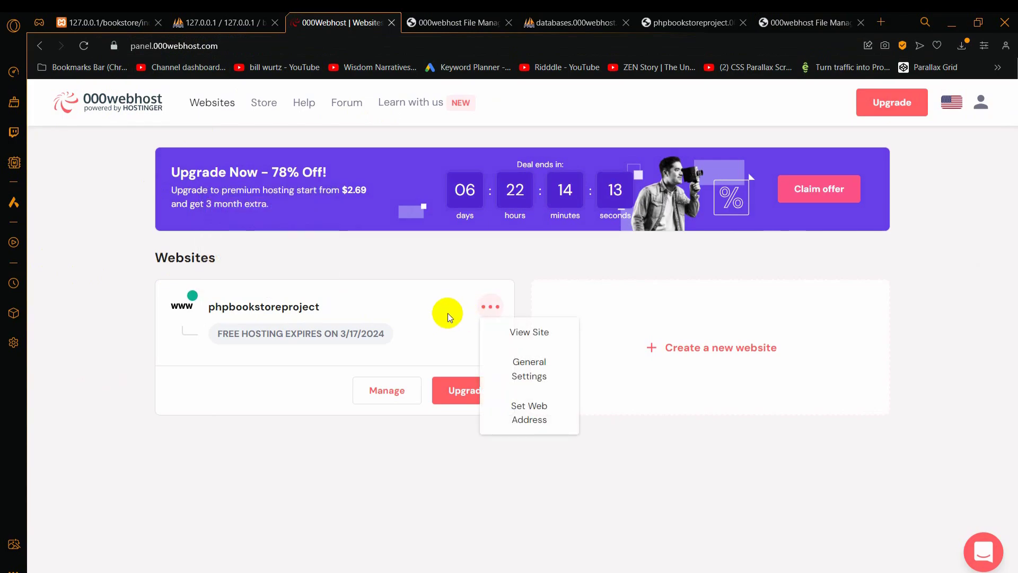
{"action": "left_click", "coordinate": [528, 333]}
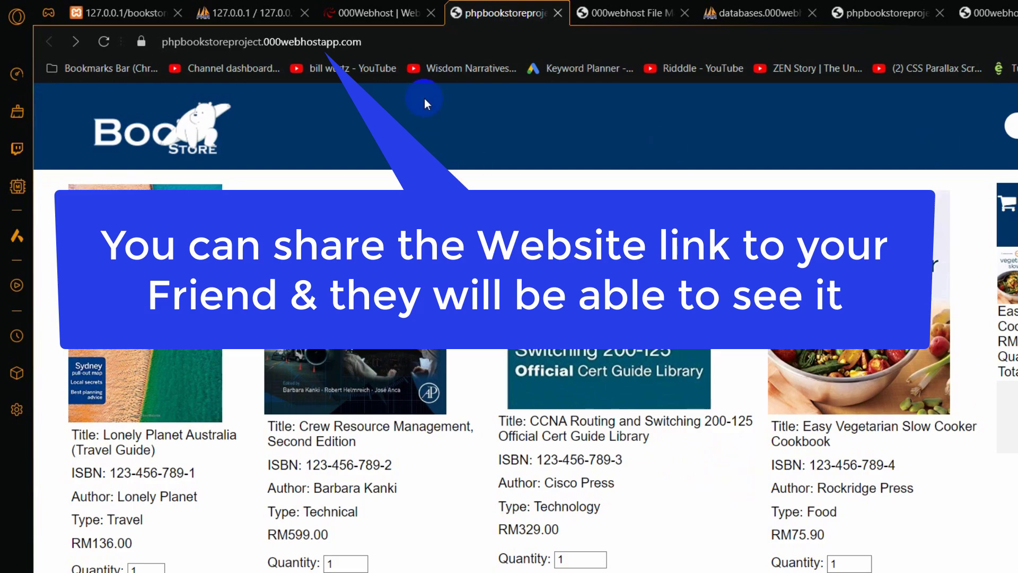
{"action": "left_click", "coordinate": [383, 12]}
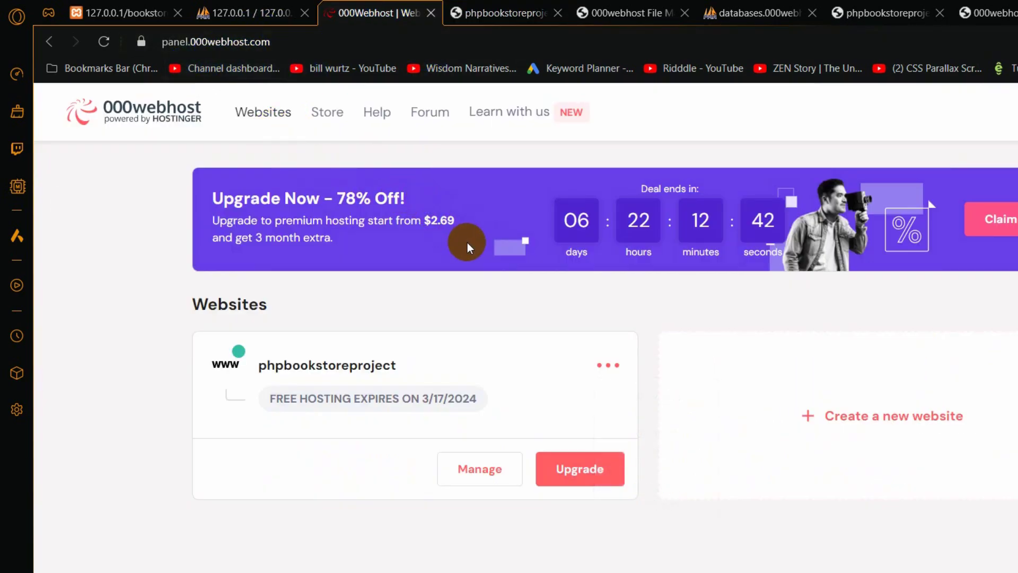
{"action": "left_click", "coordinate": [460, 12]}
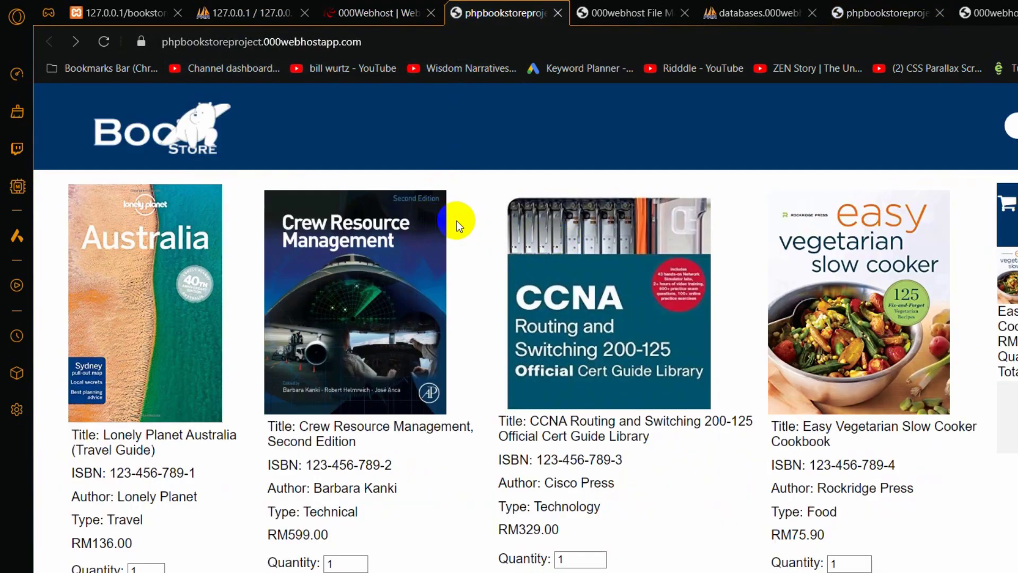